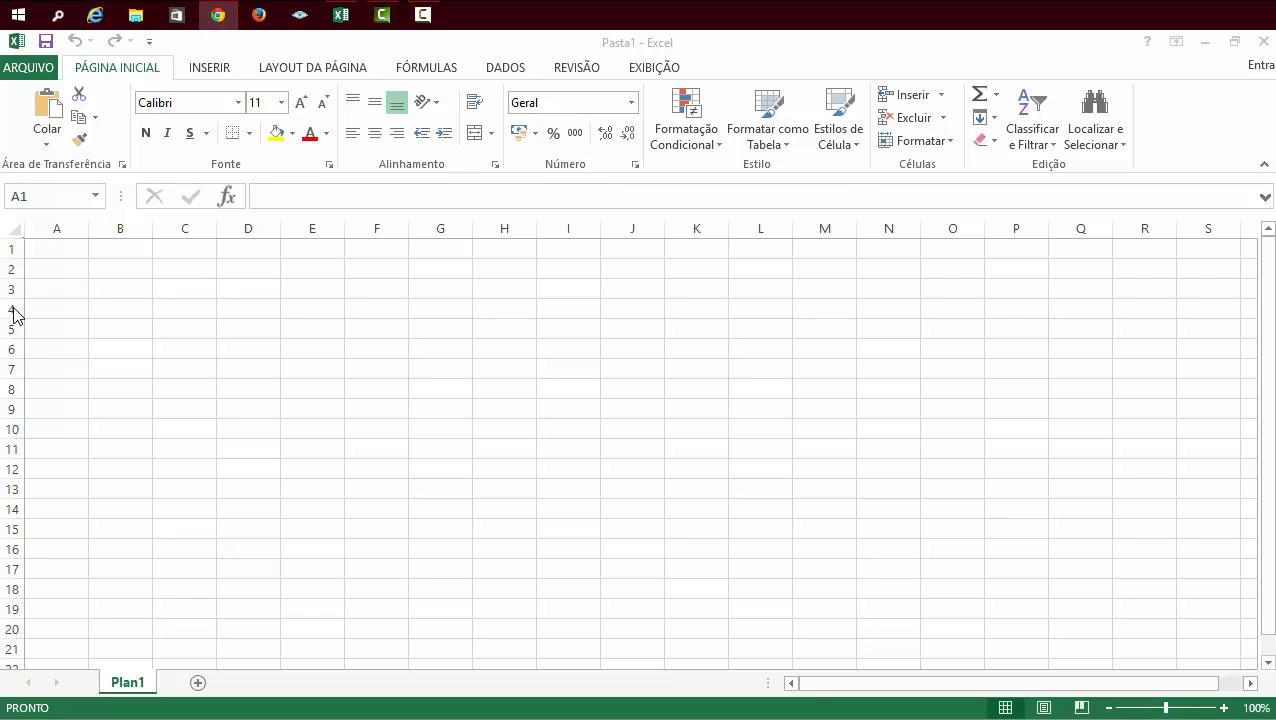
# Step: Enter the labels n, i, PV, PMT and FV down cells A1 to A5
pyautogui.click(76, 256)
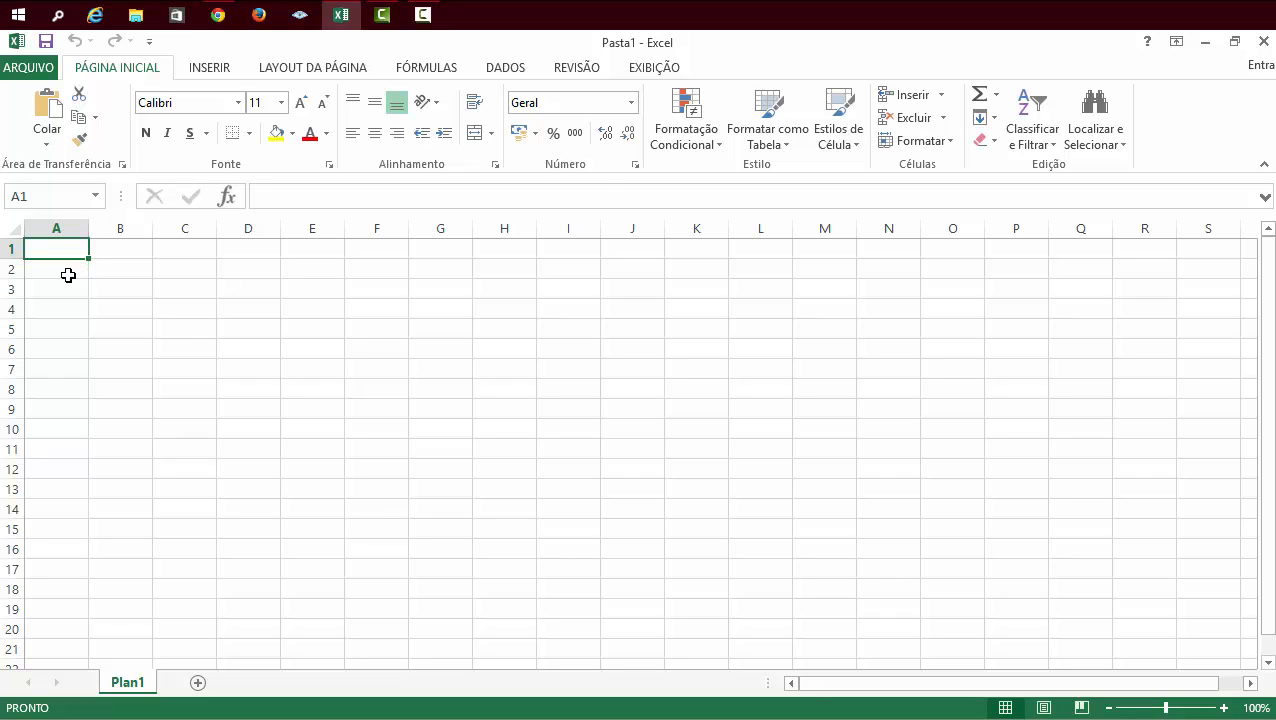
pyautogui.write('n')
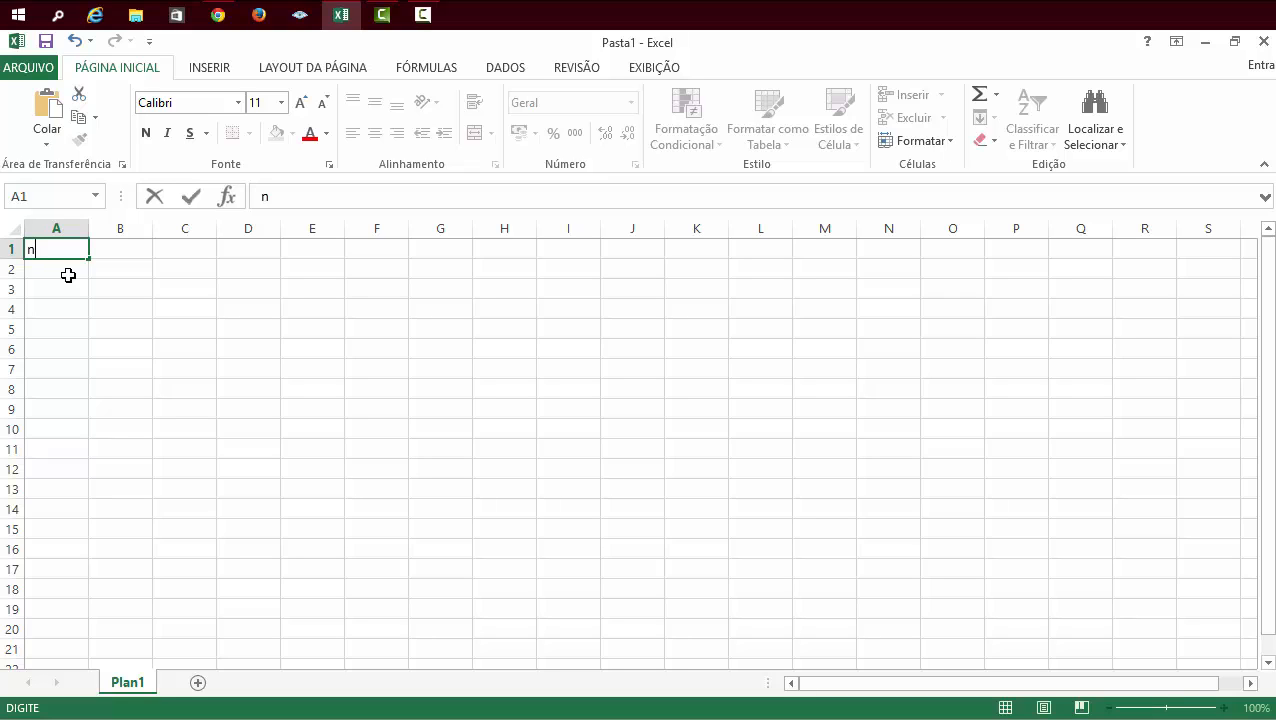
pyautogui.press('Return')
pyautogui.write('i')
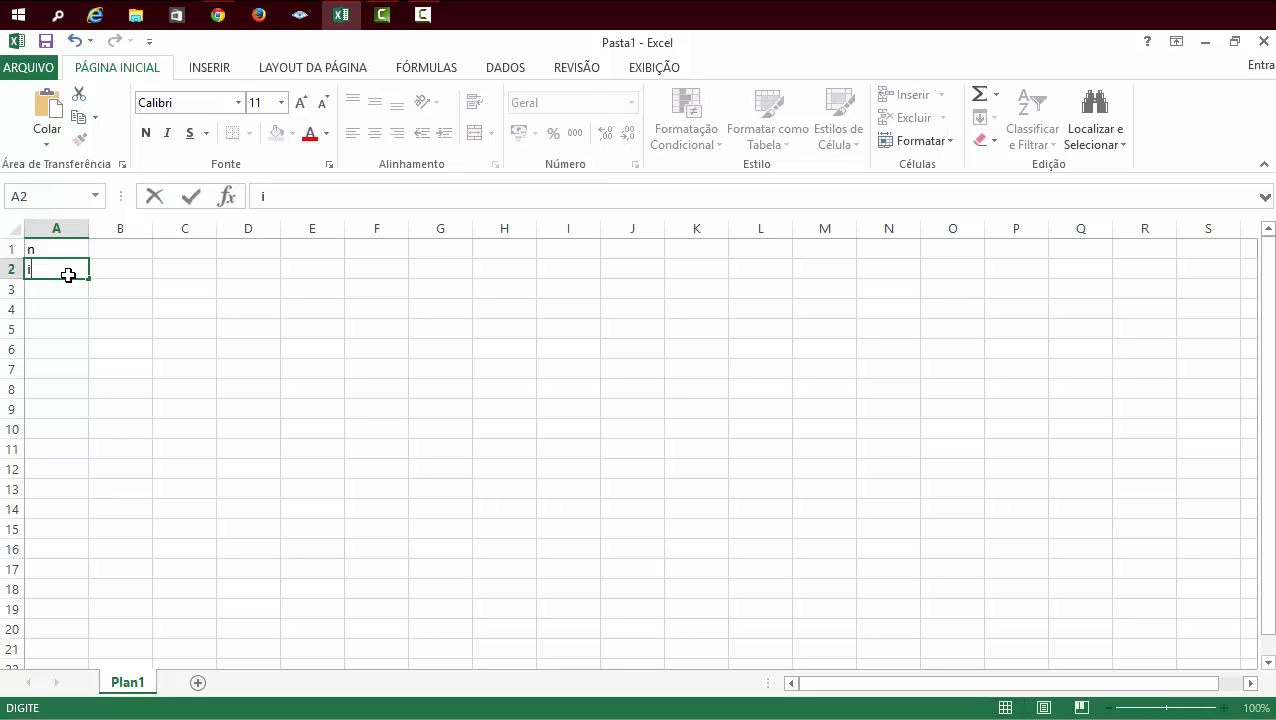
pyautogui.press('Return')
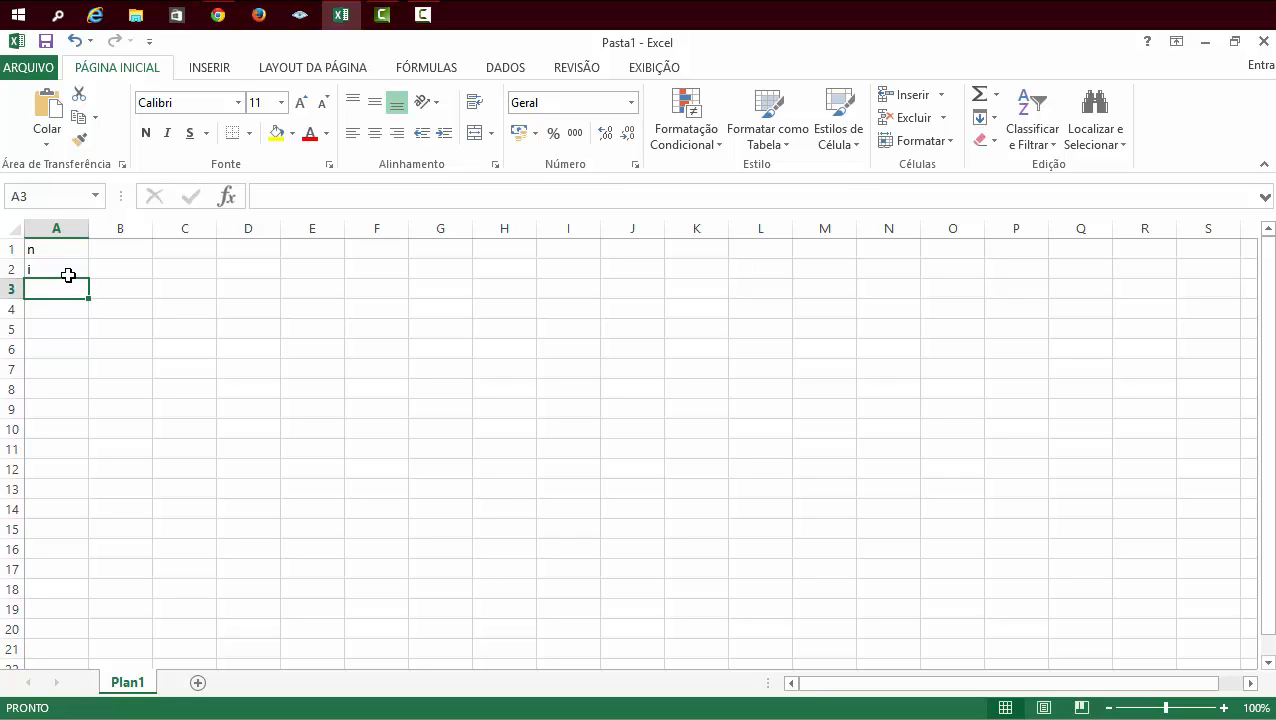
pyautogui.write('PV')
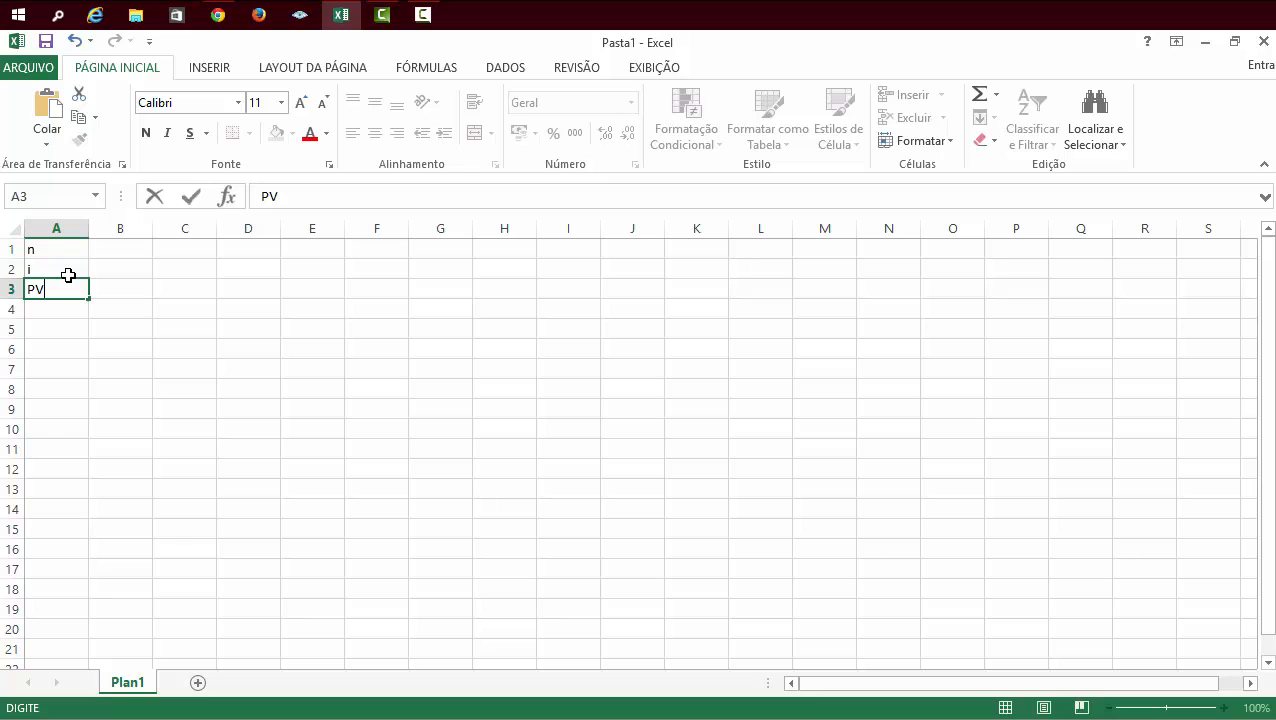
pyautogui.press('Return')
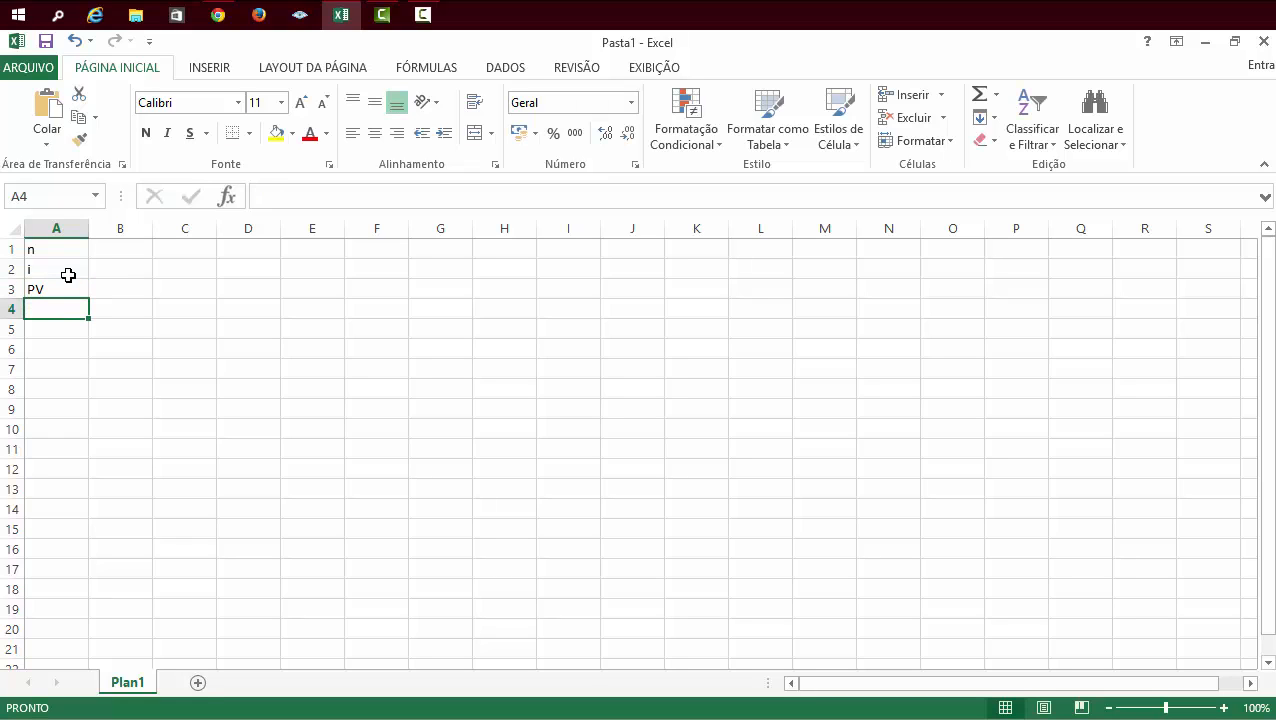
pyautogui.write('PMT')
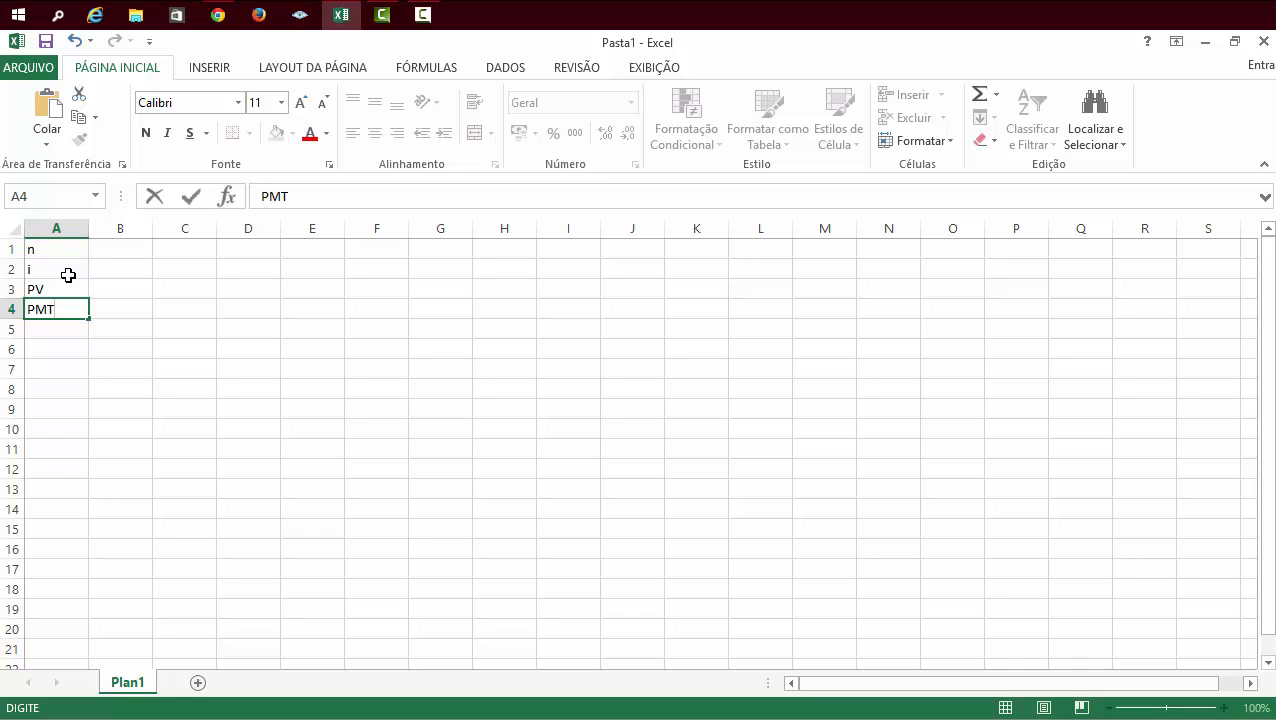
pyautogui.press('Return')
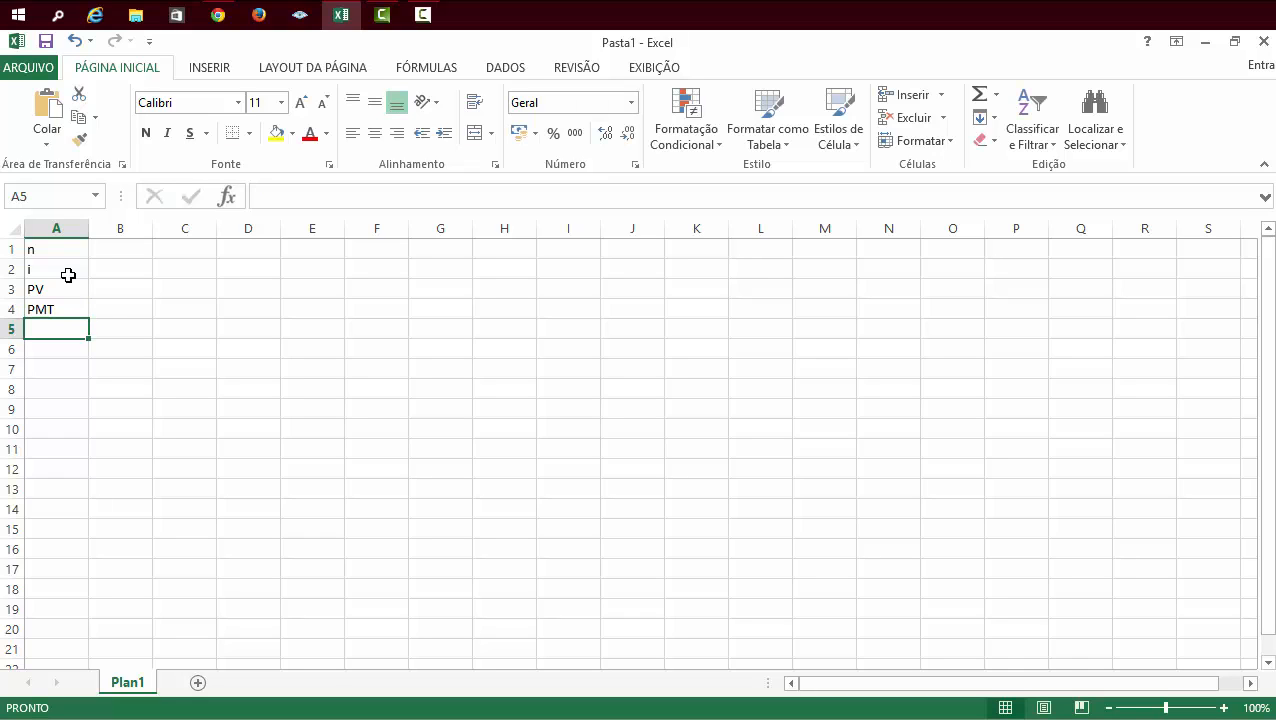
pyautogui.write('FV')
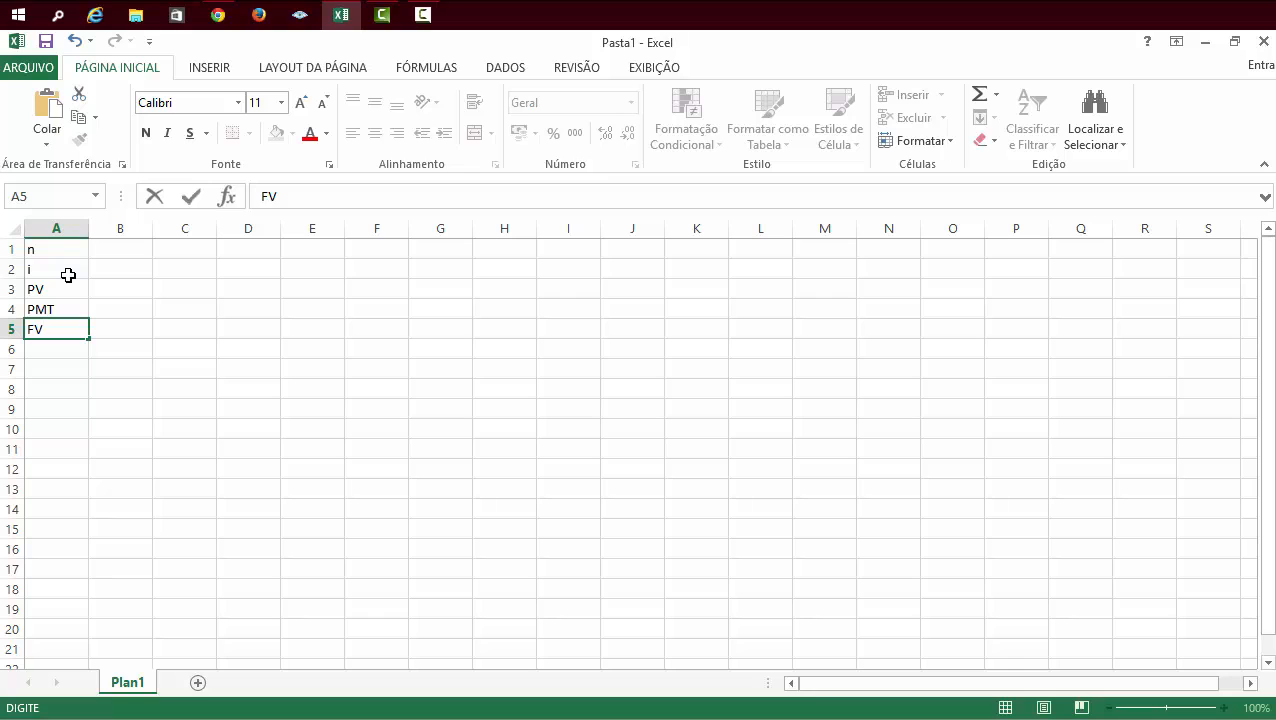
pyautogui.press('Return')
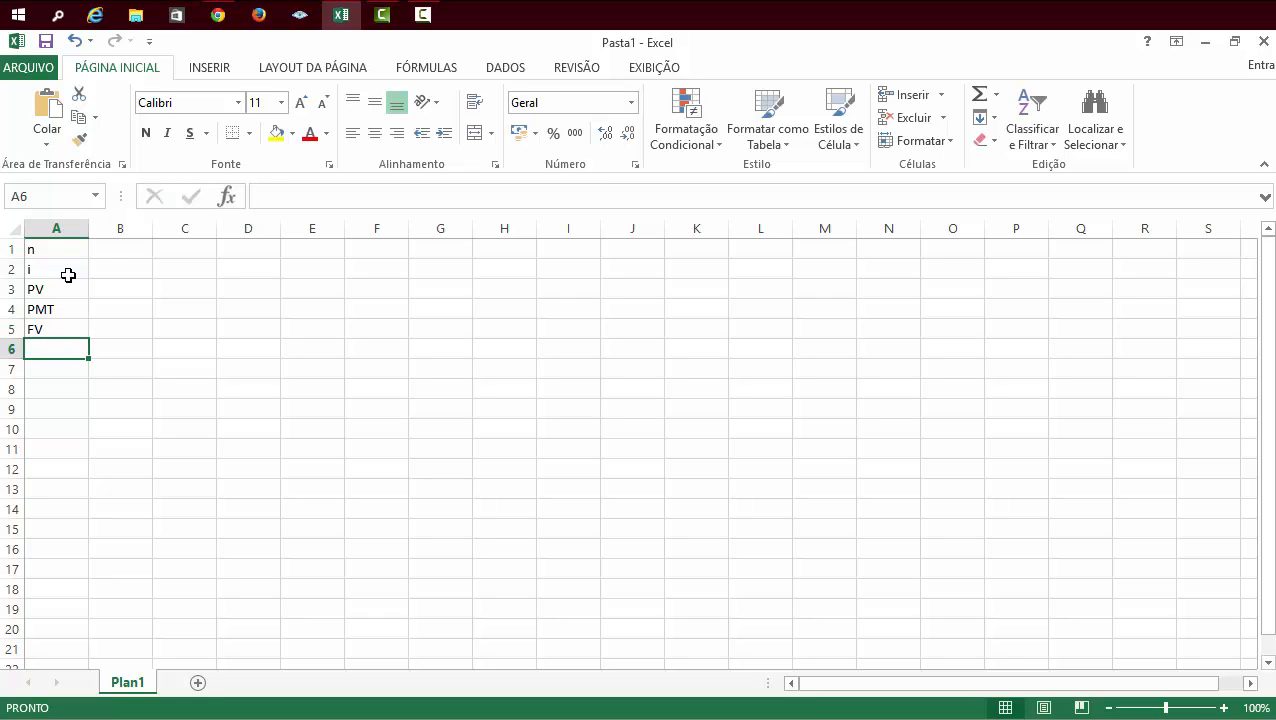
# Step: Enter the matching Excel argument names nper, taxa, VP, pgto and vf in cells B1 to B5
pyautogui.click(122, 248)
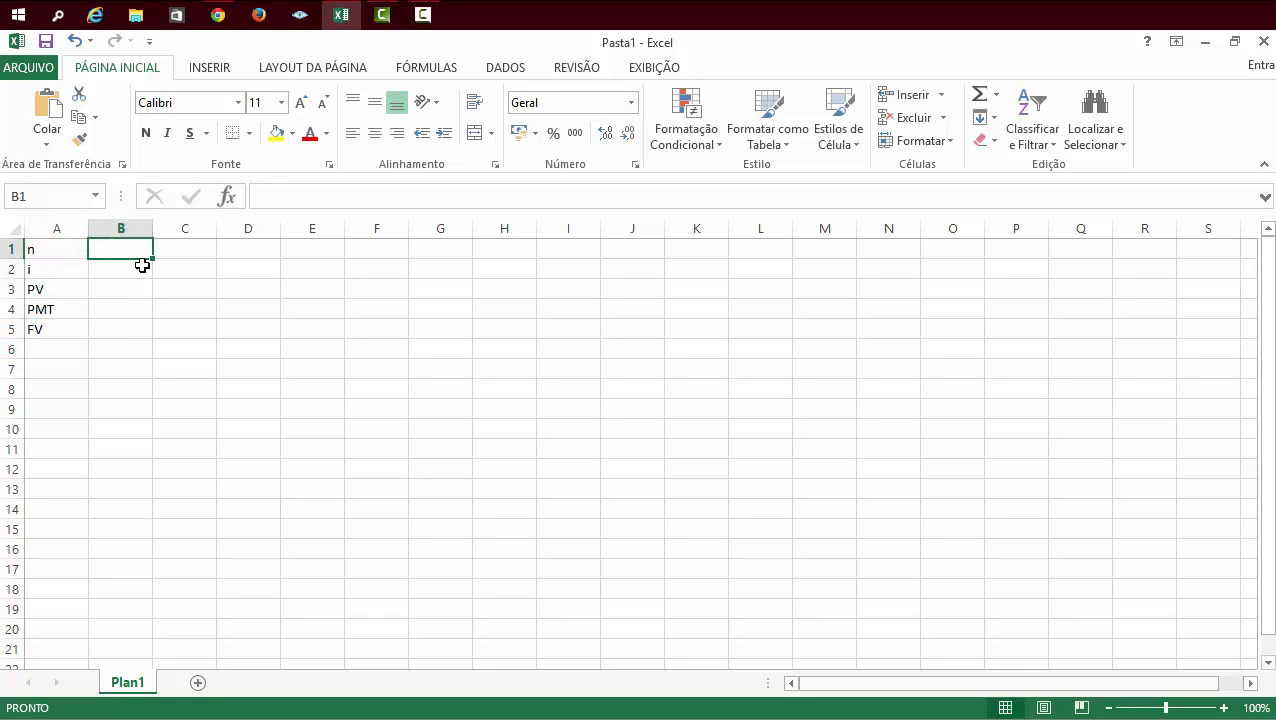
pyautogui.click(114, 330)
pyautogui.click(119, 254)
pyautogui.write('nper')
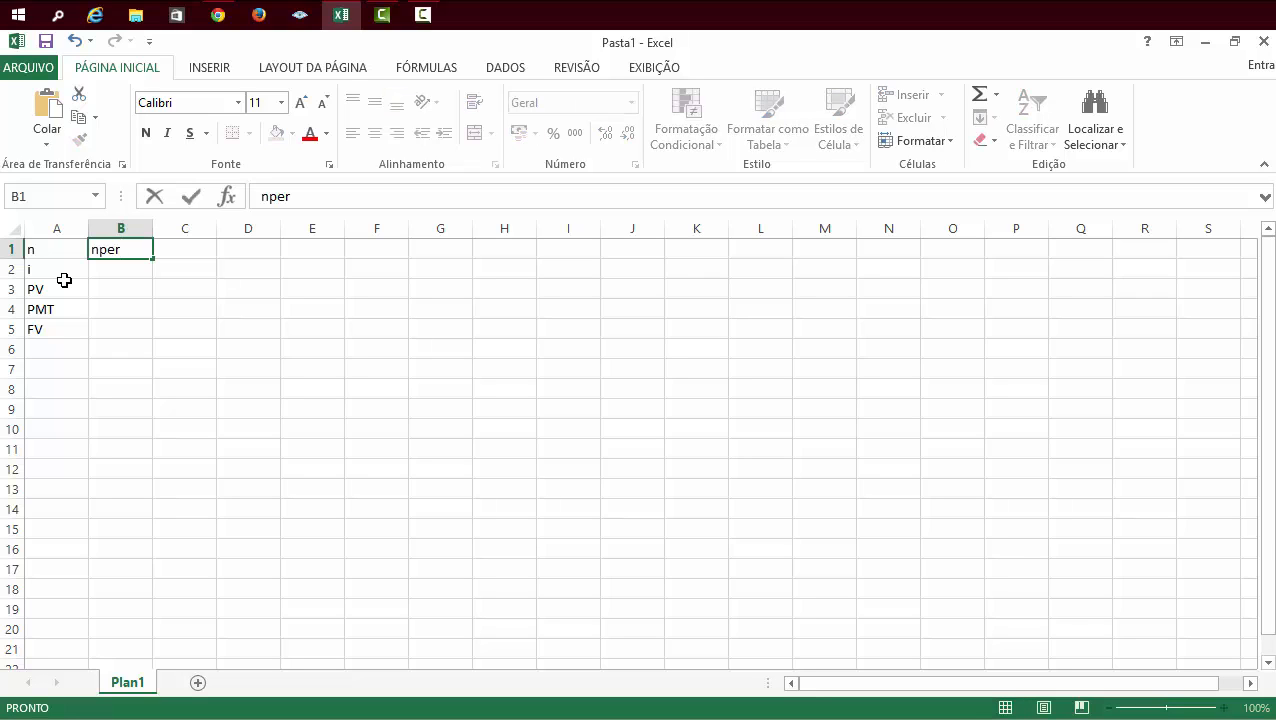
pyautogui.press('Return')
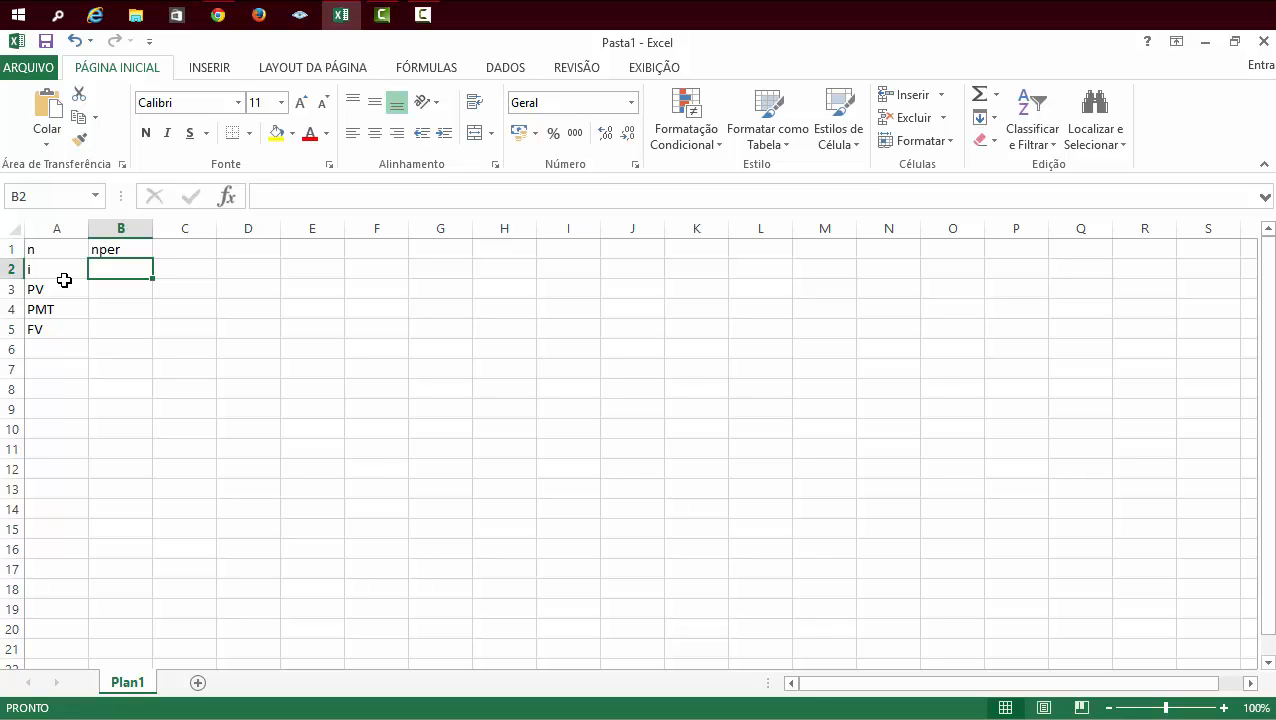
pyautogui.write('taxa')
pyautogui.press('Return')
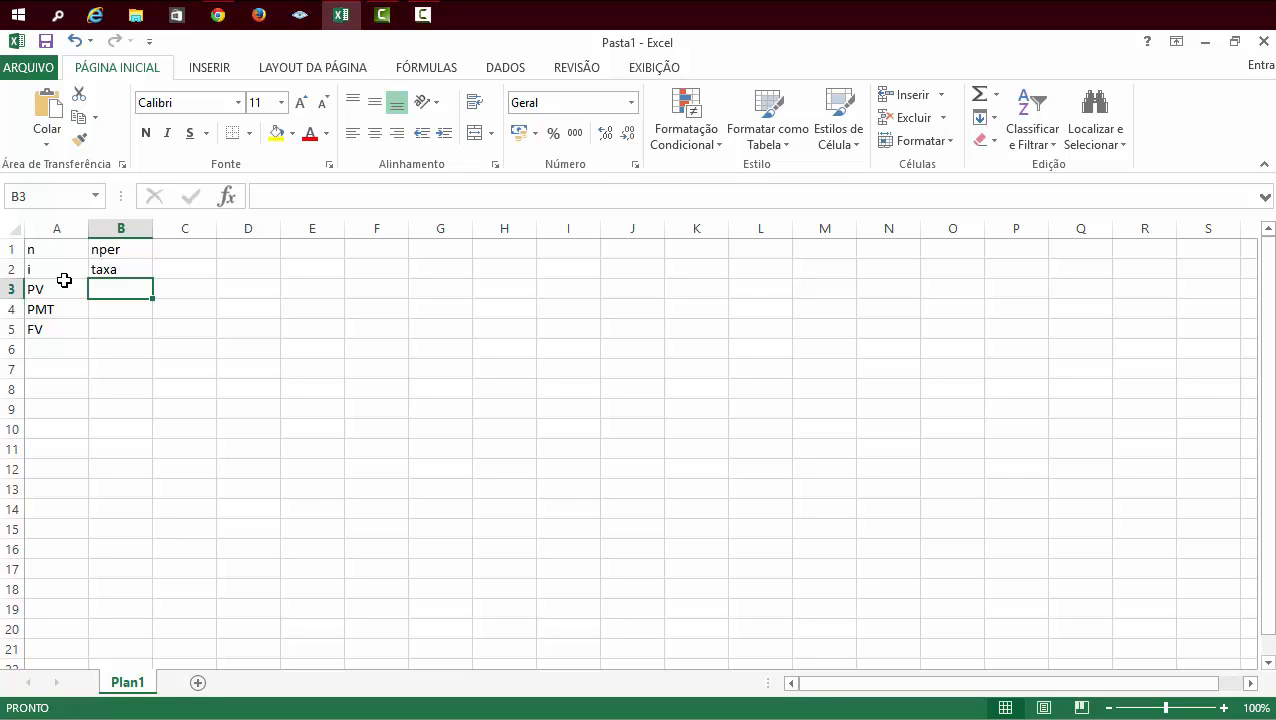
pyautogui.write('VP')
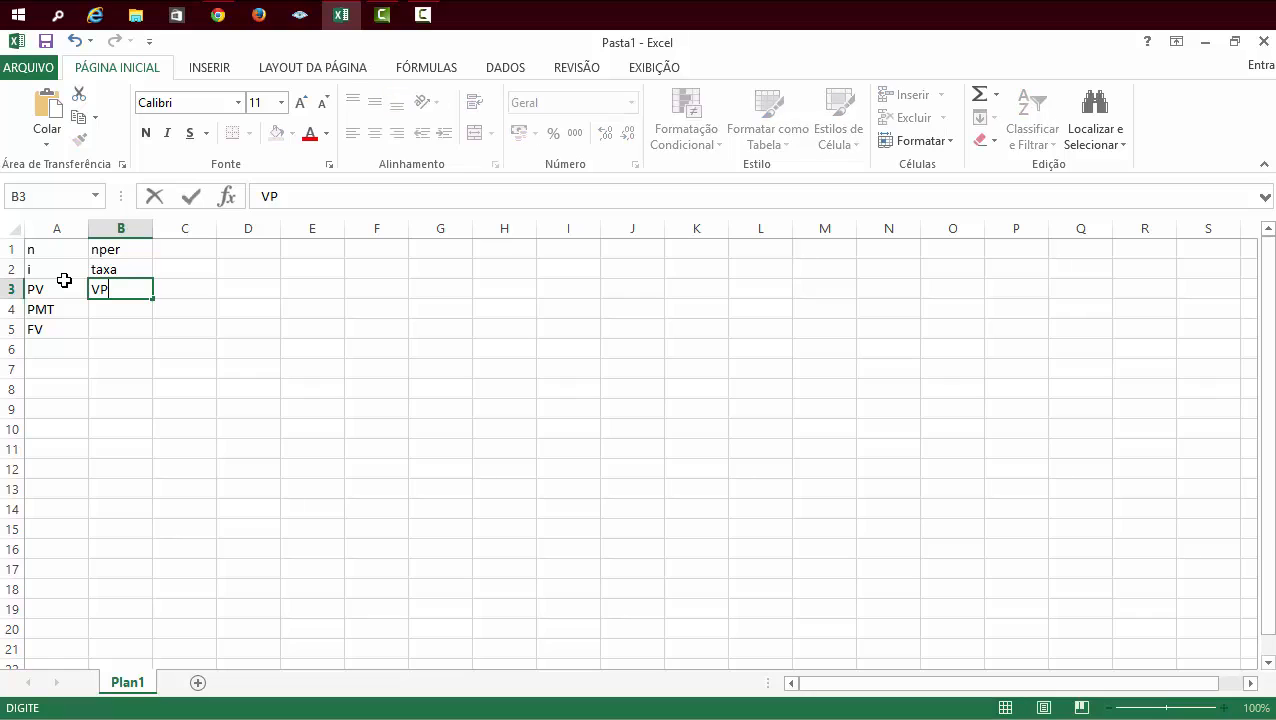
pyautogui.press('Return')
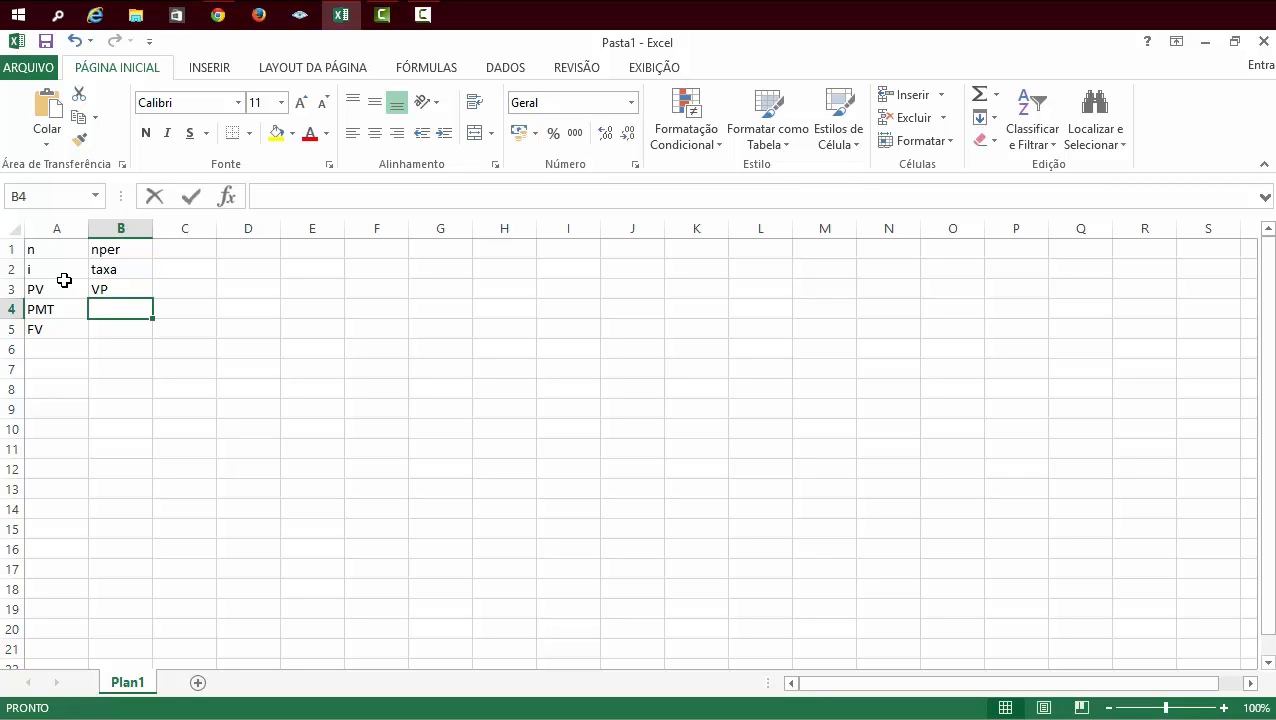
pyautogui.write('pgto')
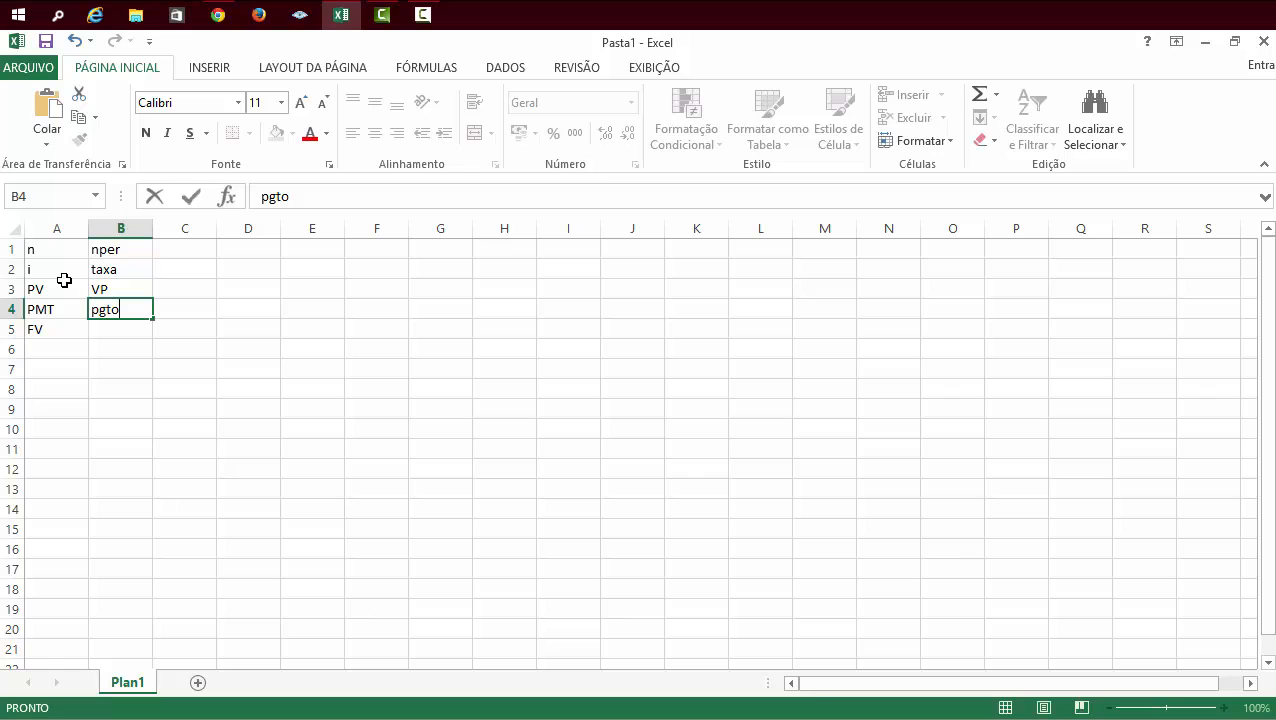
pyautogui.press('Return')
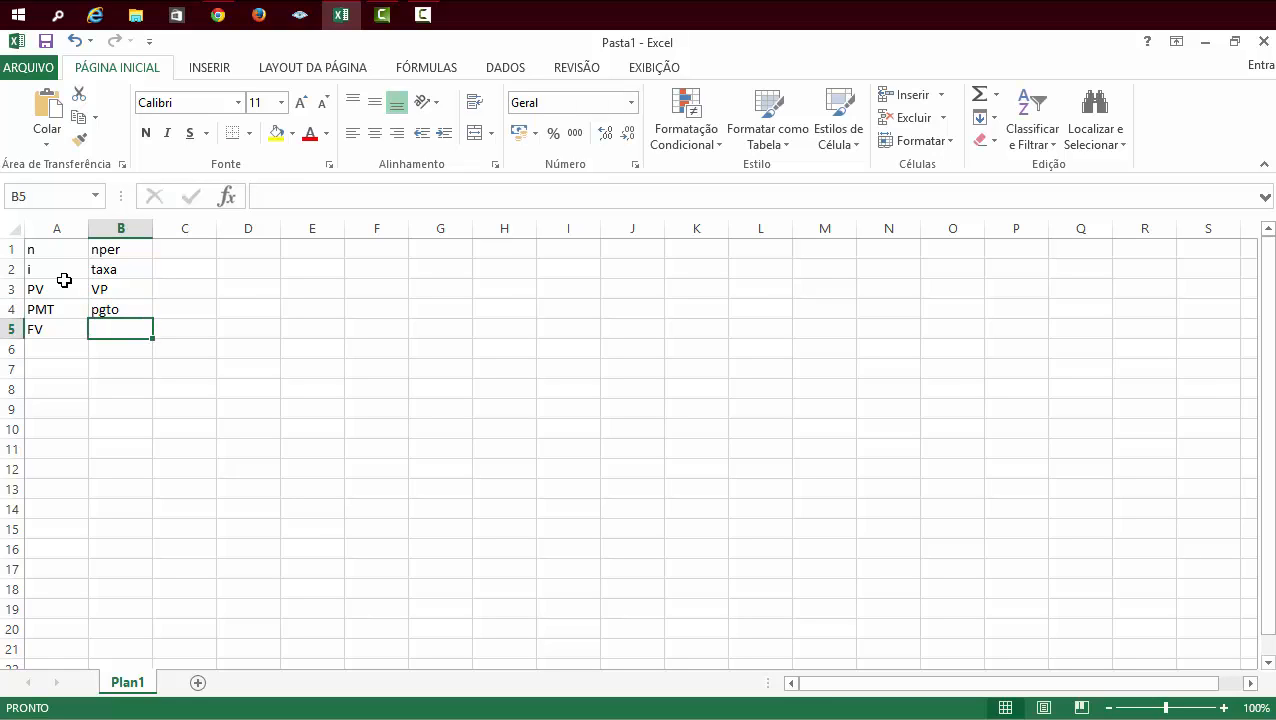
pyautogui.write('vf')
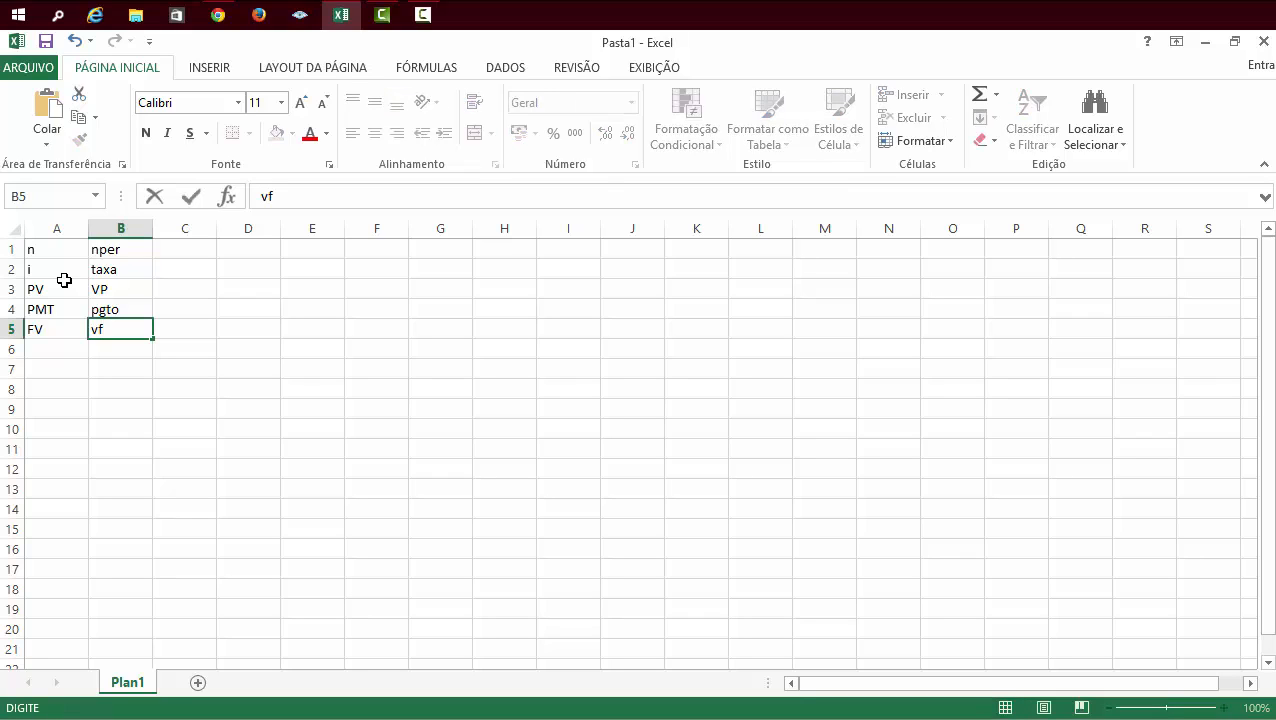
pyautogui.press('Return')
pyautogui.click(48, 255)
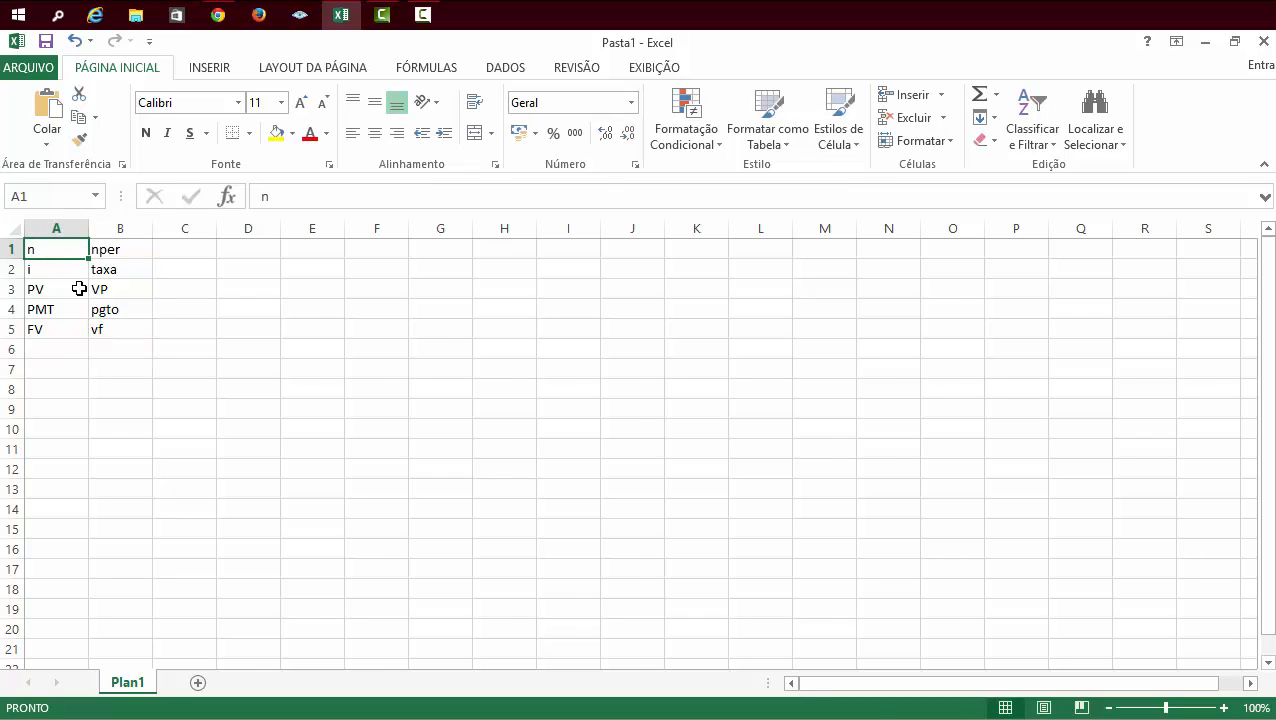
pyautogui.moveTo(50, 250); pyautogui.dragTo(108, 327)
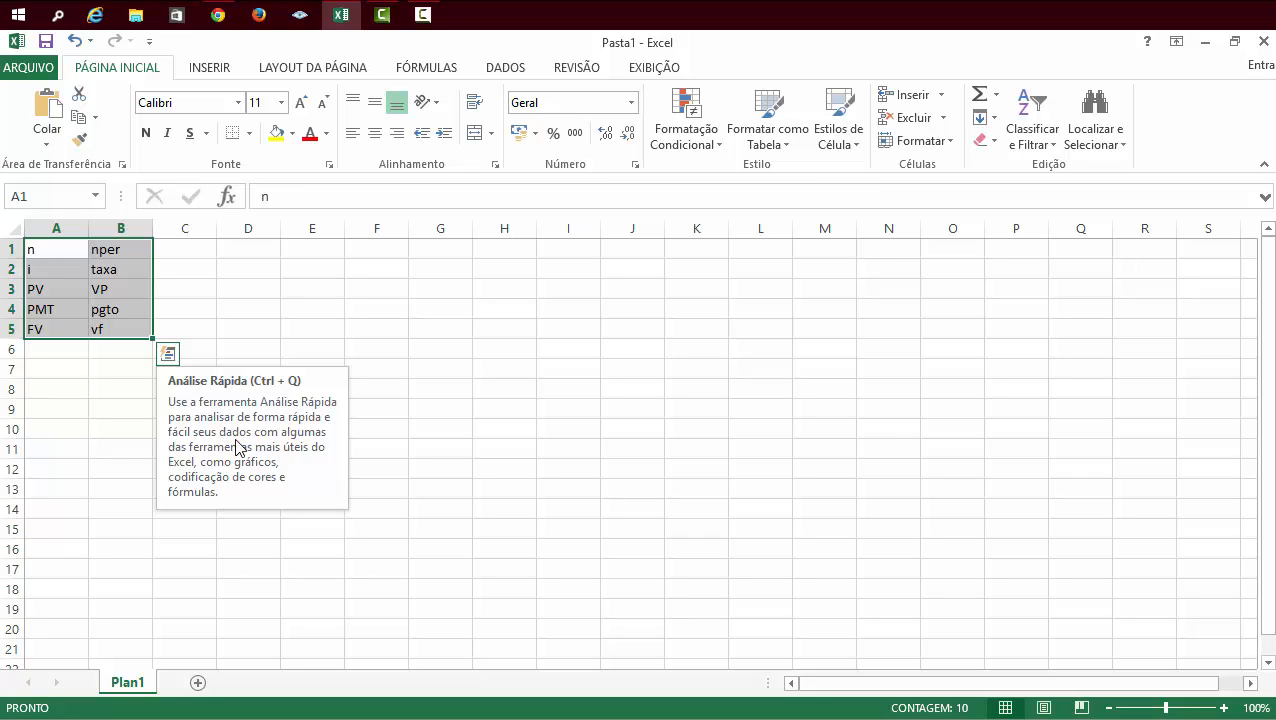
pyautogui.click(196, 329)
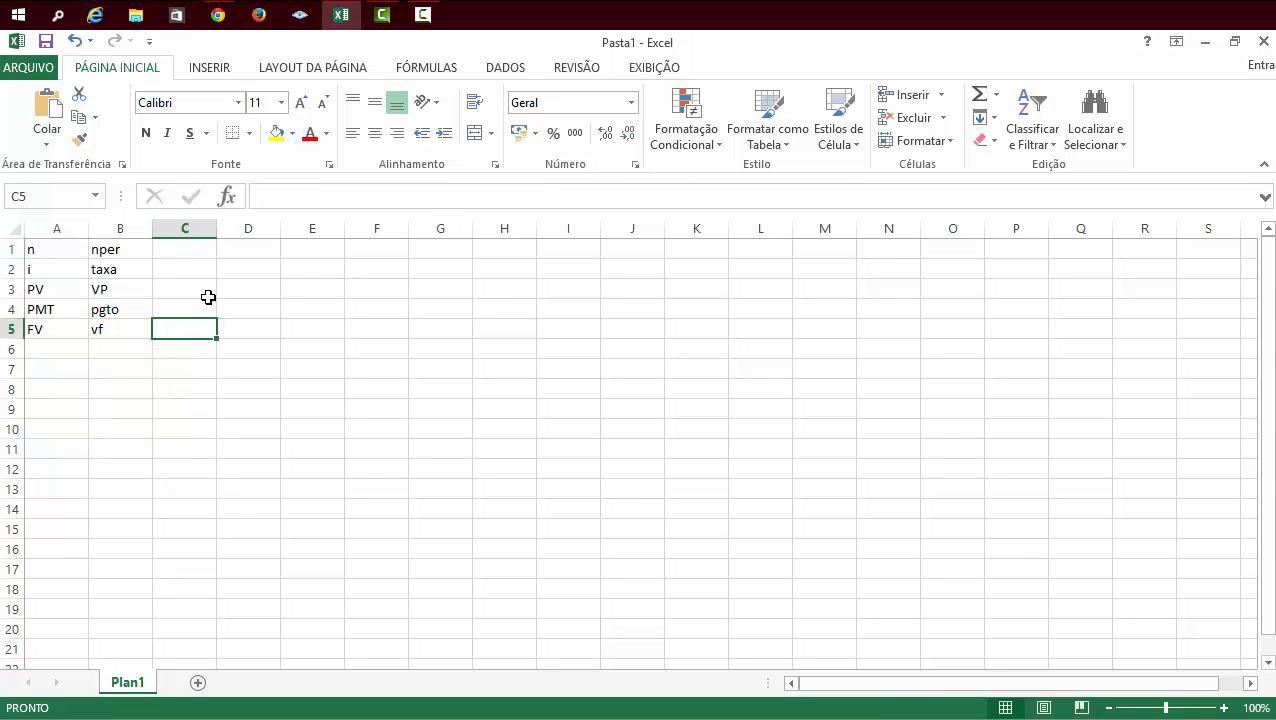
pyautogui.click(177, 264)
pyautogui.click(197, 389)
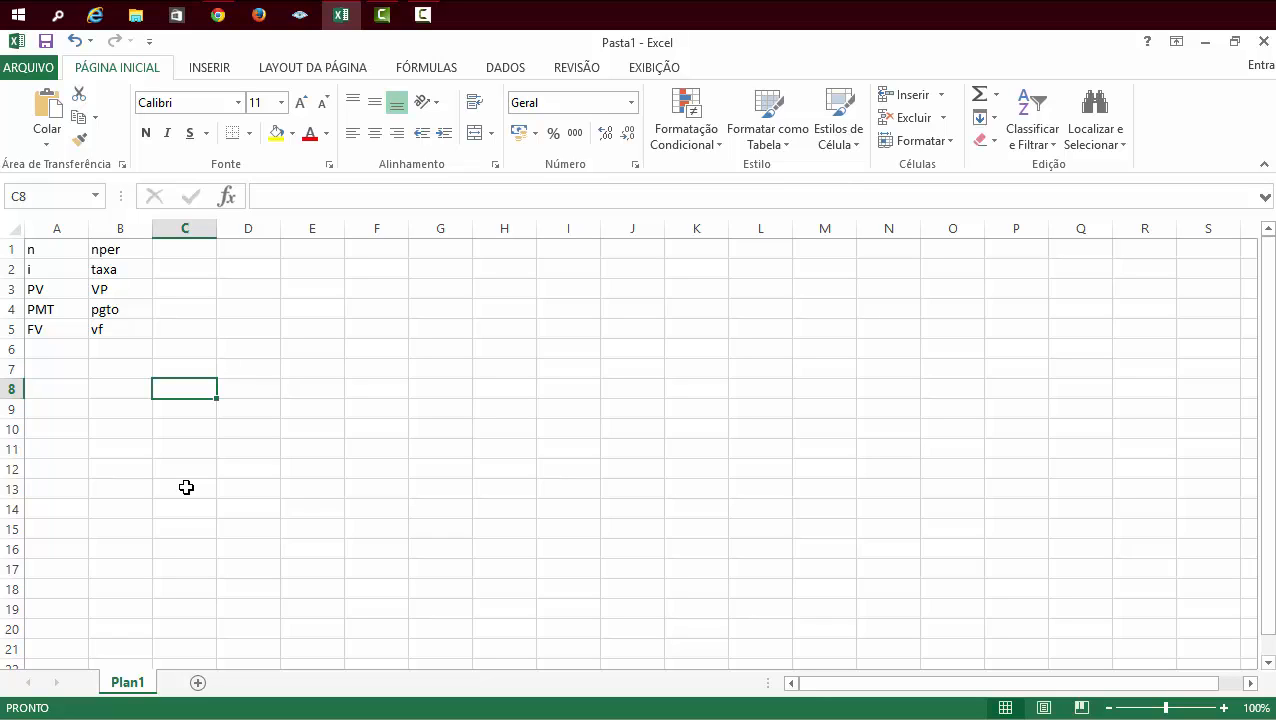
# Step: Select the empty cell D1 on the first row of the label table
pyautogui.press('Up')
pyautogui.press('Up')
pyautogui.press('Up')
pyautogui.press('Up')
pyautogui.press('Up')
pyautogui.press('Up')
pyautogui.press('Up')
pyautogui.press('Right')
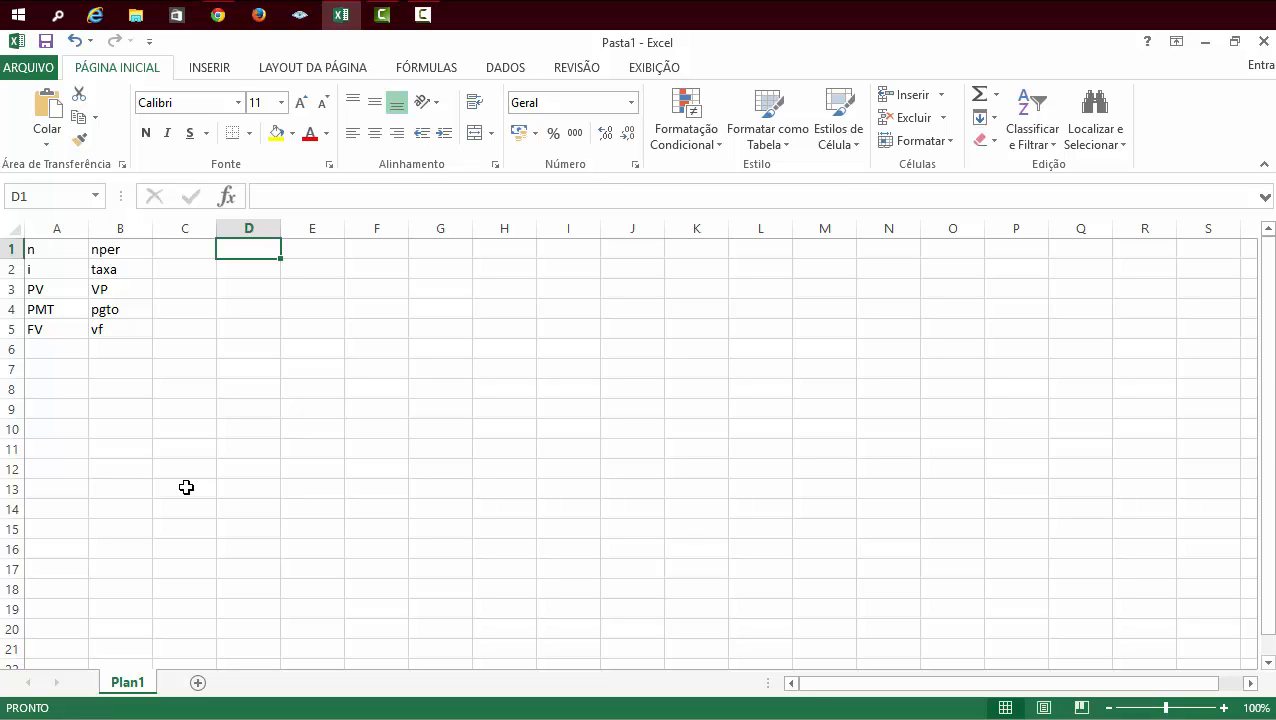
pyautogui.write('vp')
pyautogui.press('Tab')
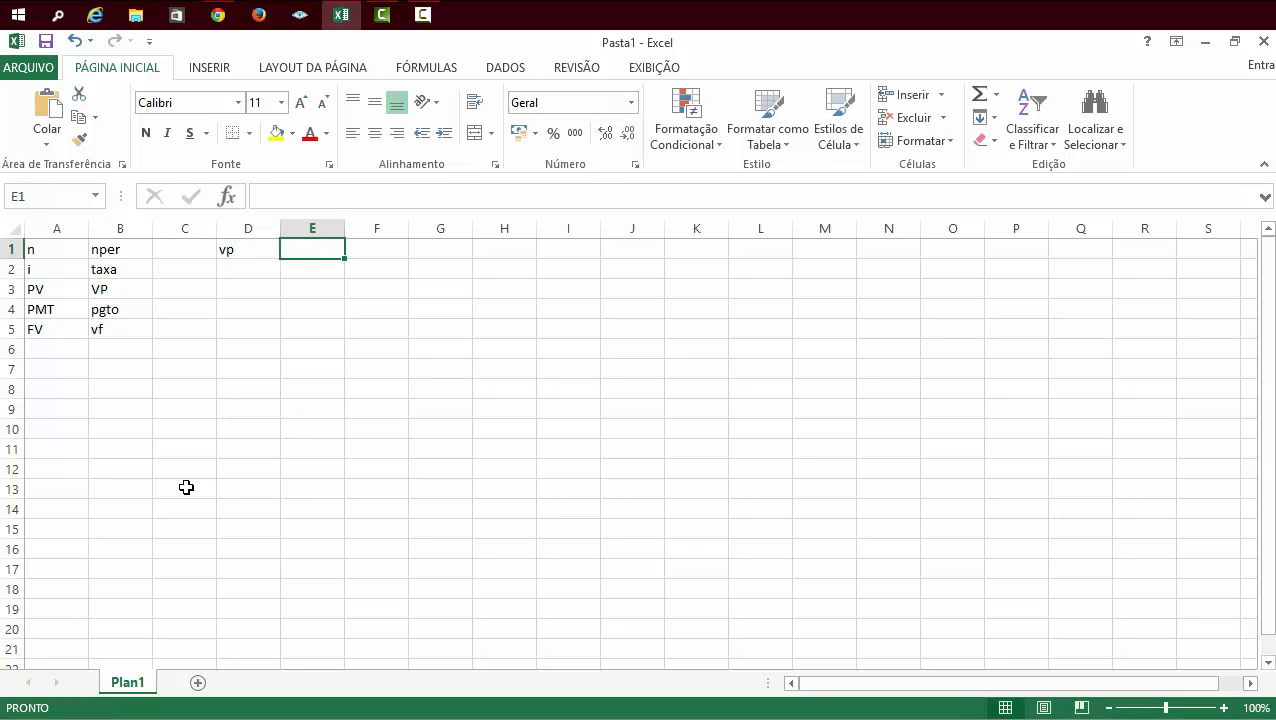
pyautogui.press('Left')
# Step: Calculate the present value in D1 with the VP function, using a 2% rate, 12 periods and a payment of 25364,84
pyautogui.write('=')
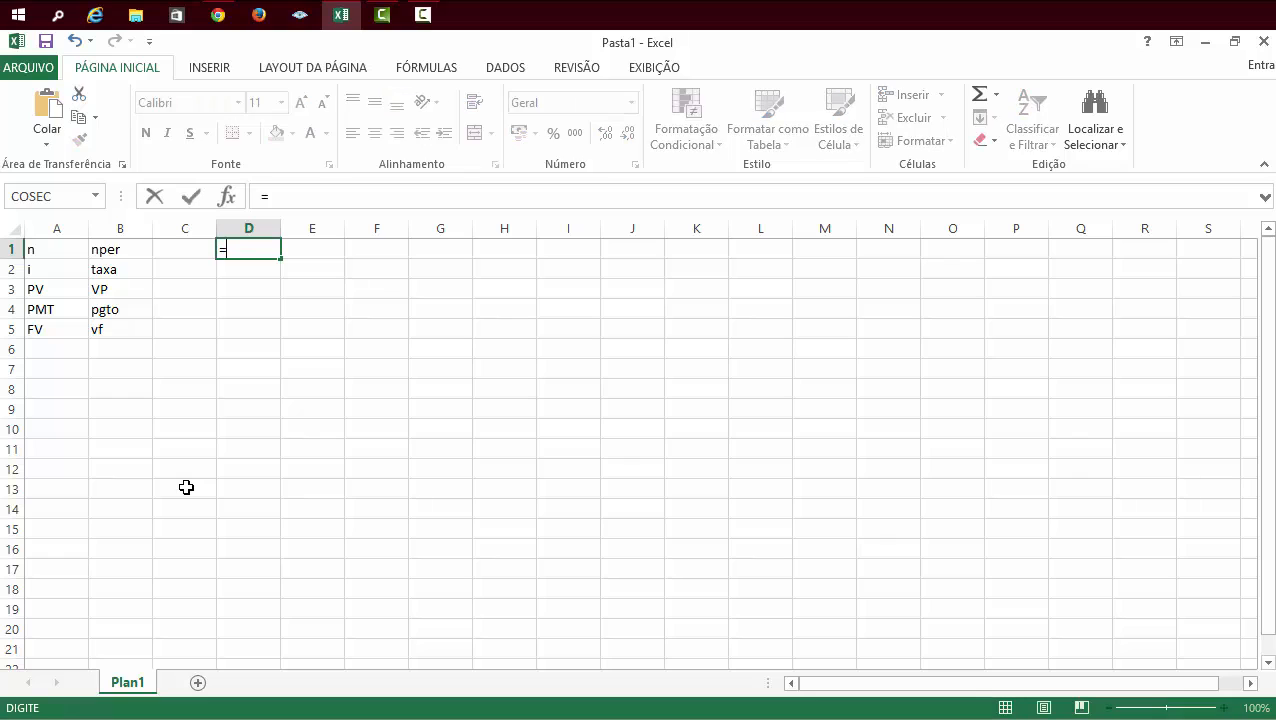
pyautogui.write('vp')
pyautogui.press('BackSpace')
pyautogui.write('vp')
pyautogui.press('Tab')
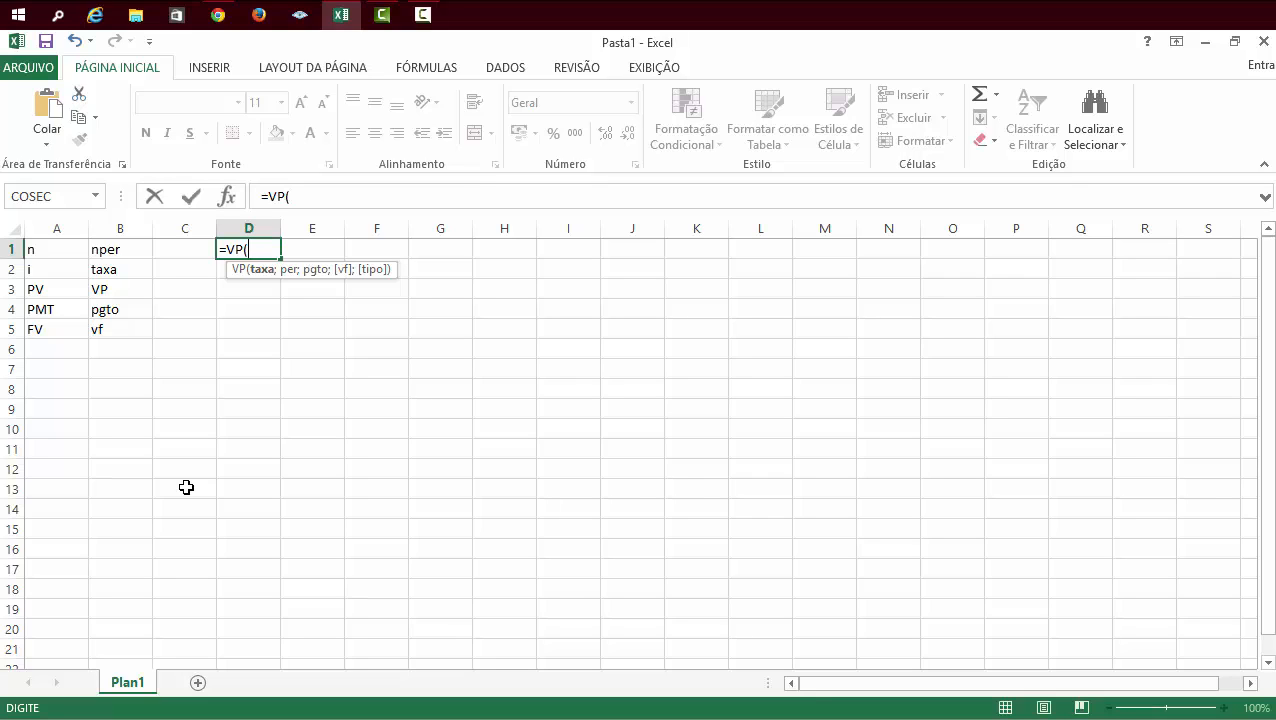
pyautogui.write('2%;')
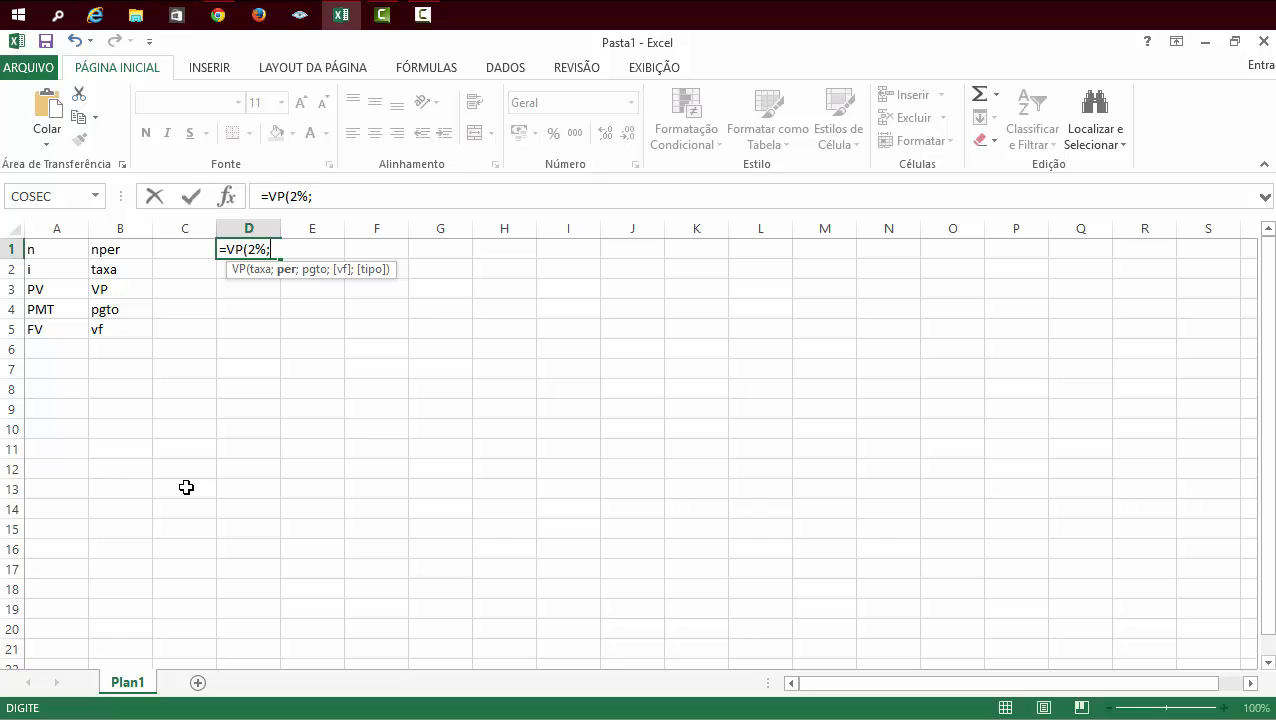
pyautogui.write('12;')
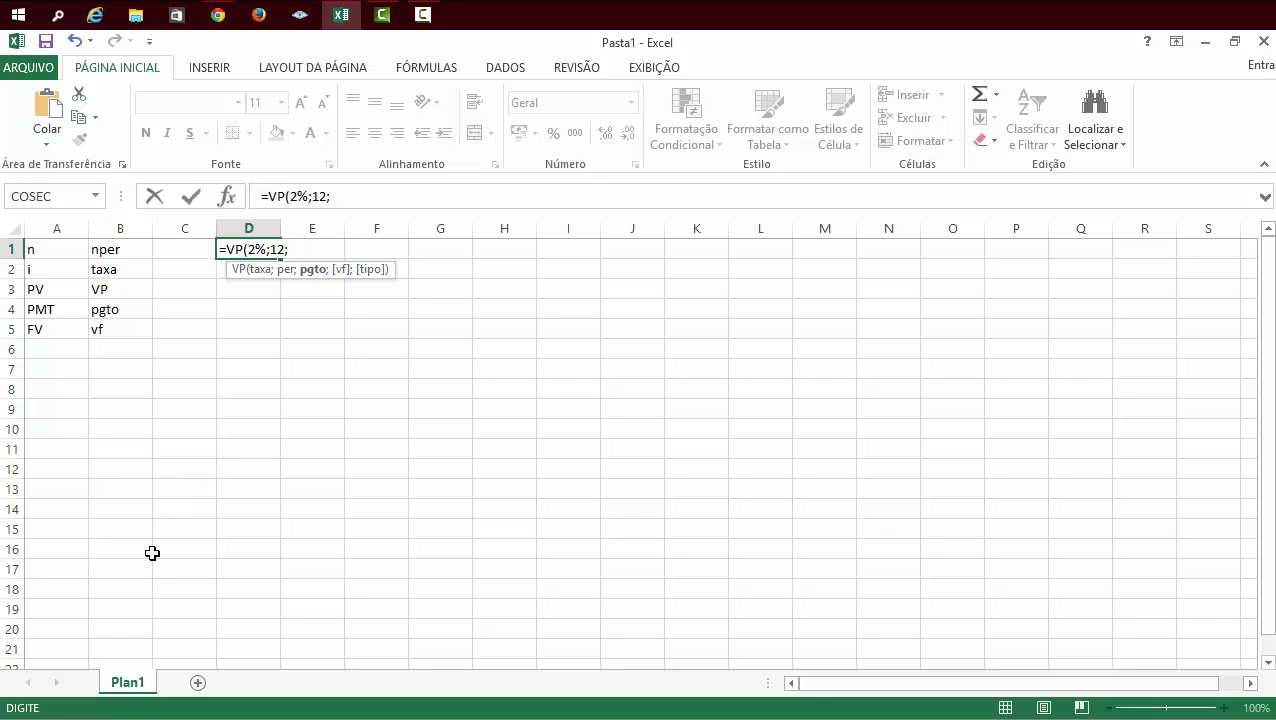
pyautogui.write('25')
pyautogui.write('364,84')
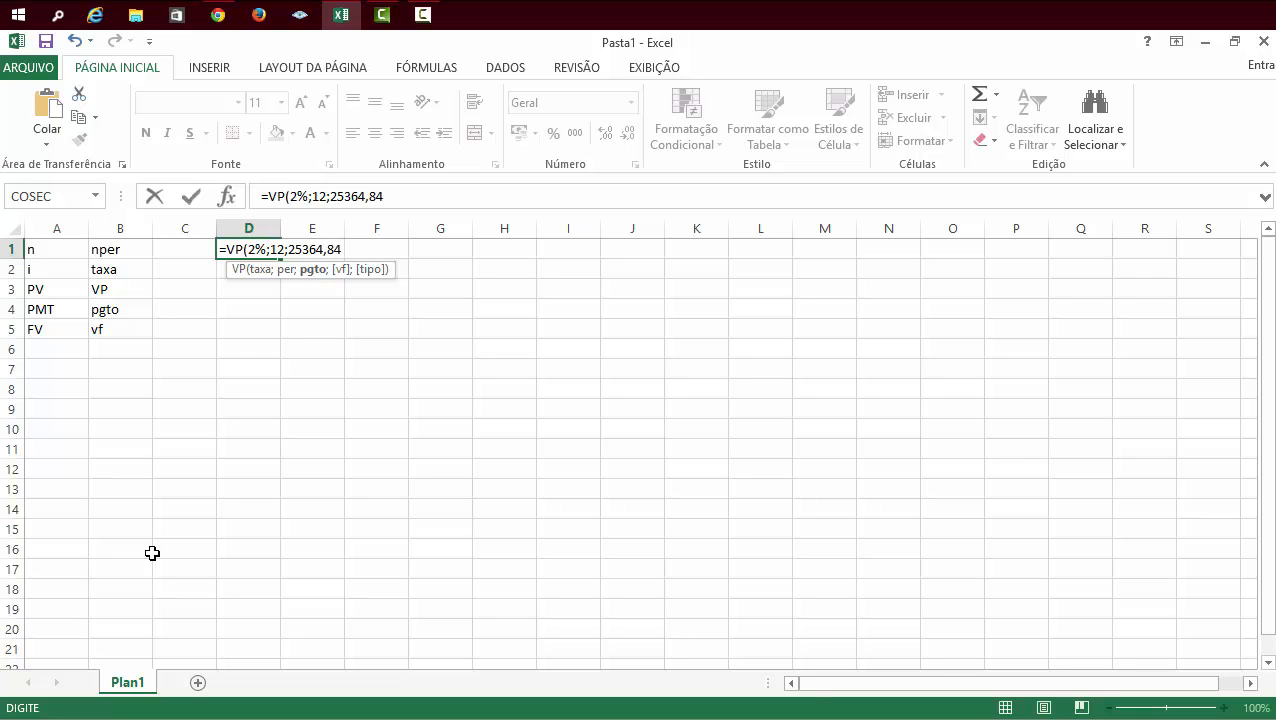
pyautogui.press('Return')
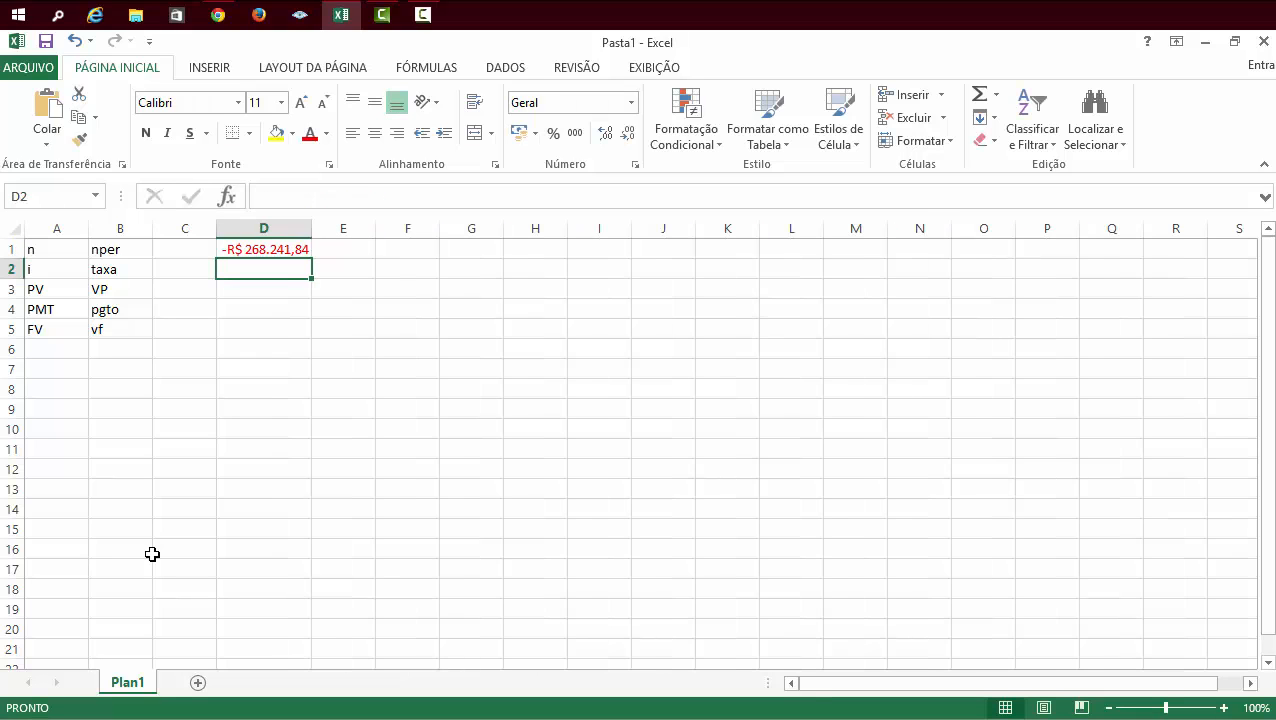
# Step: Correct the VP formula in D1 by leaving the payment argument empty so 25364,84 becomes the future value
pyautogui.click(273, 305)
pyautogui.click(268, 250)
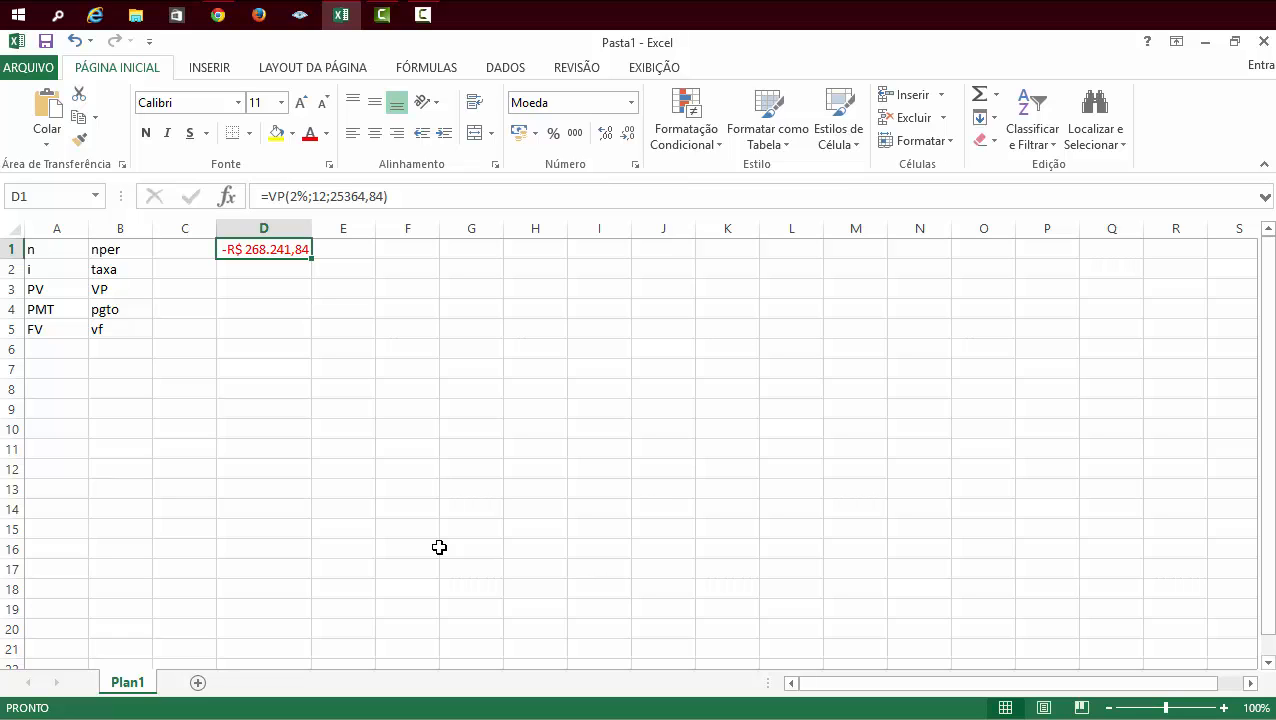
pyautogui.click(276, 308)
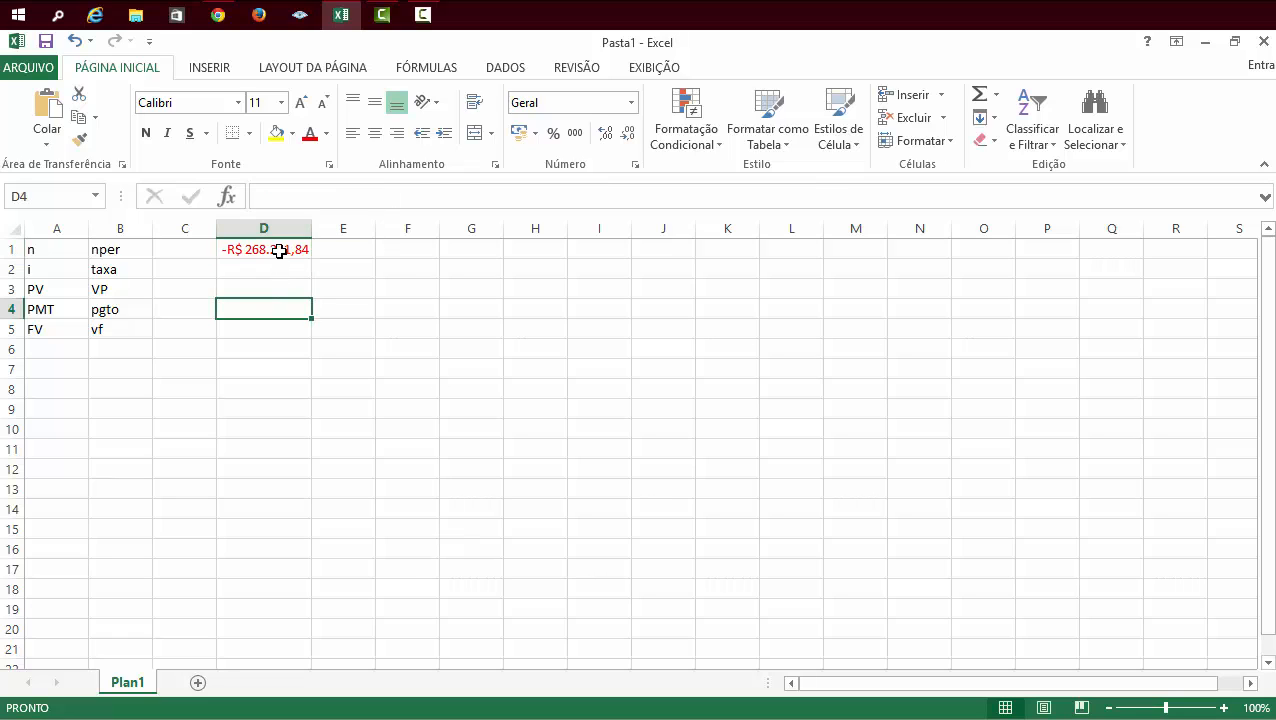
pyautogui.click(277, 250)
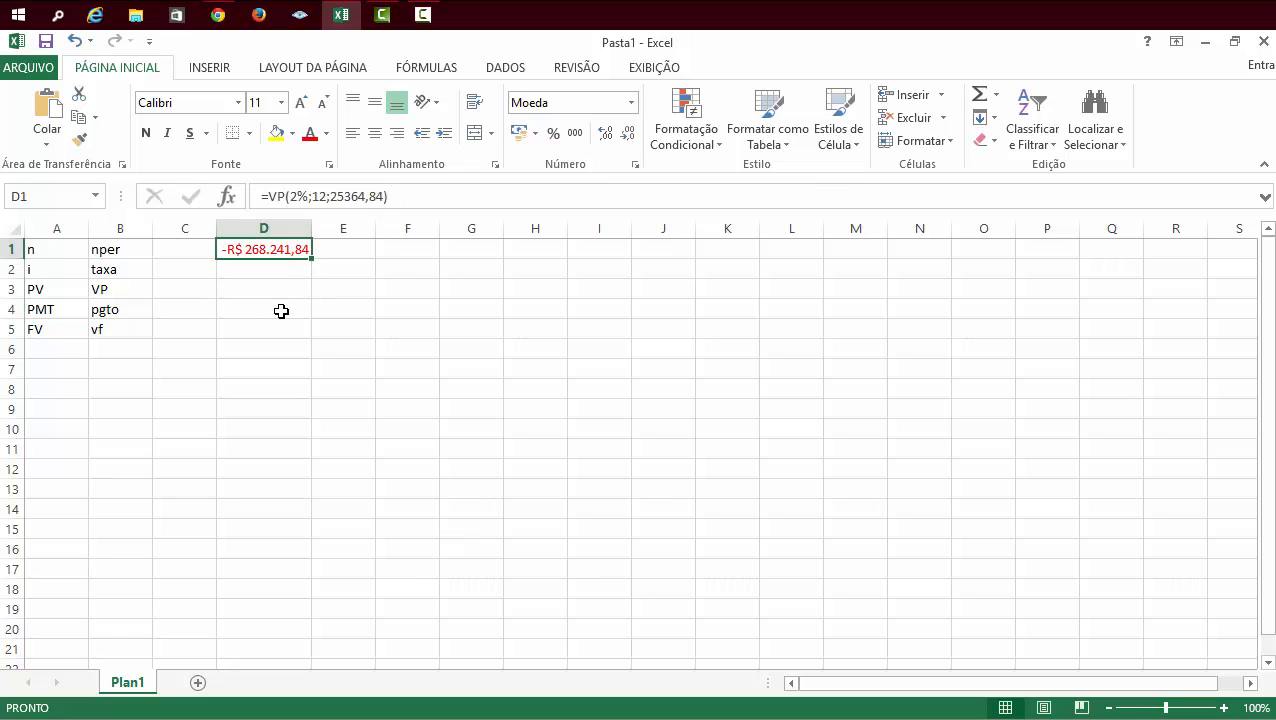
pyautogui.click(335, 197)
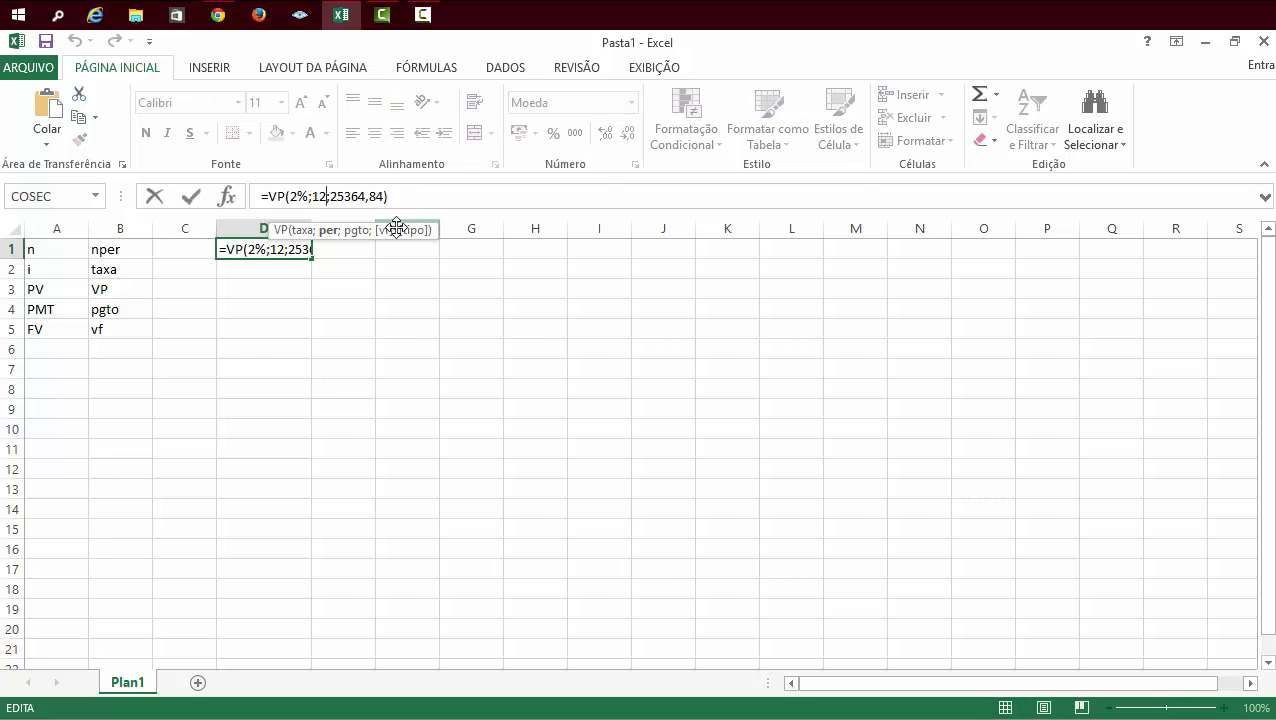
pyautogui.press('Right')
pyautogui.write(';')
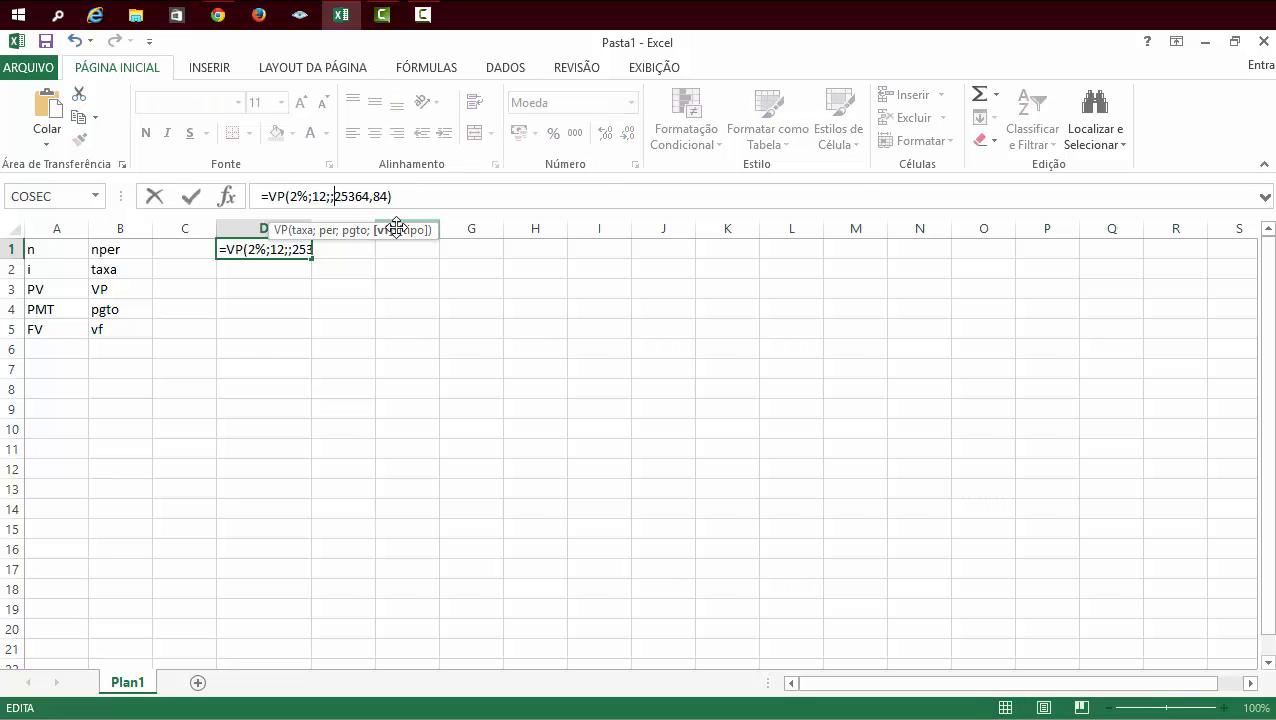
pyautogui.press('Return')
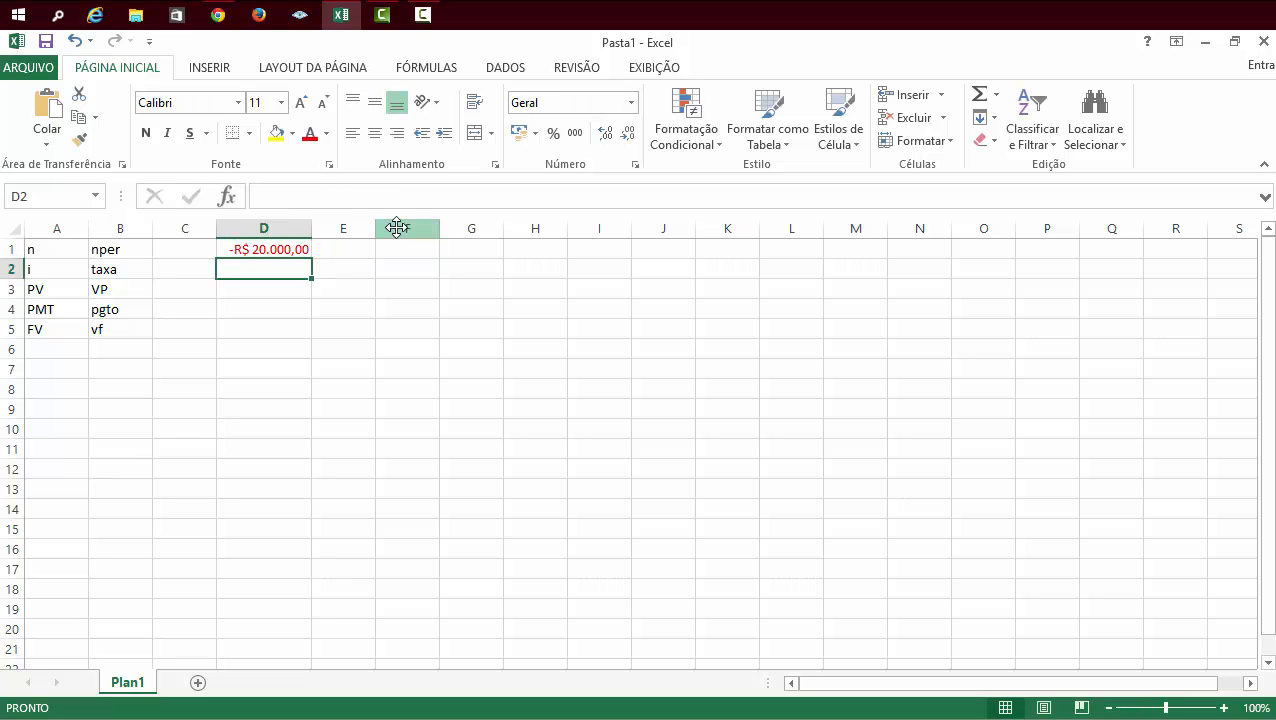
# Step: Examine the arguments of D1's VP formula in the function arguments dialog, keeping the formula as it is
pyautogui.click(272, 252)
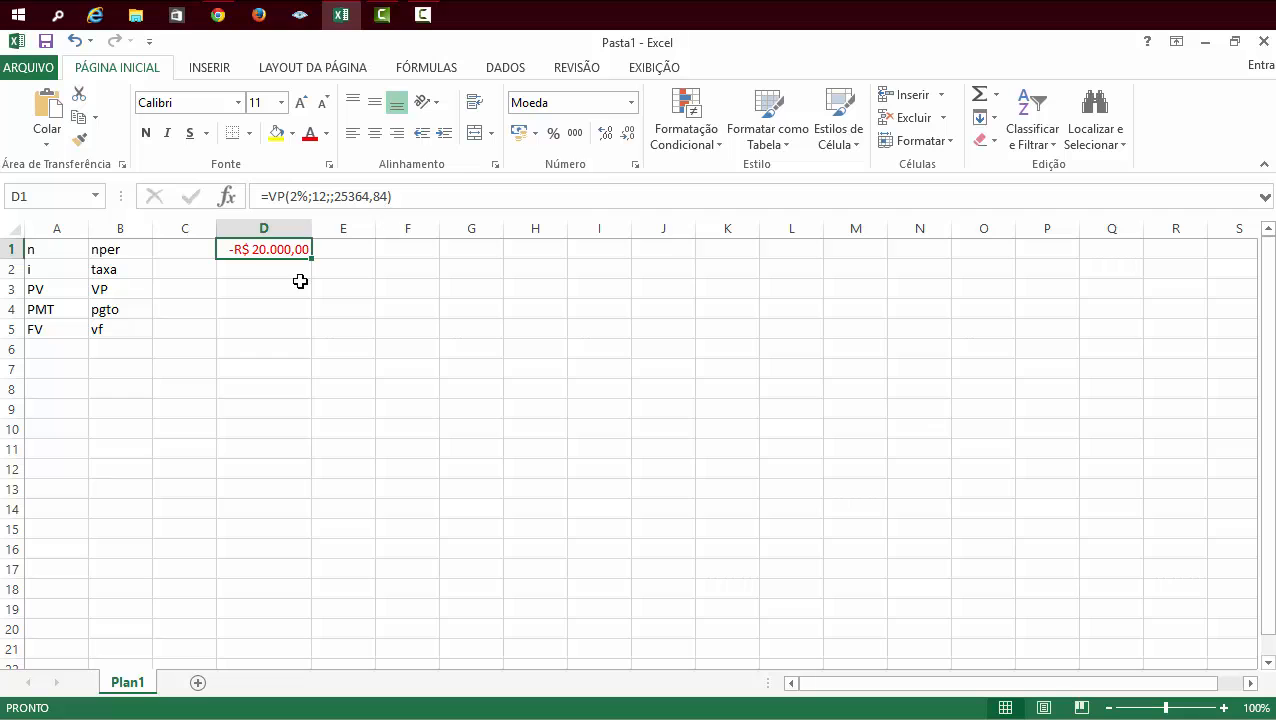
pyautogui.keyDown('ctrl'); pyautogui.scroll(8, 310, 262); pyautogui.keyUp('ctrl')
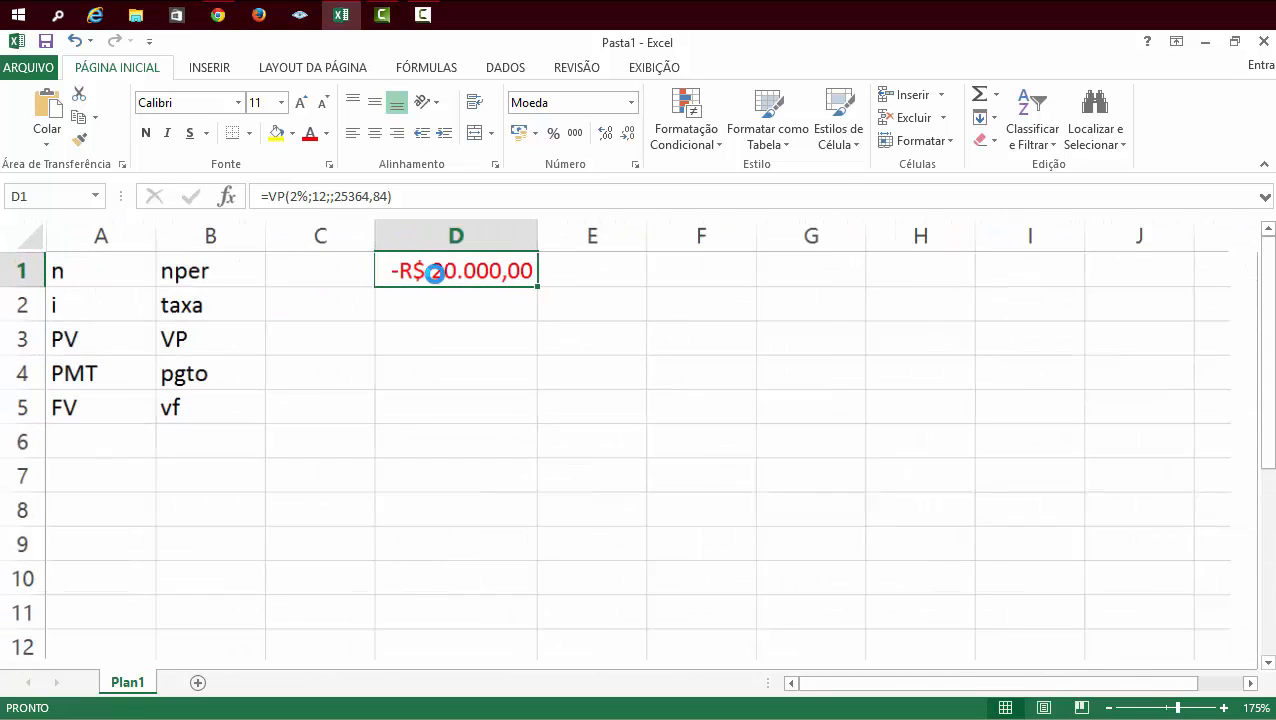
pyautogui.doubleClick(641, 292)
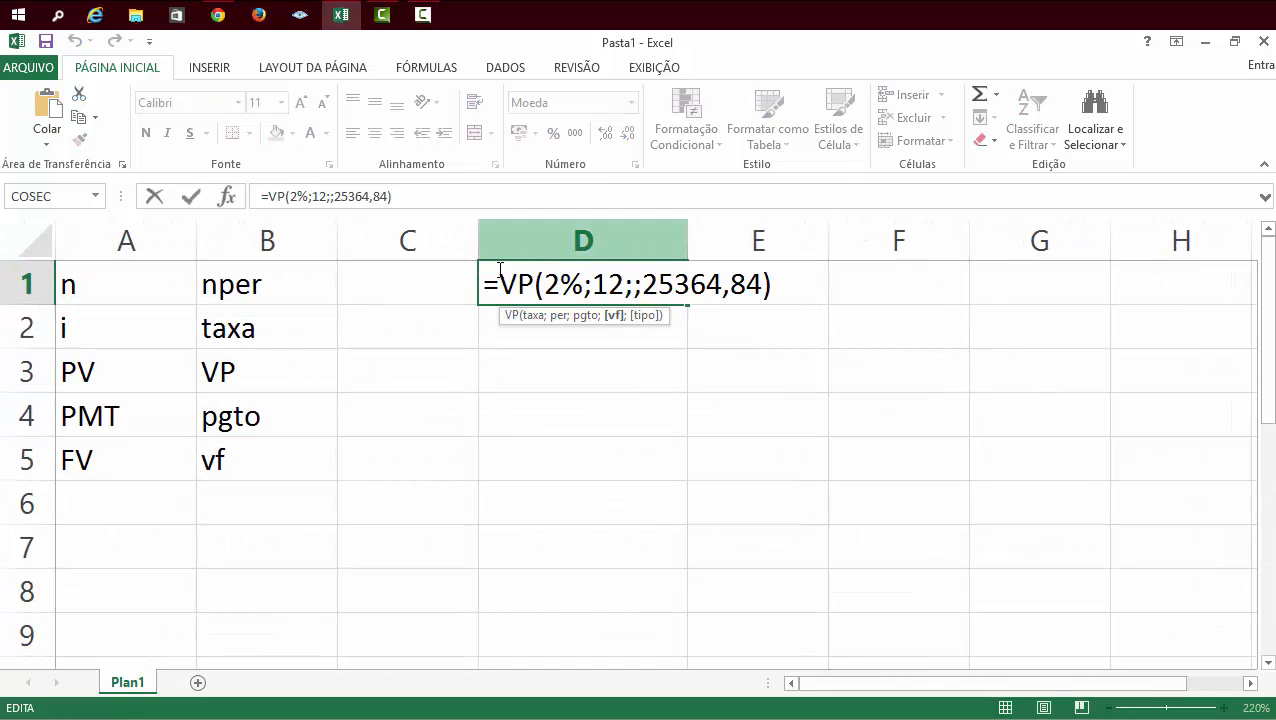
pyautogui.click(568, 290)
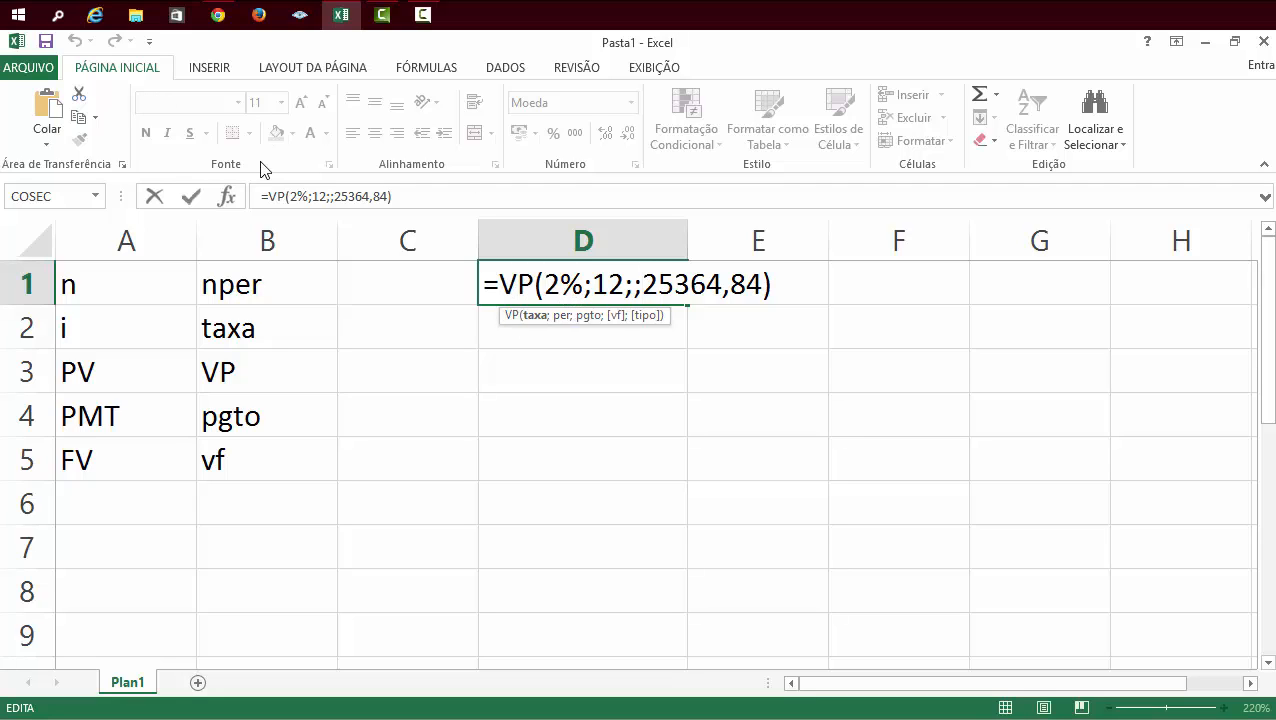
pyautogui.click(240, 200)
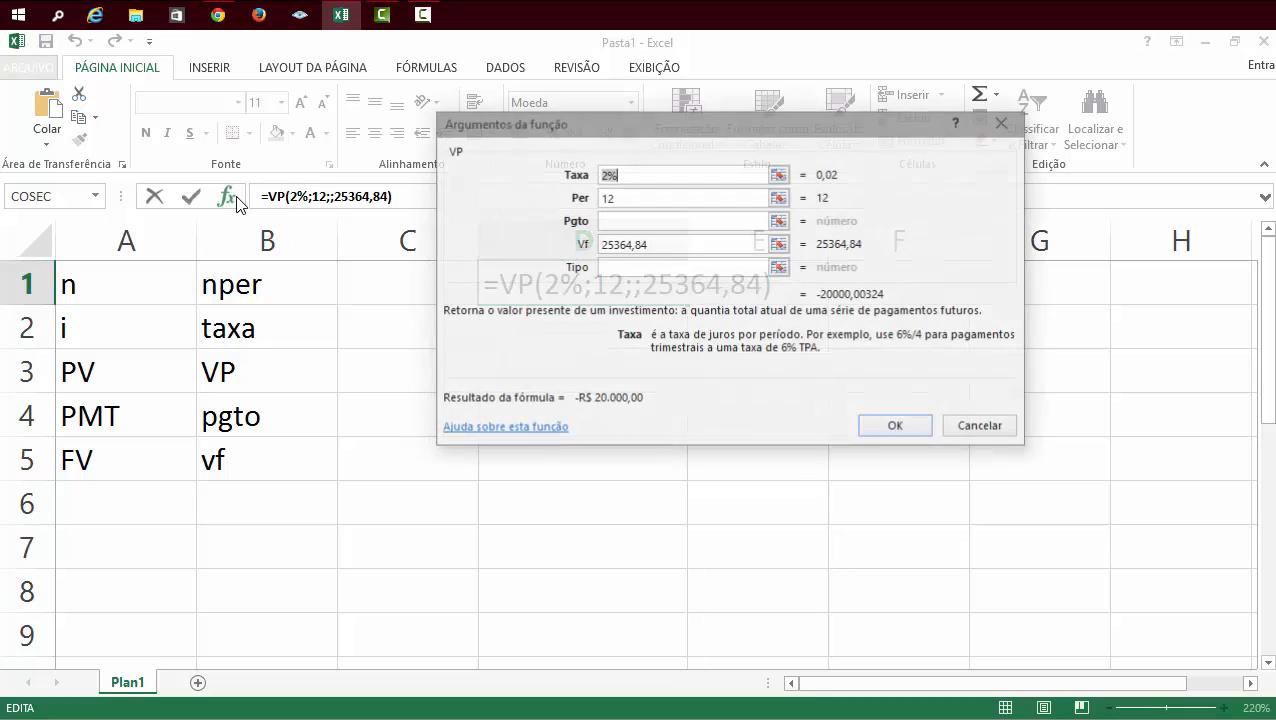
pyautogui.moveTo(635, 135); pyautogui.dragTo(457, 244)
pyautogui.press('Tab')
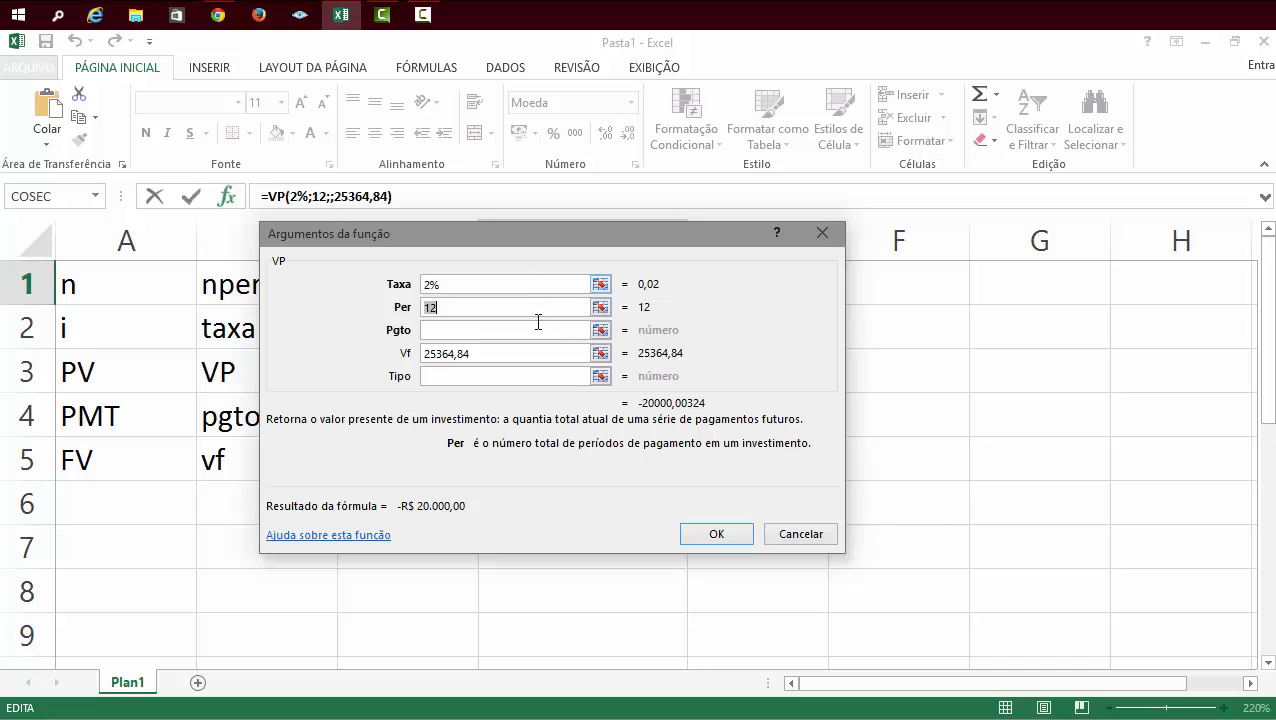
pyautogui.click(733, 537)
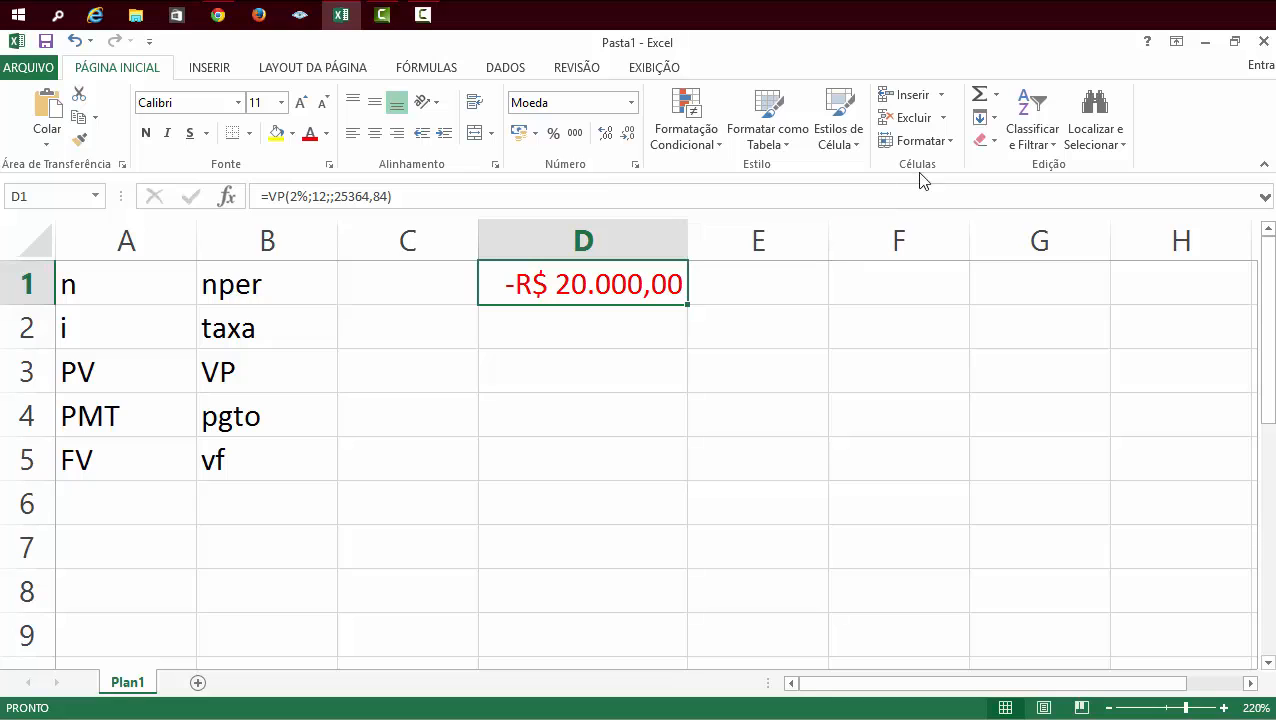
pyautogui.click(604, 427)
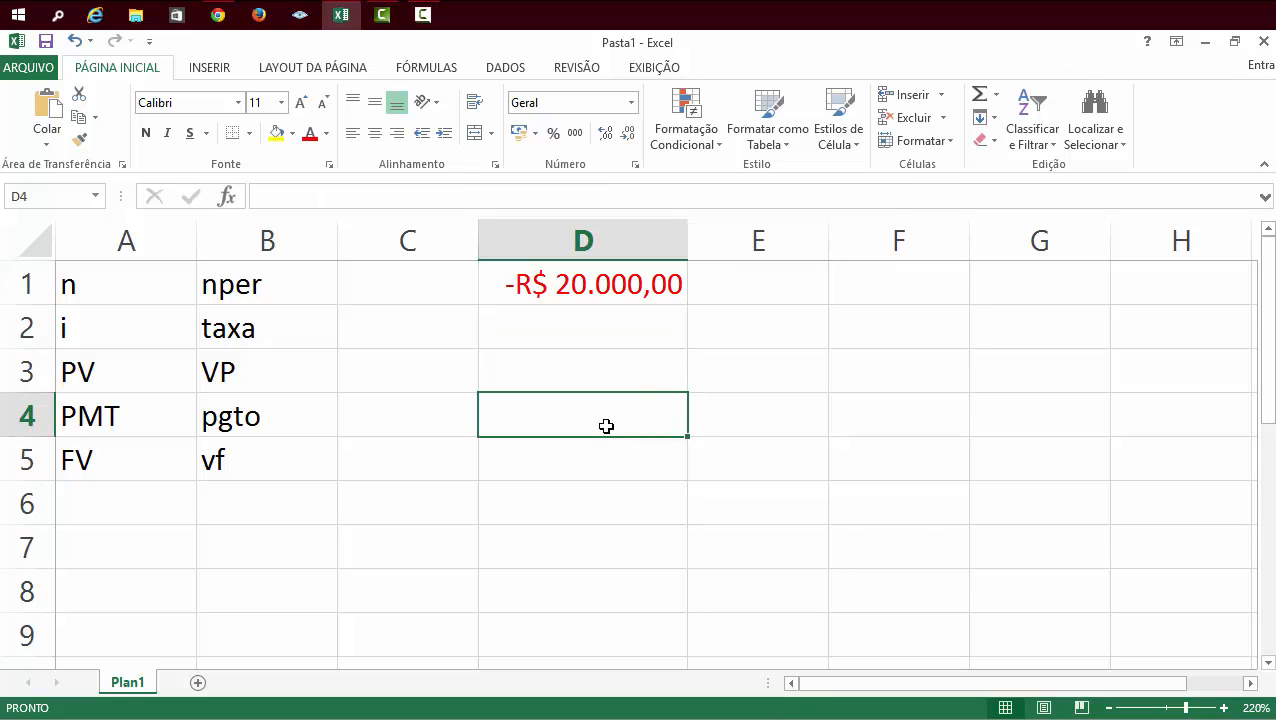
pyautogui.scroll(-5, 581, 385)
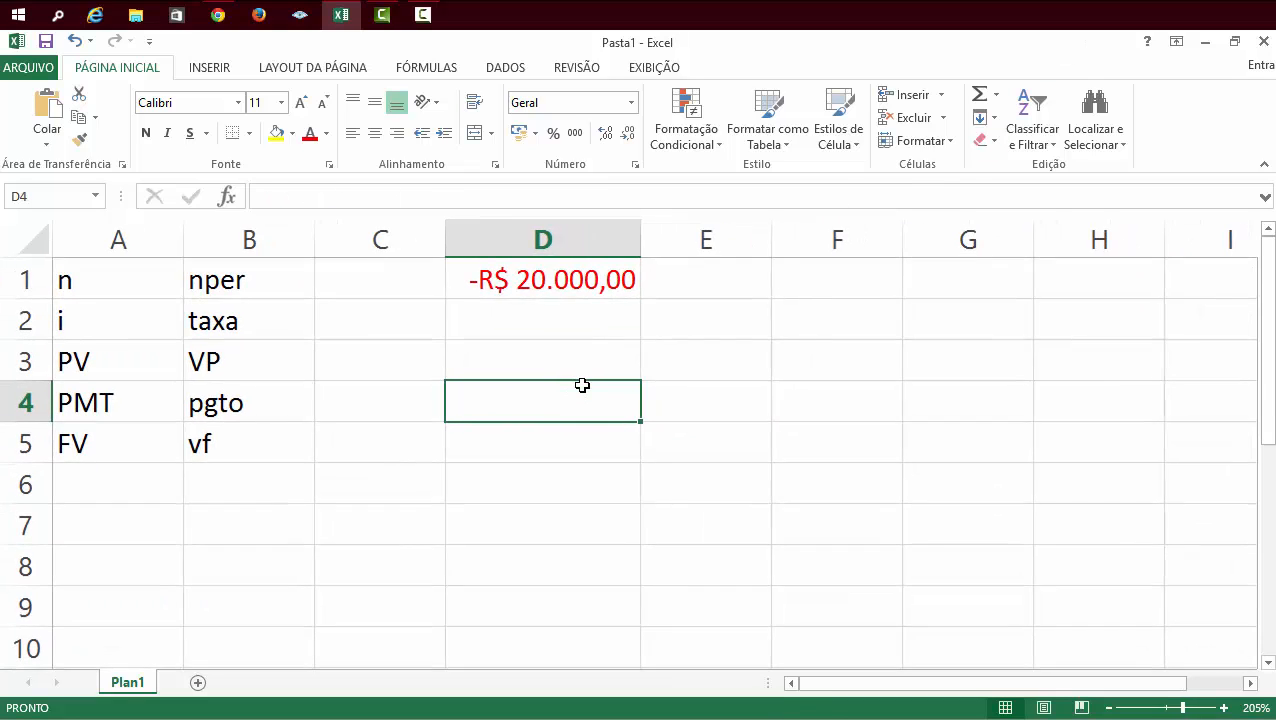
pyautogui.scroll(-3, 585, 468)
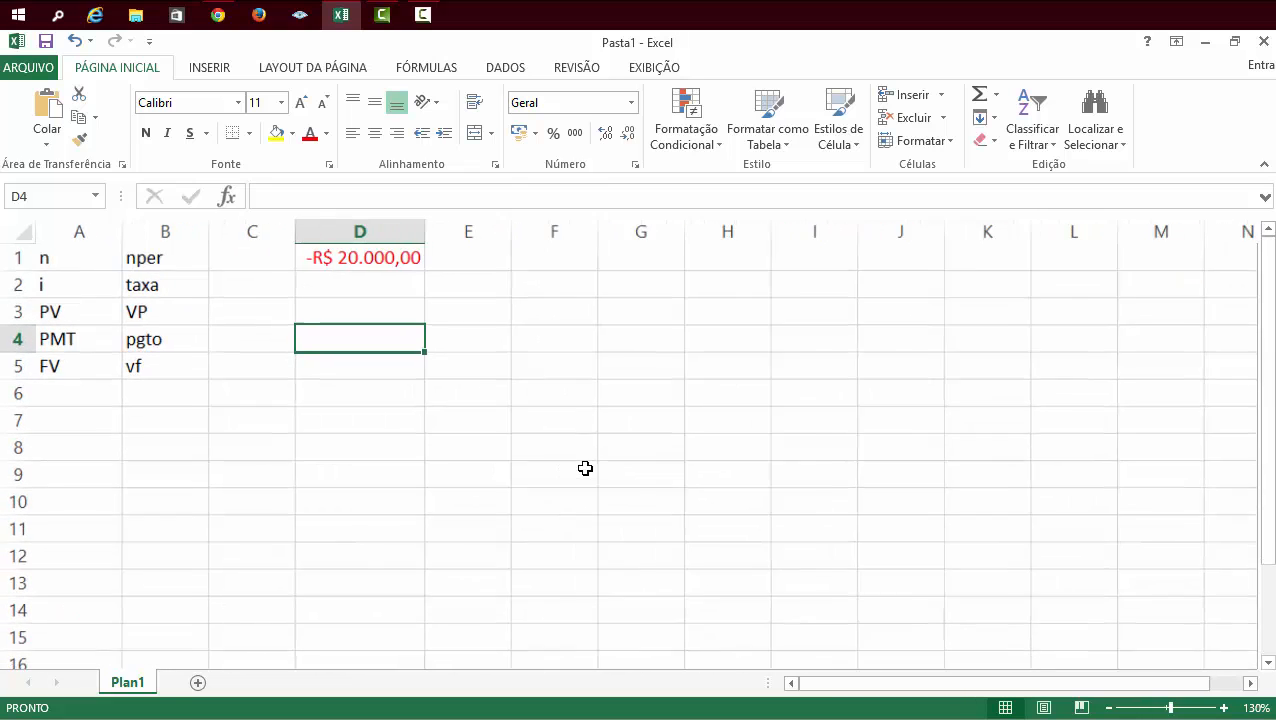
pyautogui.scroll(-1, 585, 468)
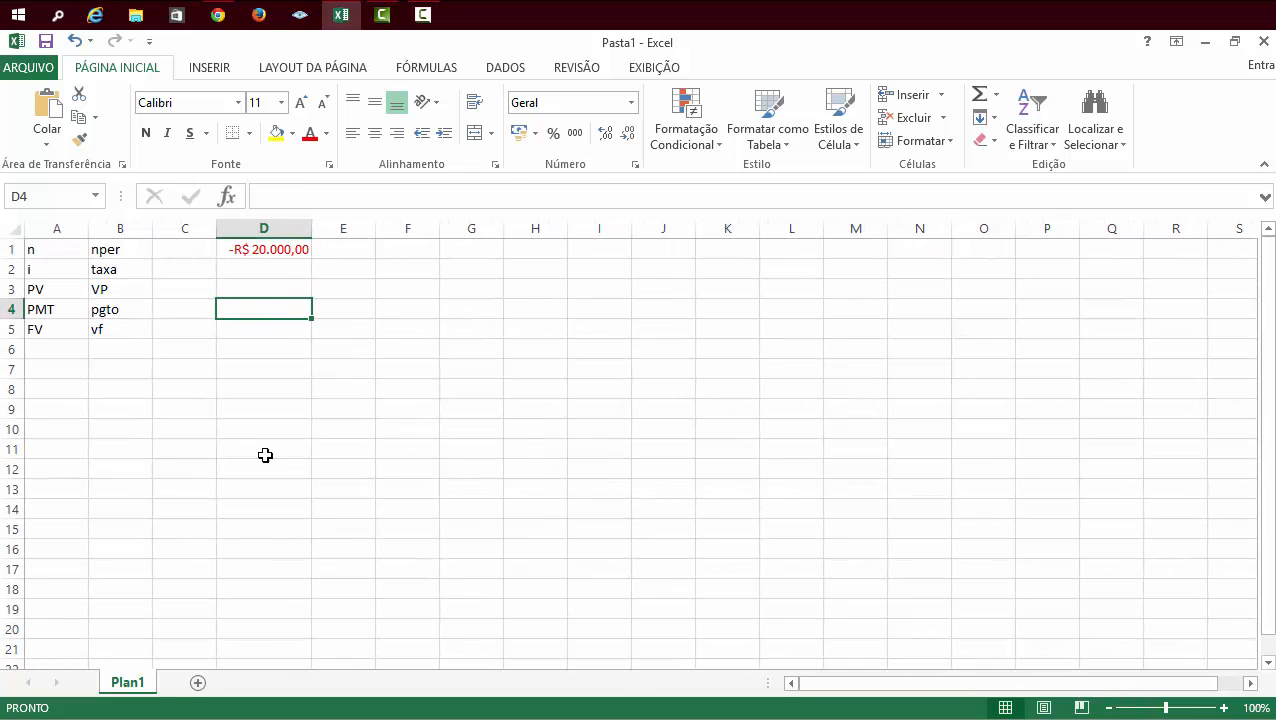
pyautogui.click(265, 456)
pyautogui.click(110, 403)
pyautogui.click(58, 366)
pyautogui.click(258, 309)
# Step: Calculate the future value in D2 with the VF function, using a 6% rate, 2 periods, no payment and a present value of 1000
pyautogui.click(273, 271)
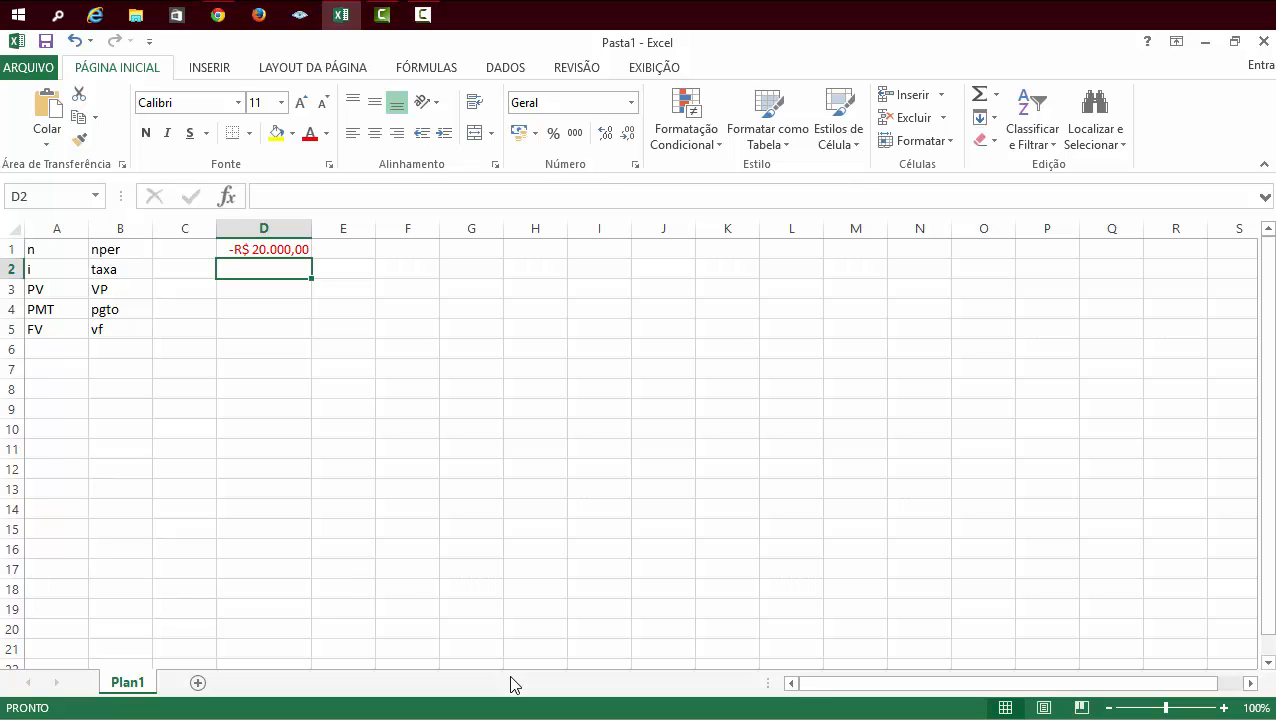
pyautogui.write('=vf')
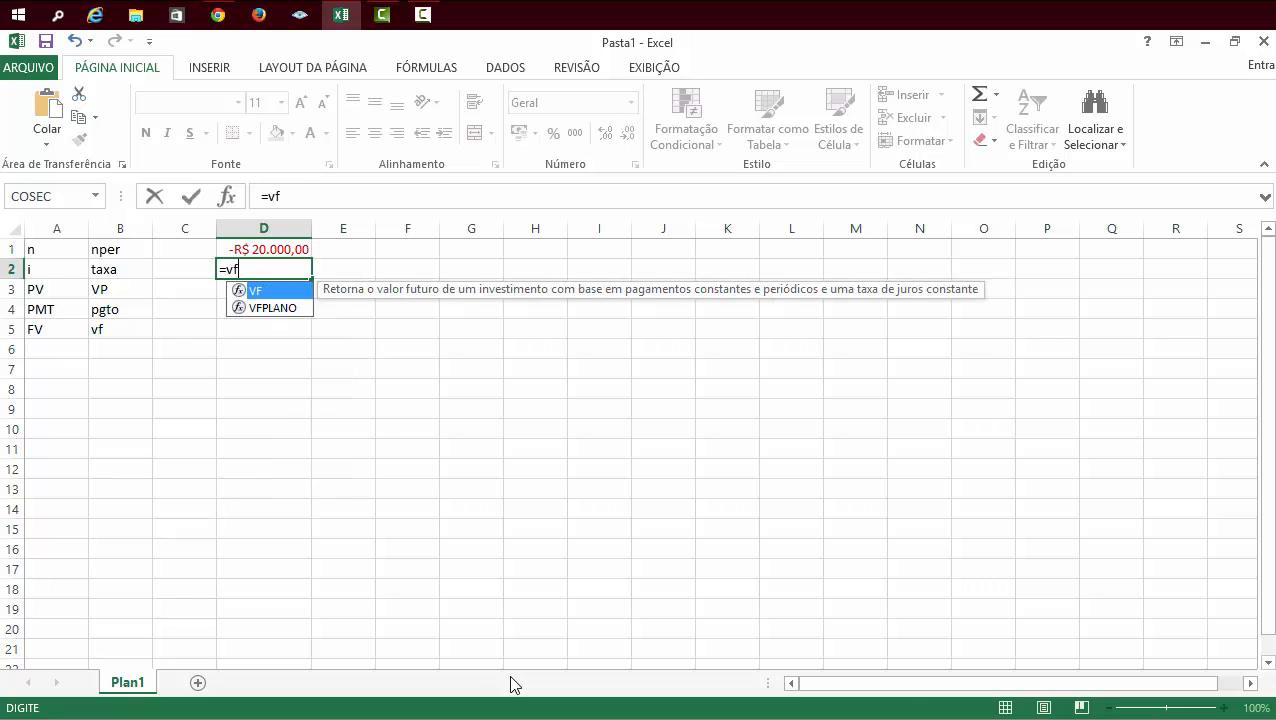
pyautogui.press('Tab')
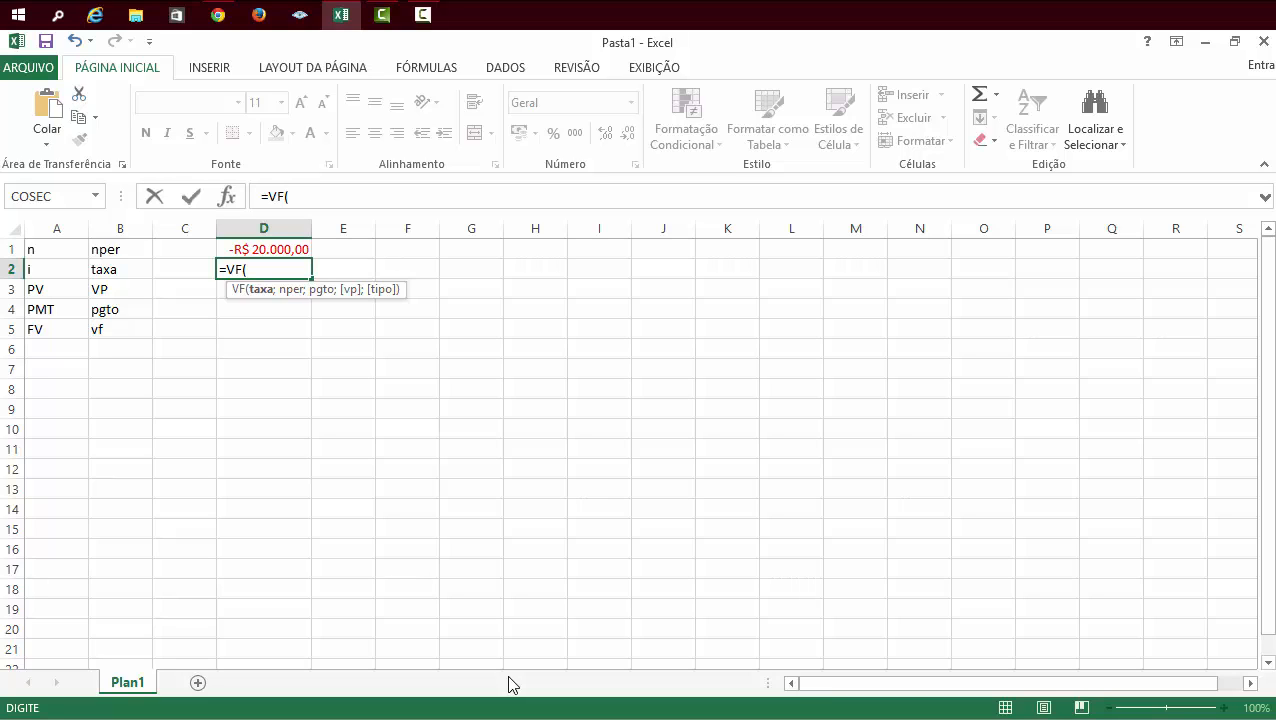
pyautogui.write('6%;')
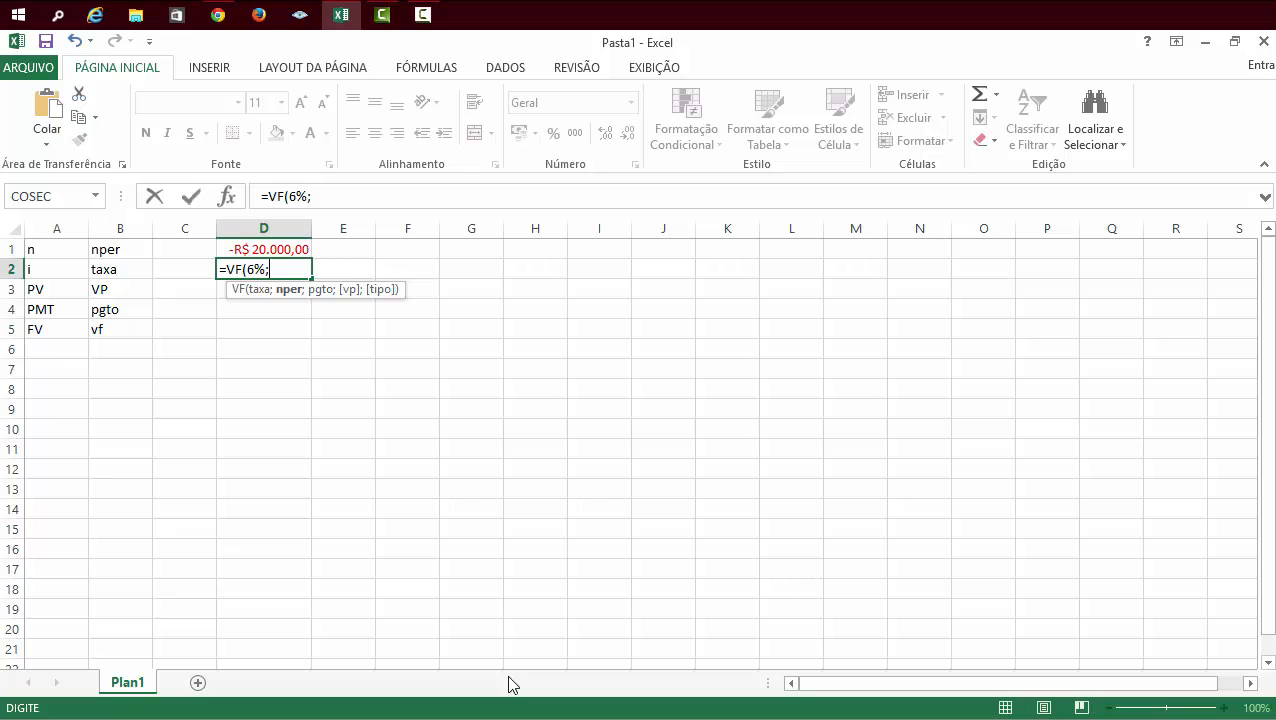
pyautogui.write('2')
pyautogui.write(';')
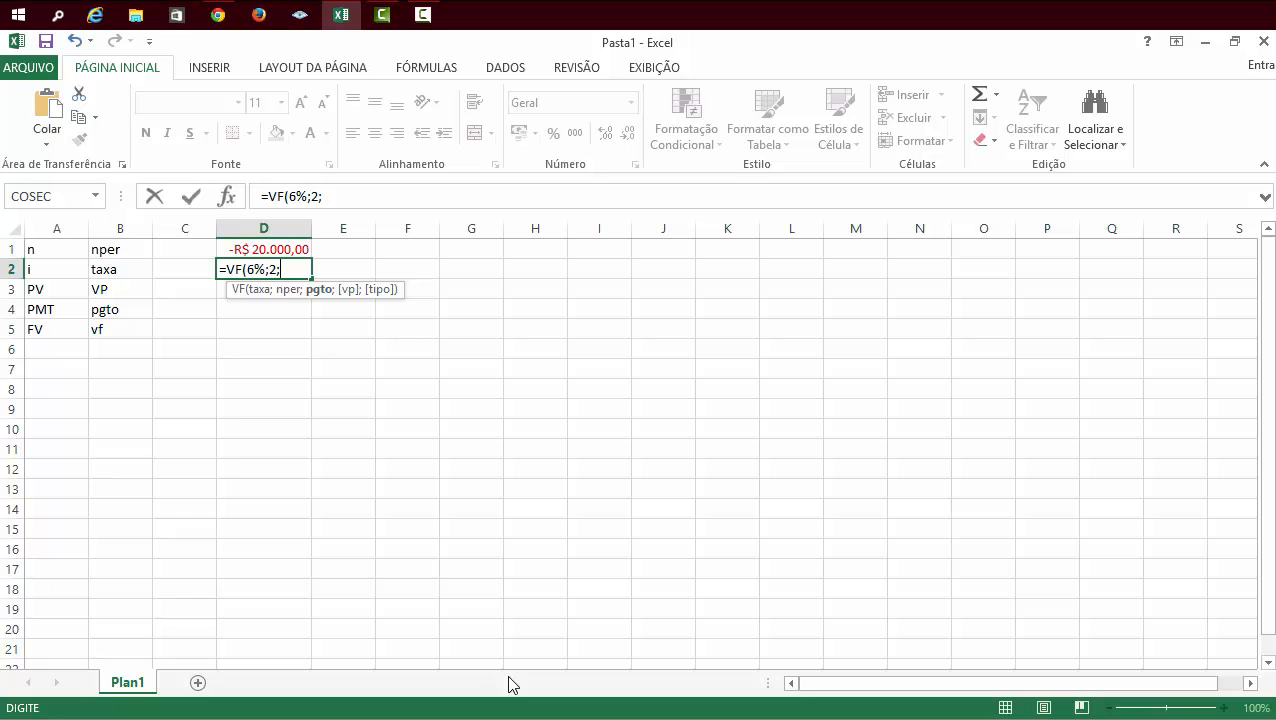
pyautogui.write(';')
pyautogui.write('1000')
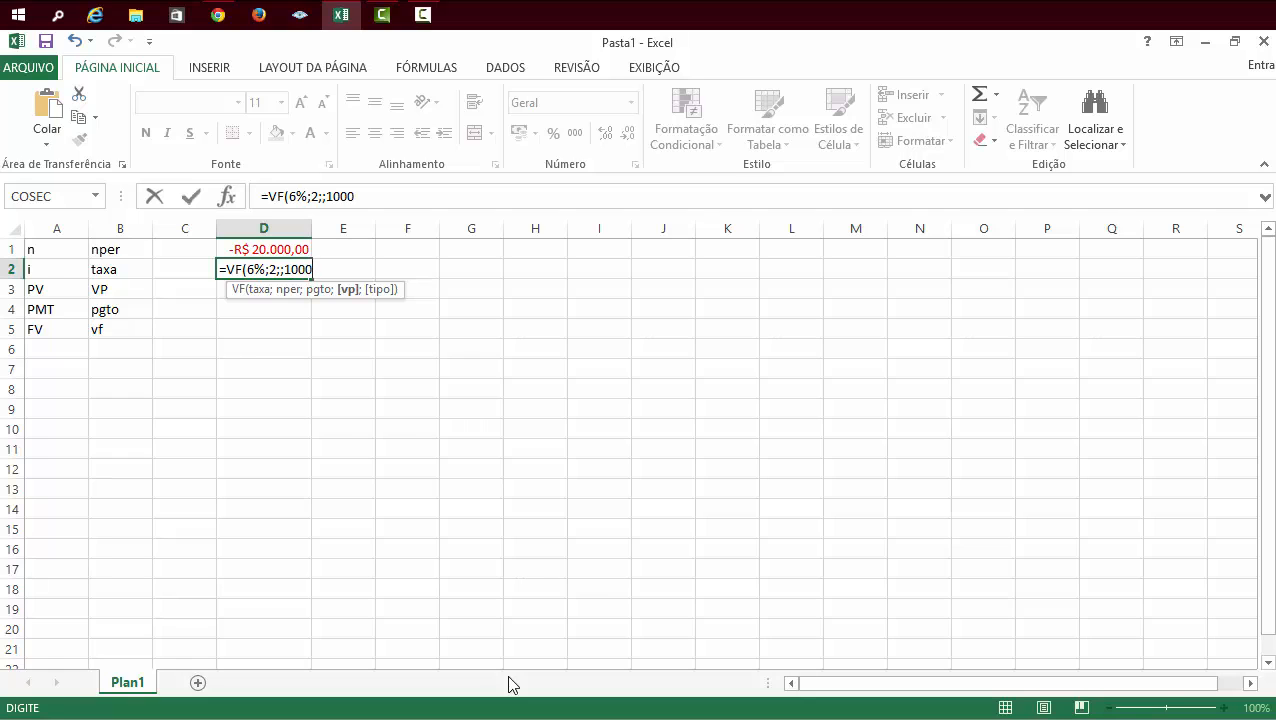
pyautogui.press('Return')
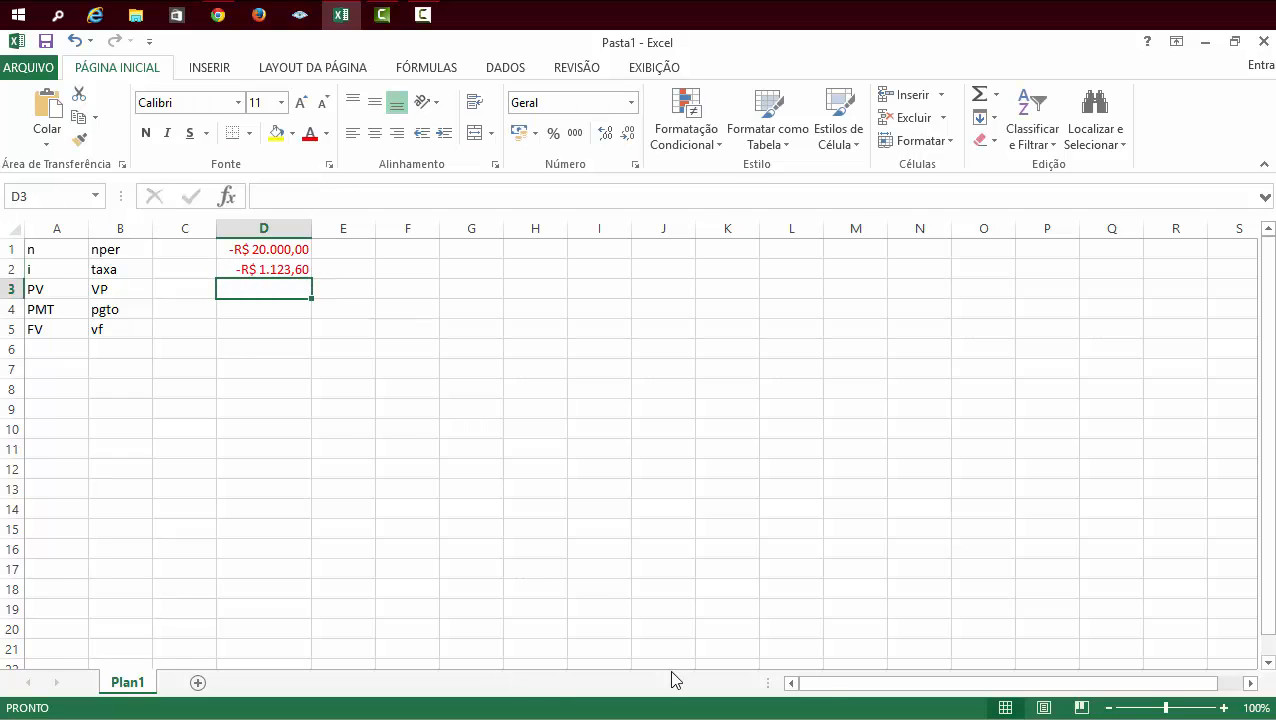
pyautogui.click(290, 272)
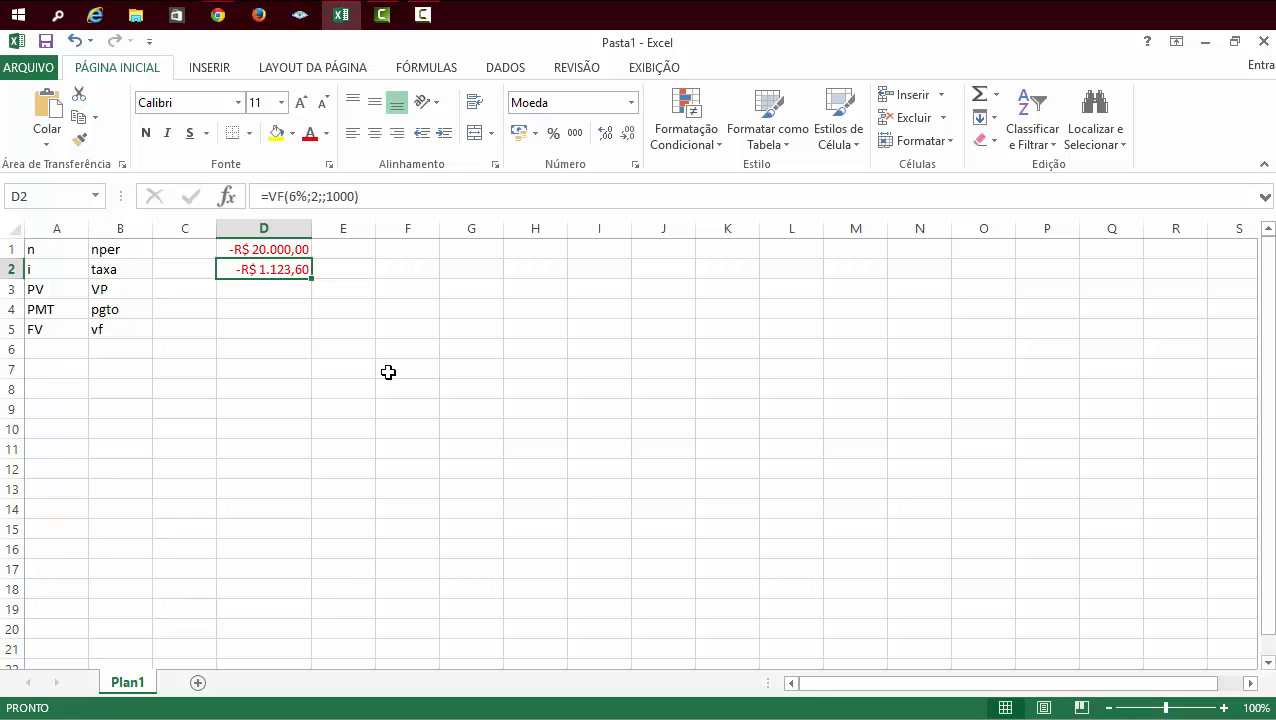
# Step: Calculate the payment in D3 with PGTO, using rate 14,5%/12, 5*12 periods, present value 35500, an empty future value and type 0
pyautogui.click(277, 294)
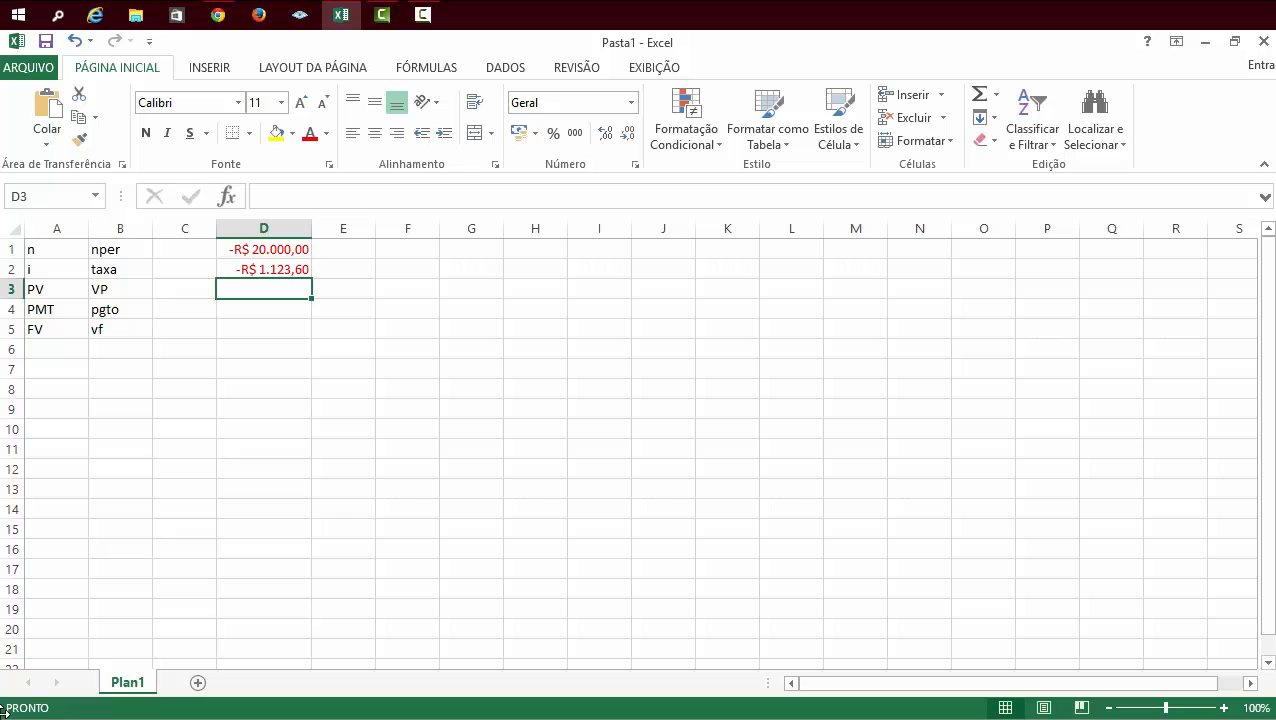
pyautogui.write('=pgt')
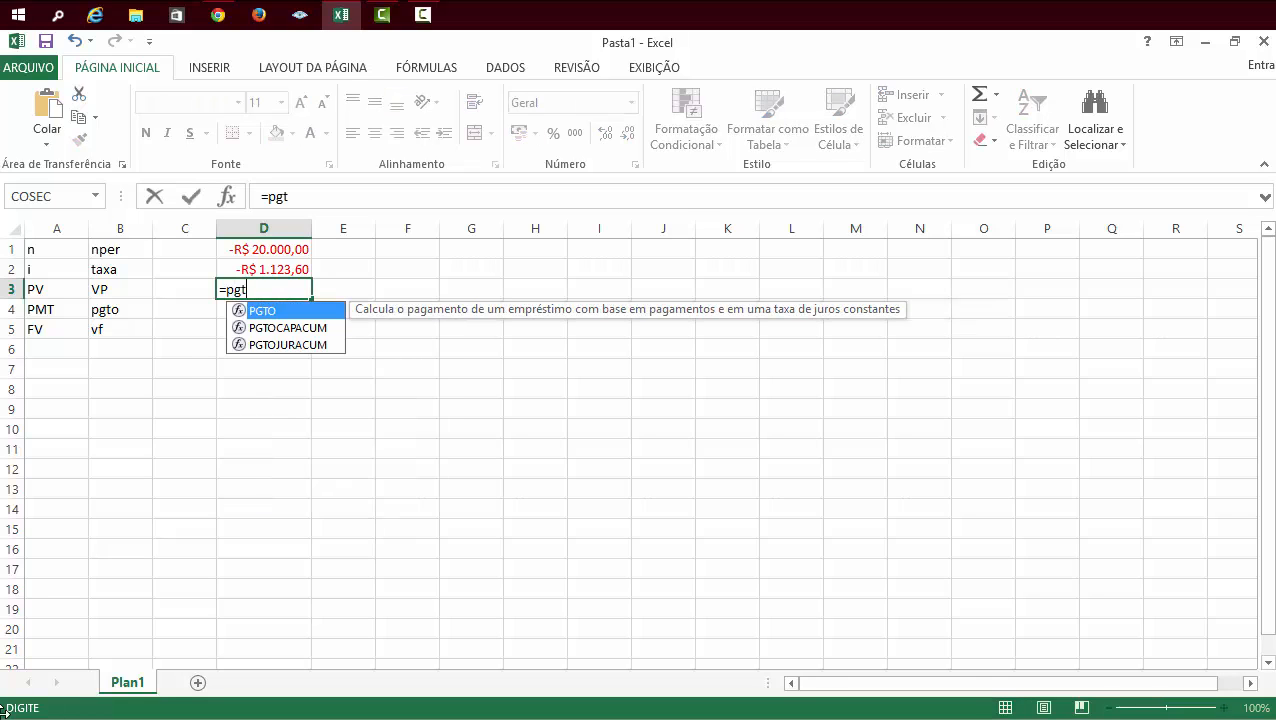
pyautogui.press('Tab')
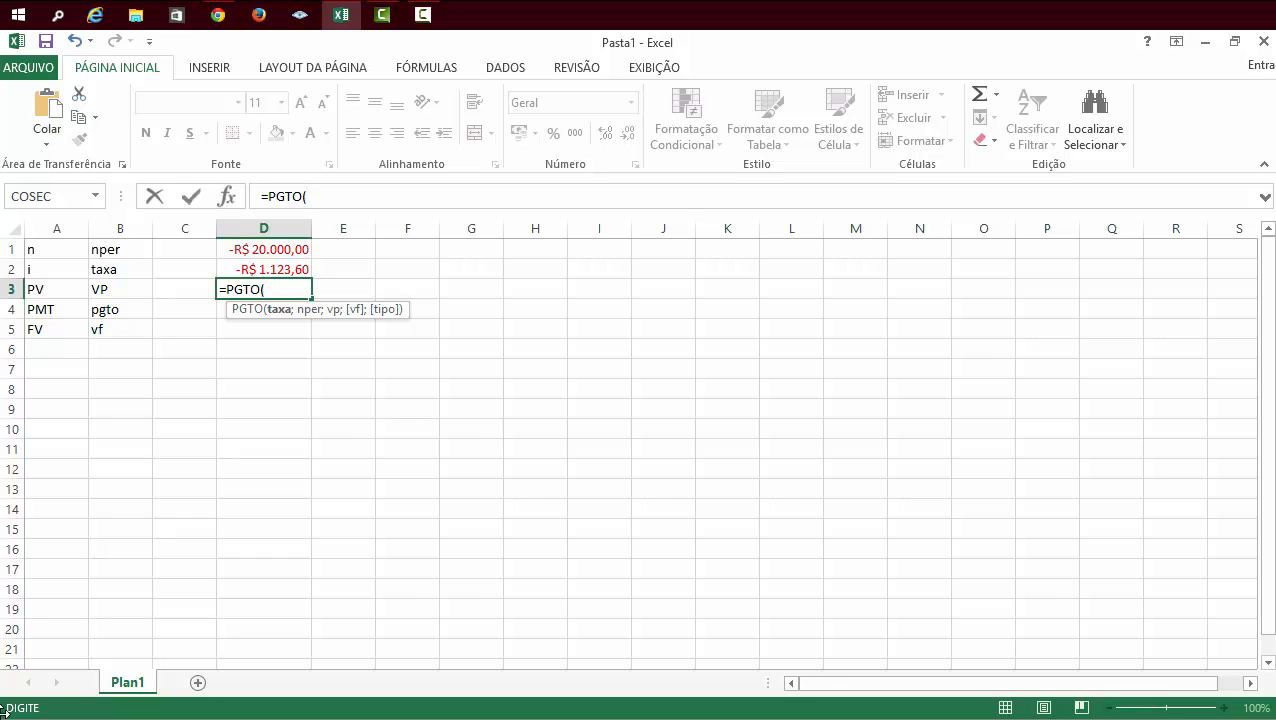
pyautogui.write('14,5')
pyautogui.write('%/12')
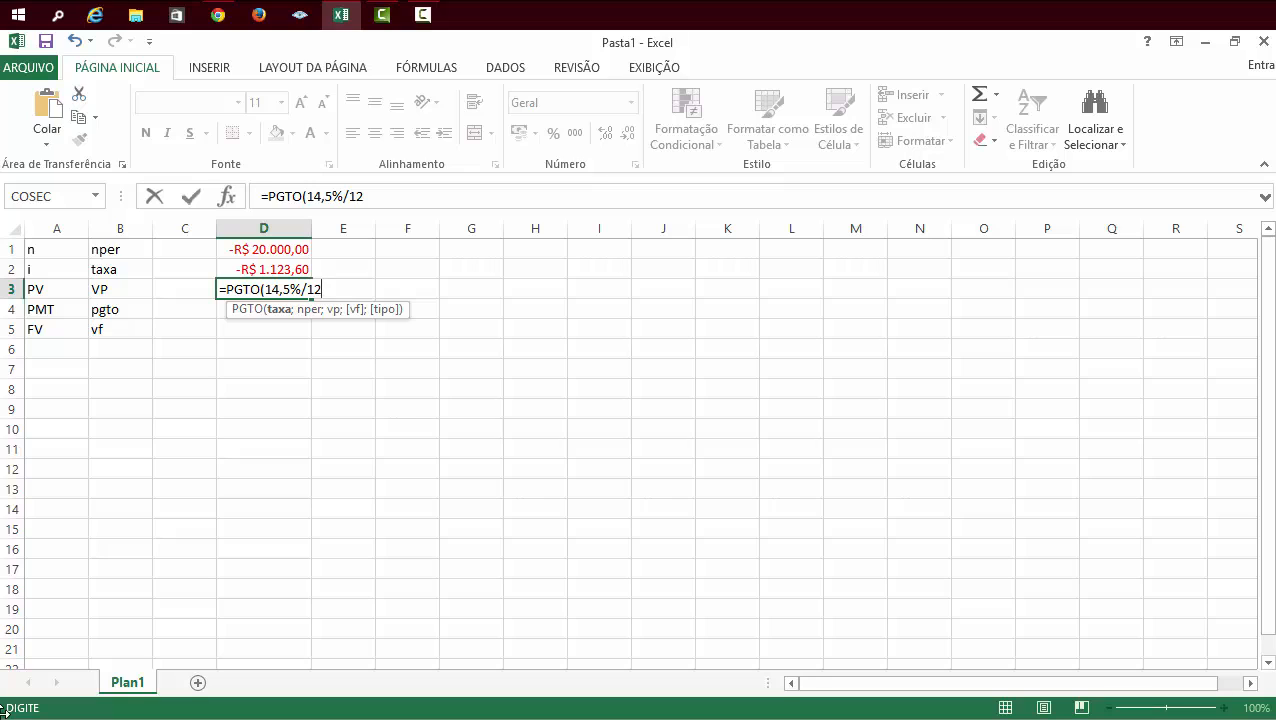
pyautogui.write(';')
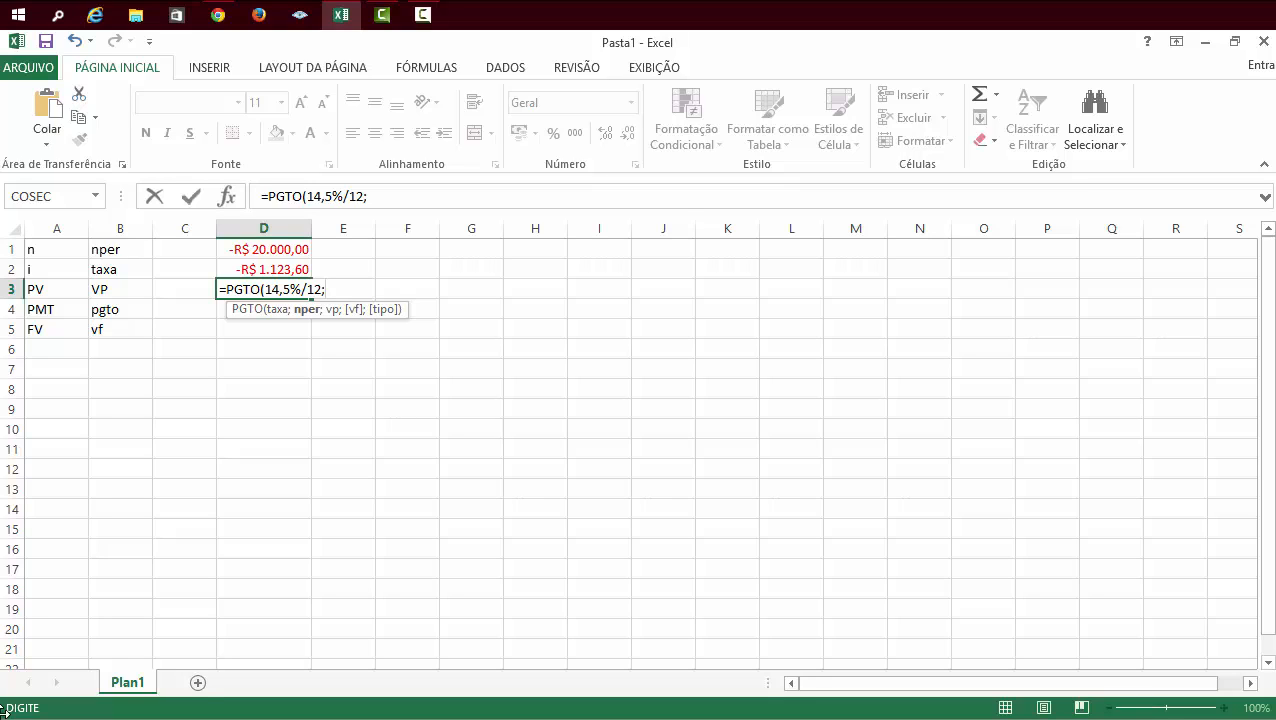
pyautogui.write('5*12;')
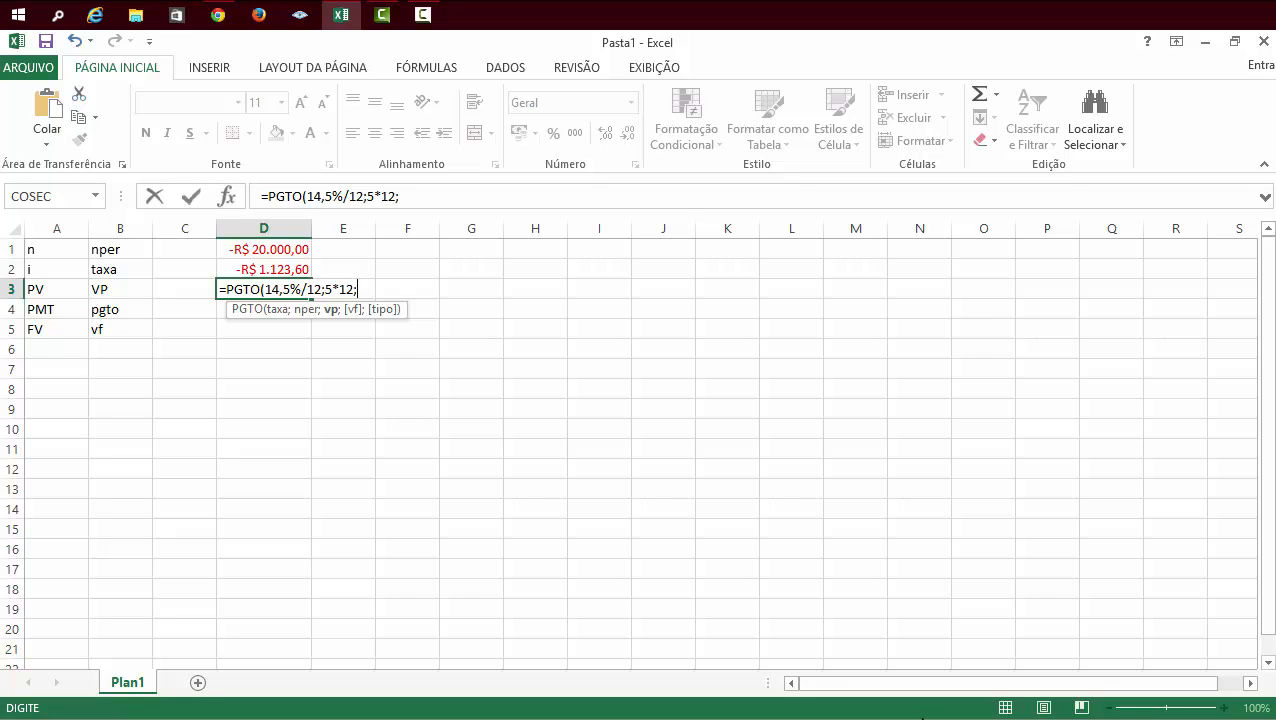
pyautogui.write('35500;')
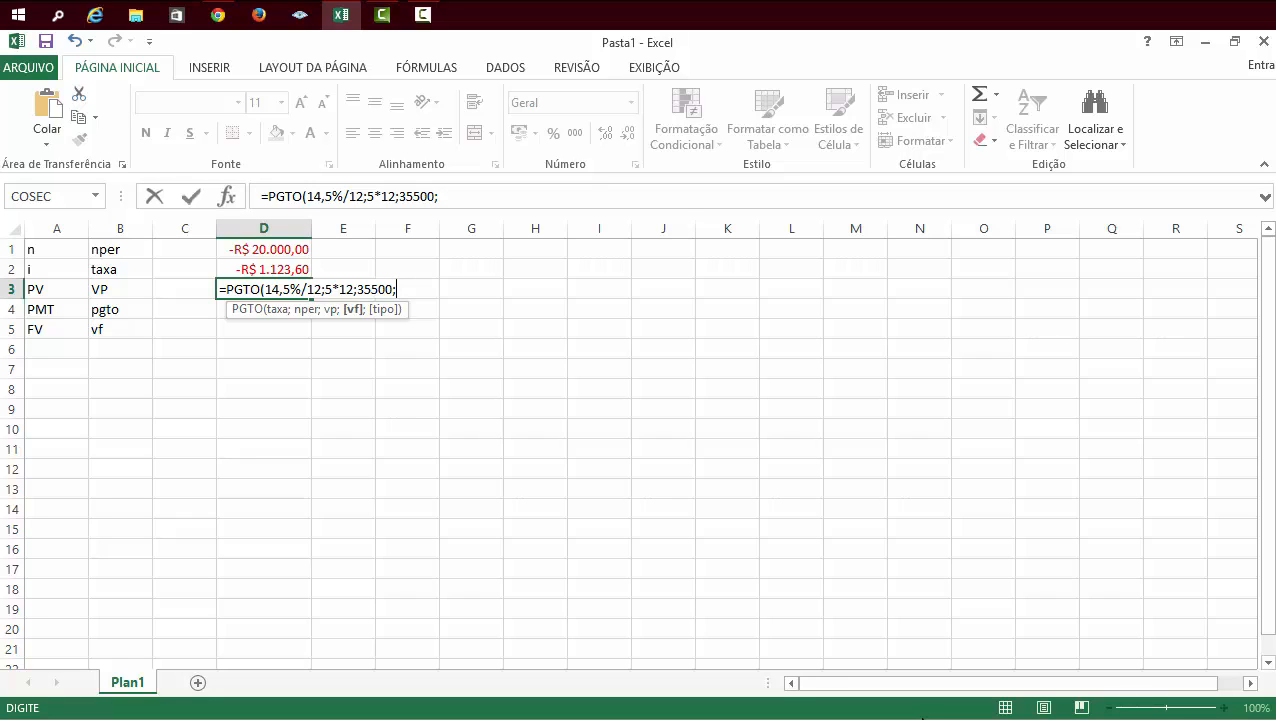
pyautogui.write(';')
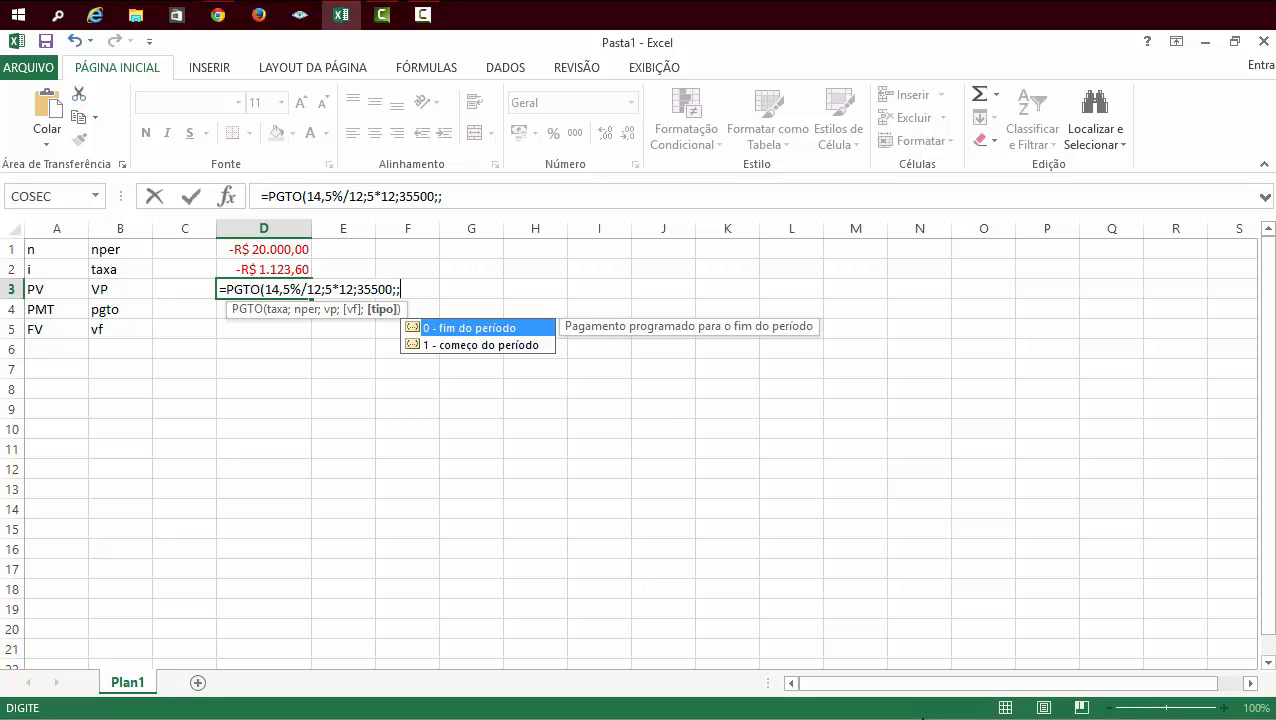
pyautogui.write('0)')
pyautogui.press('Return')
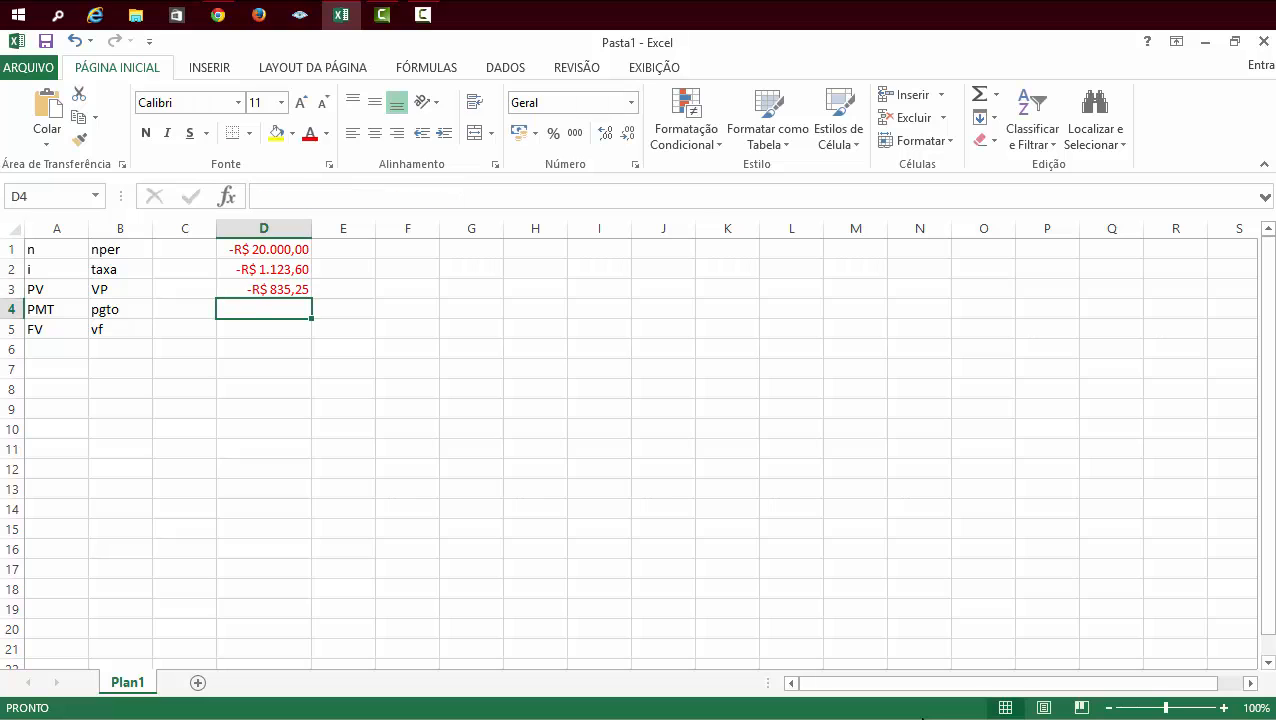
pyautogui.click(293, 287)
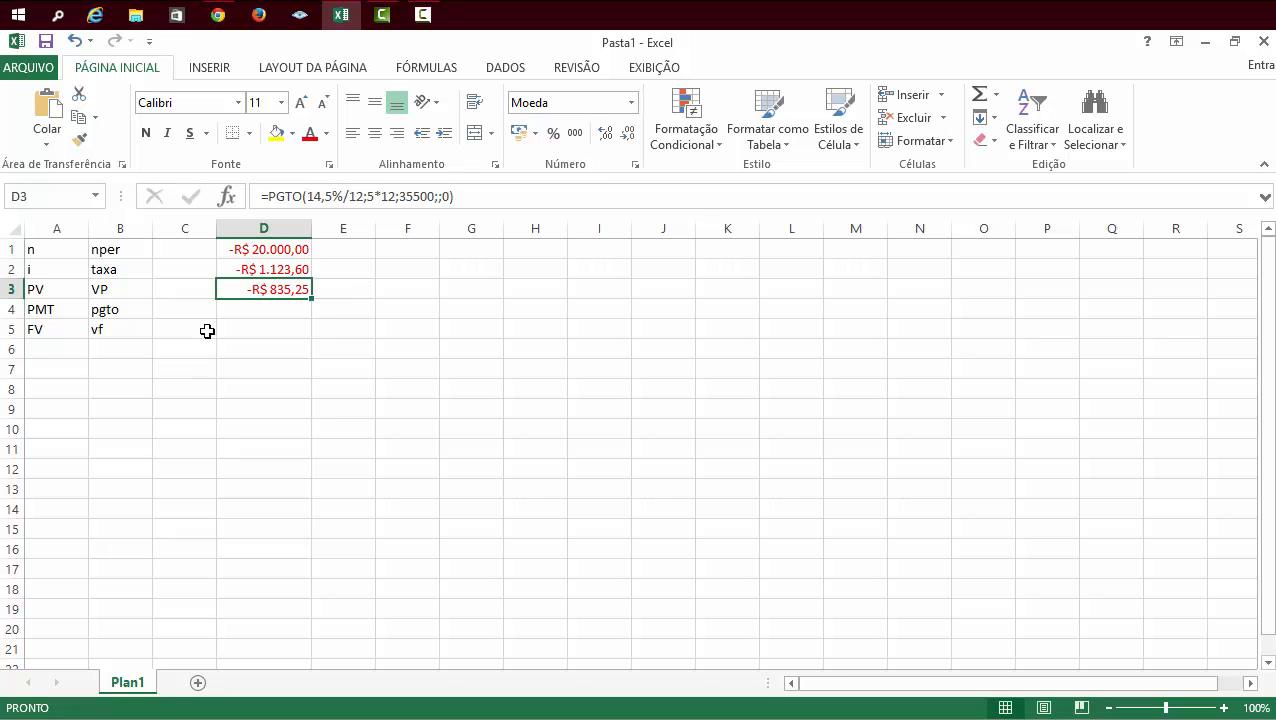
# Step: Calculate the interest rate in D4 with the TAXA function, using 18 periods, a payment of -475,34 and a present value of 5000
pyautogui.click(232, 313)
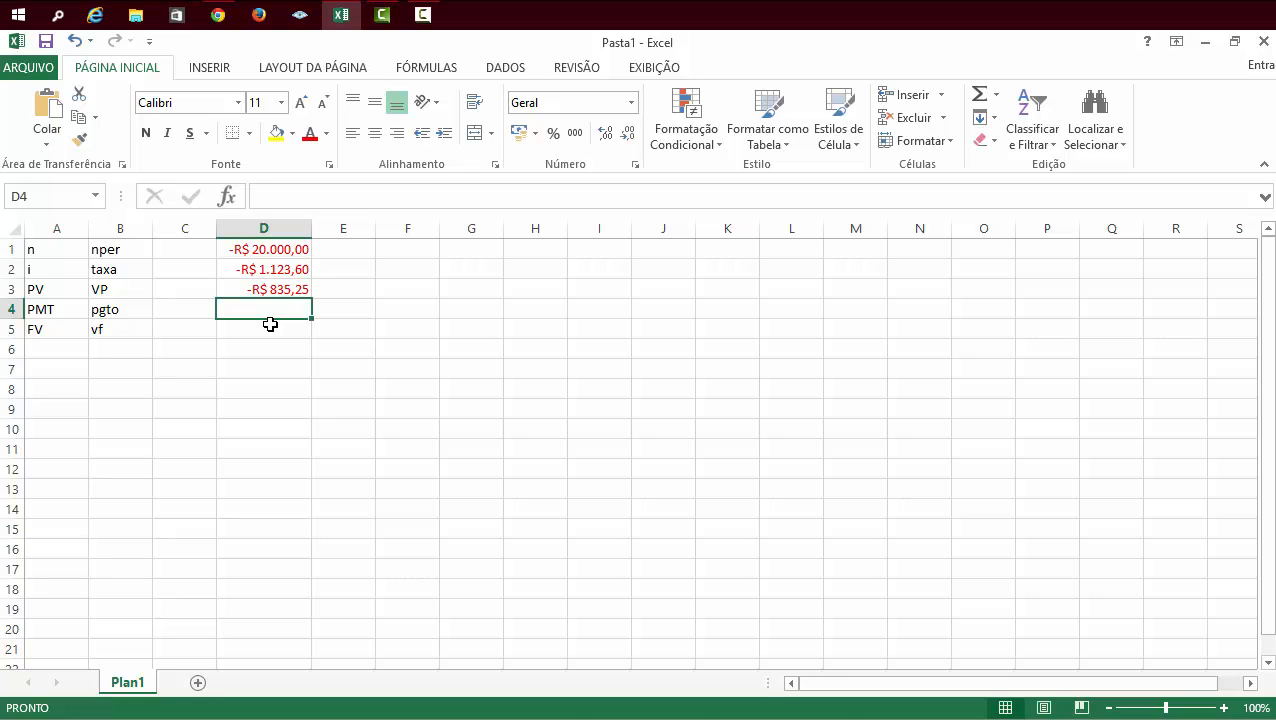
pyautogui.write('=ta')
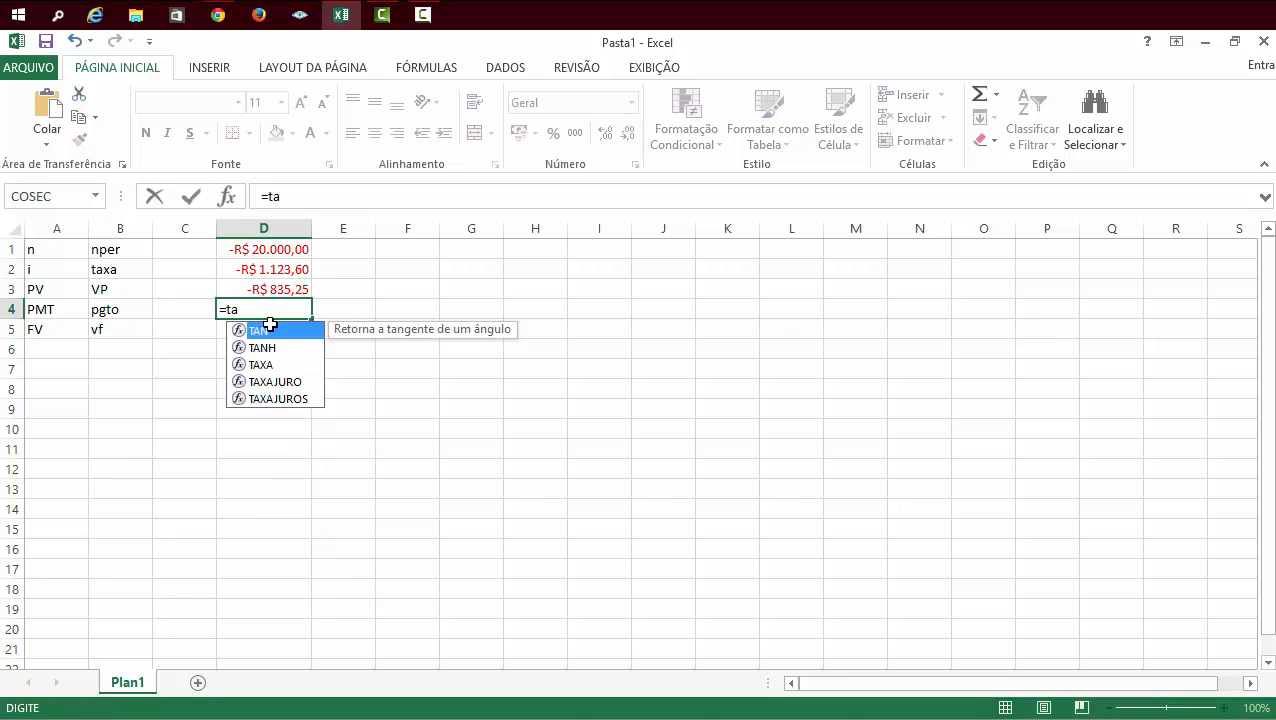
pyautogui.write('xa')
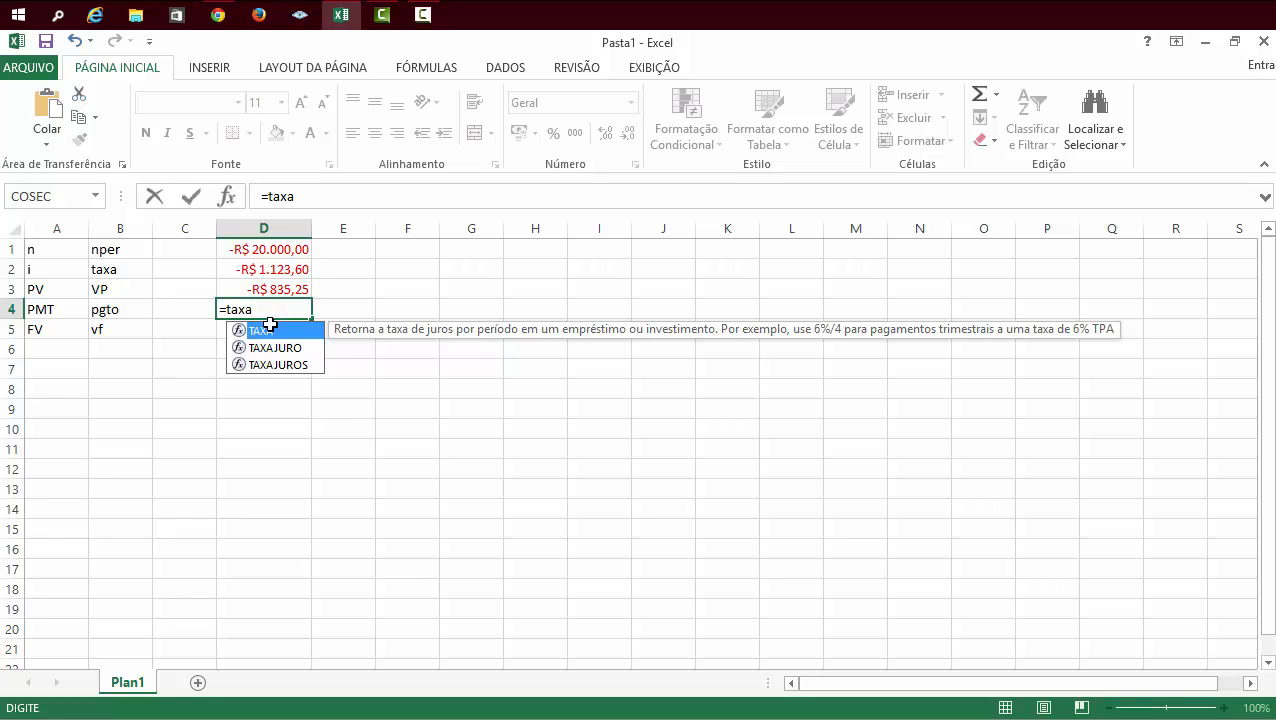
pyautogui.doubleClick(262, 329)
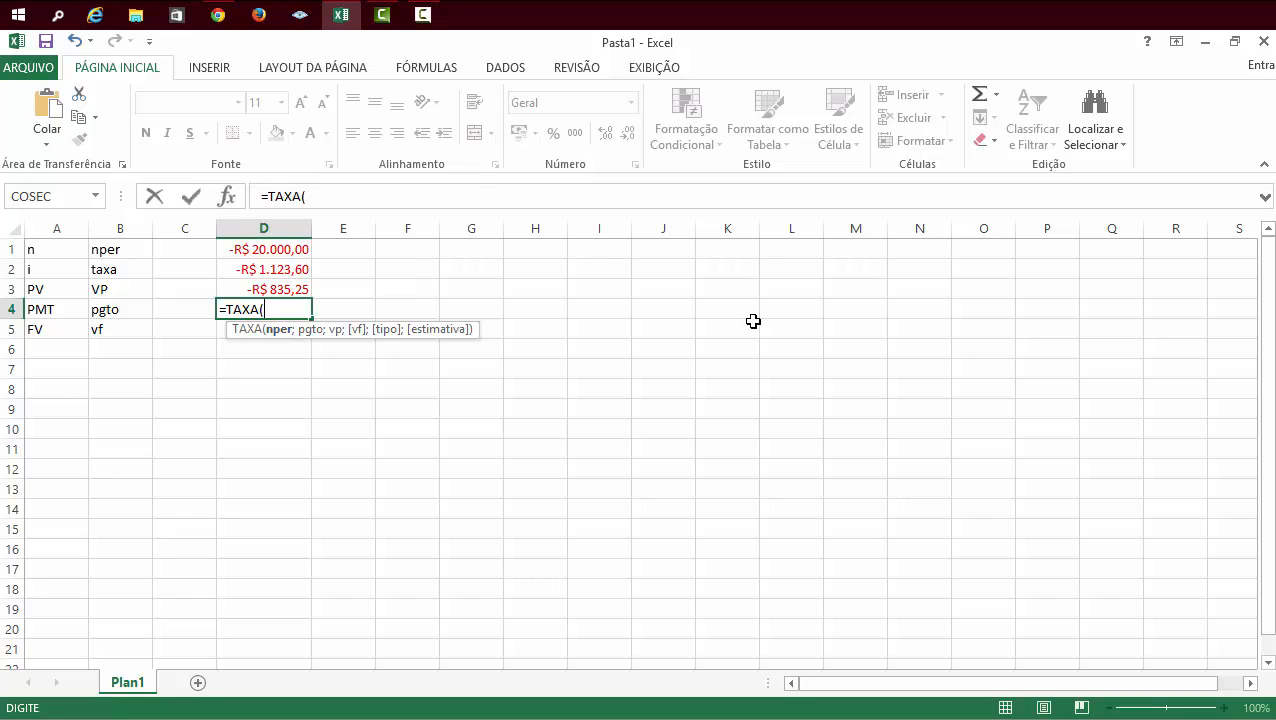
pyautogui.write('18;')
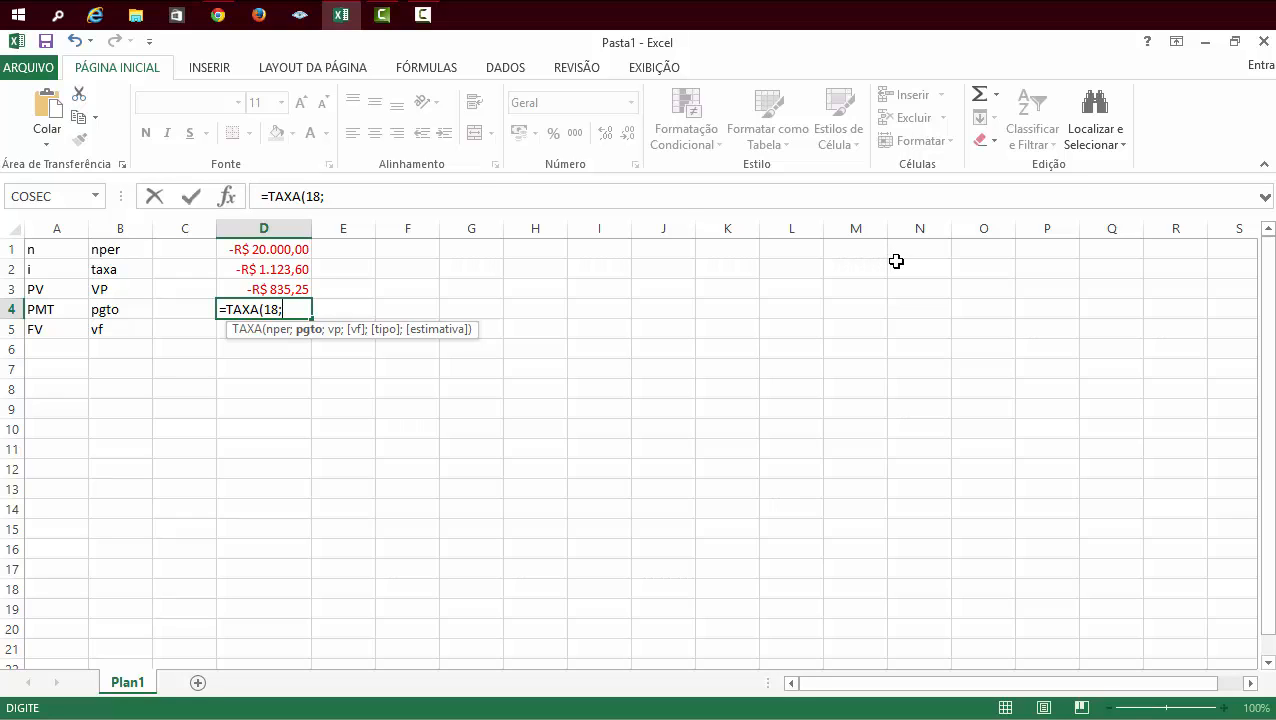
pyautogui.write('-475;')
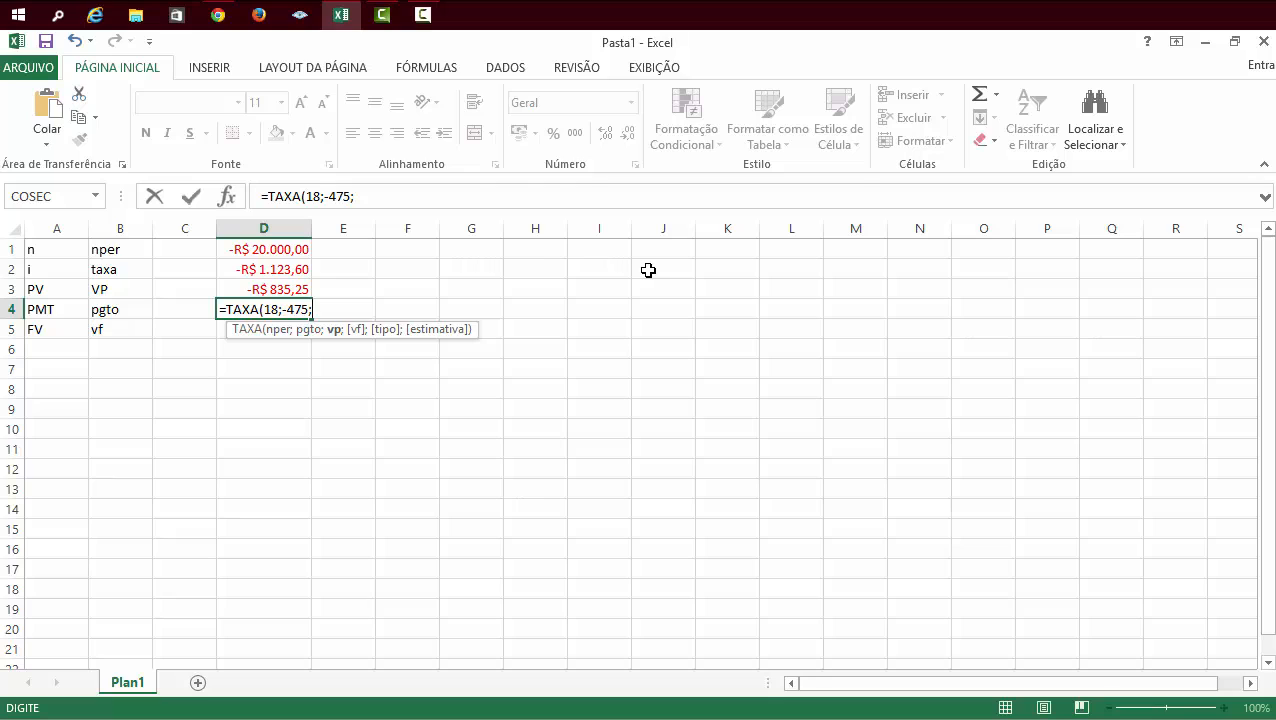
pyautogui.click(352, 196)
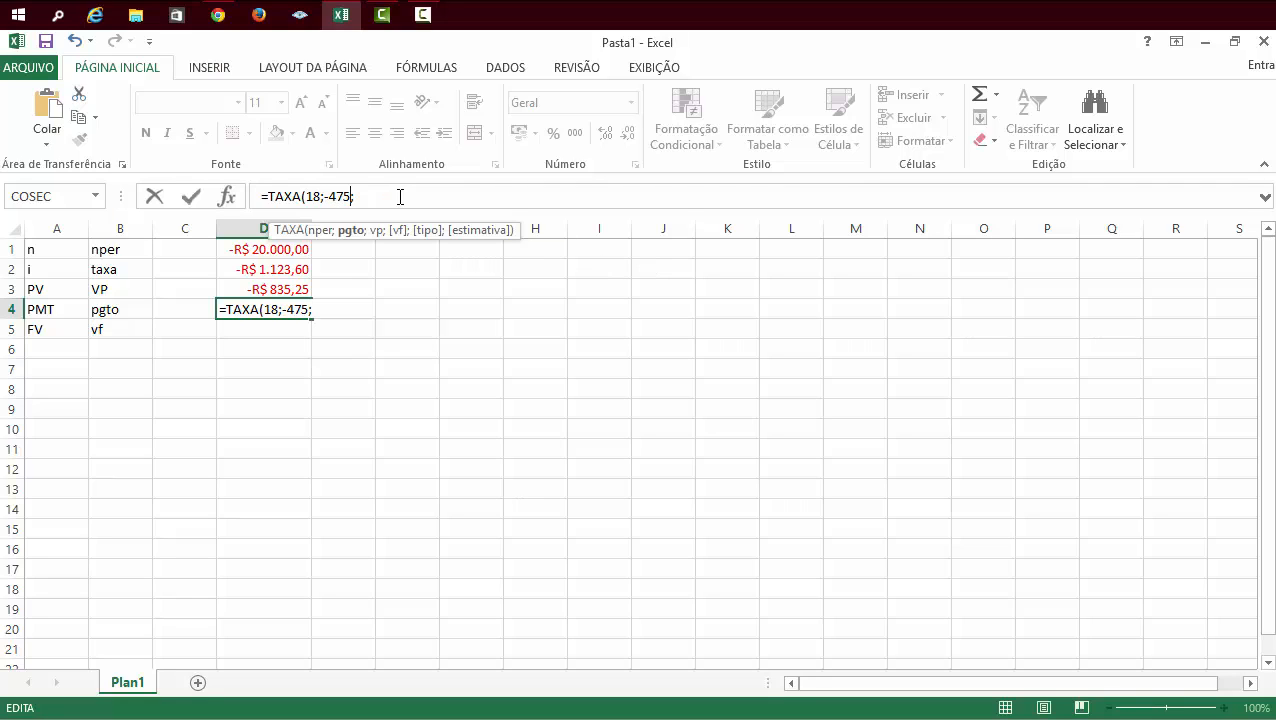
pyautogui.write(',34')
pyautogui.click(487, 199)
pyautogui.write('5000')
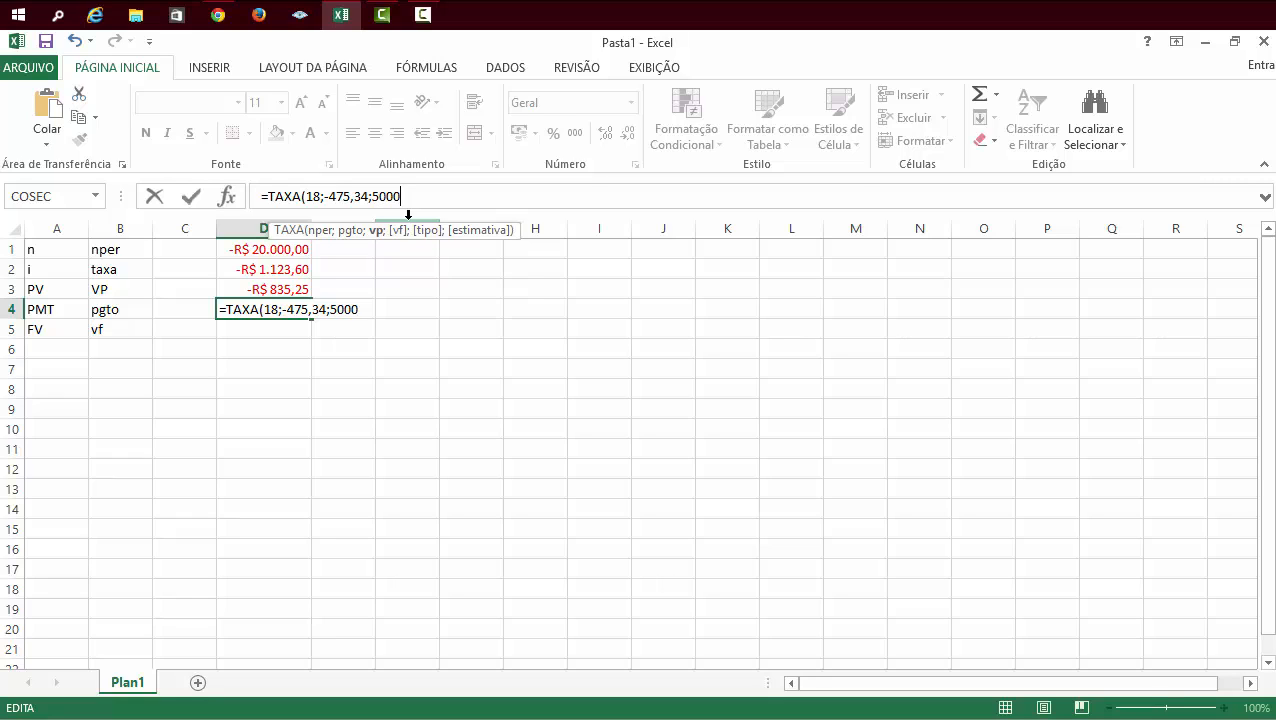
pyautogui.press('Return')
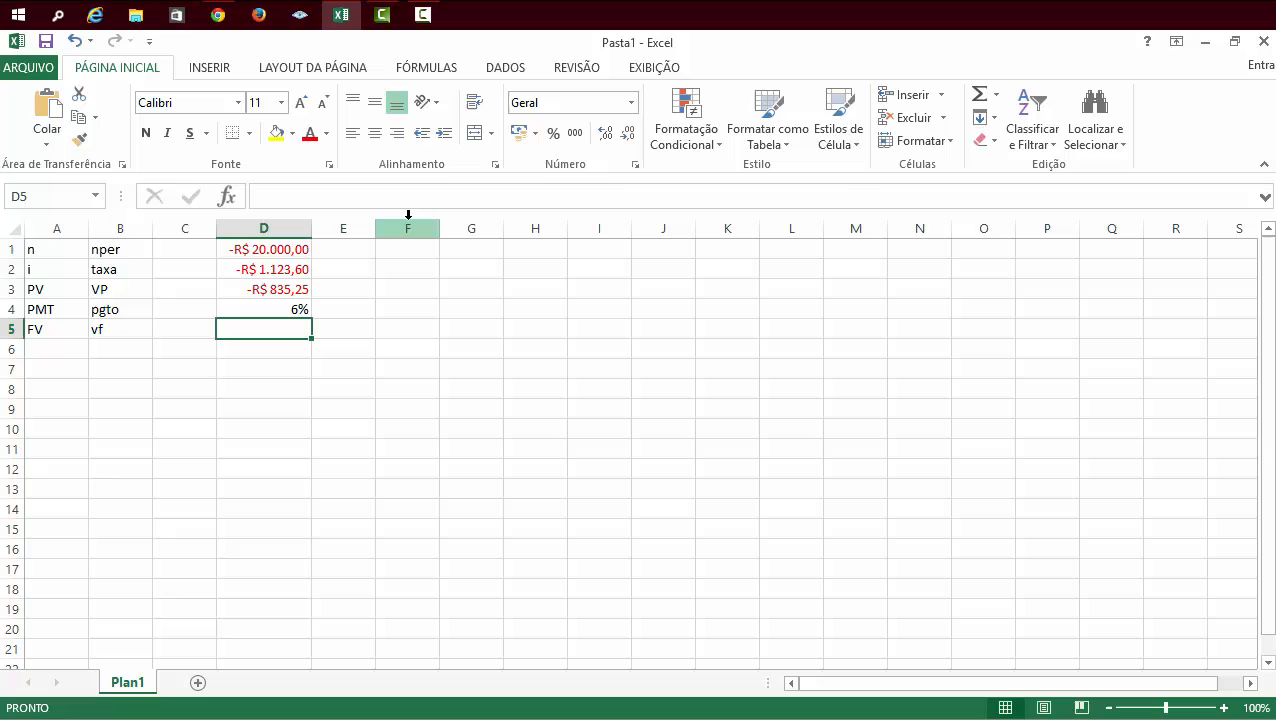
# Step: Examine the arguments of D4's TAXA formula in the cell, keeping the formula as it is
pyautogui.click(300, 310)
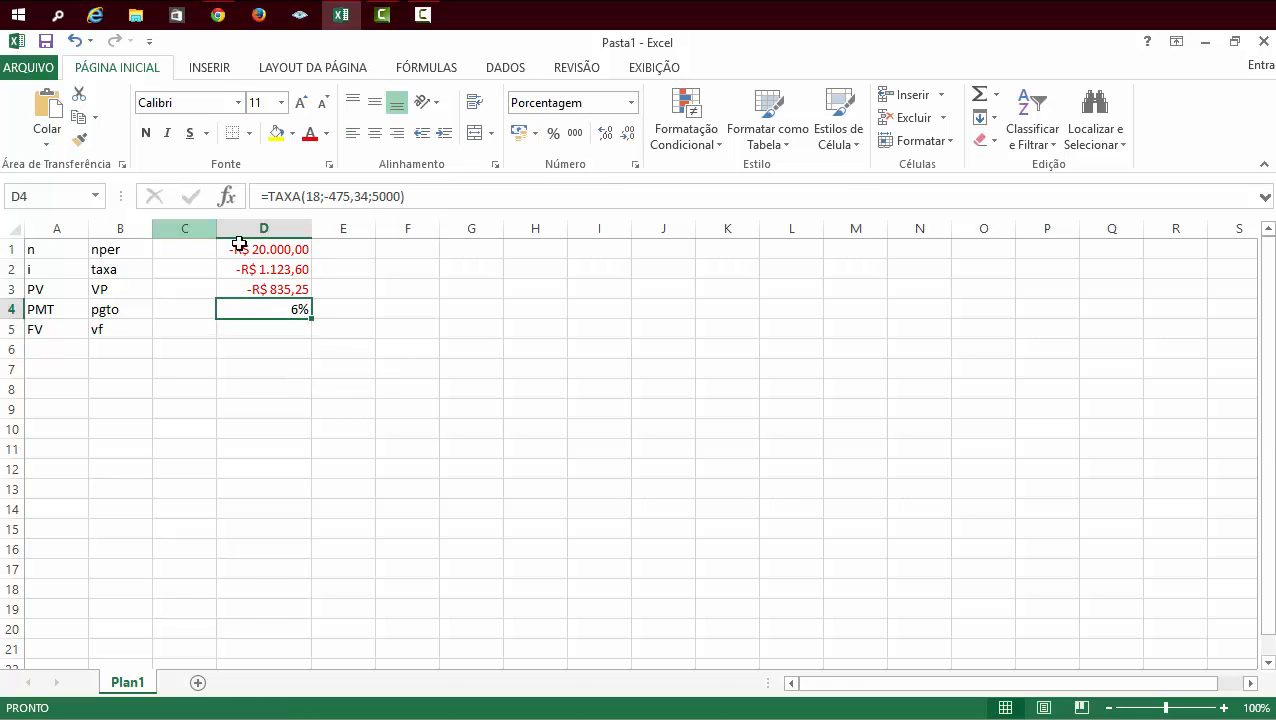
pyautogui.doubleClick(303, 303)
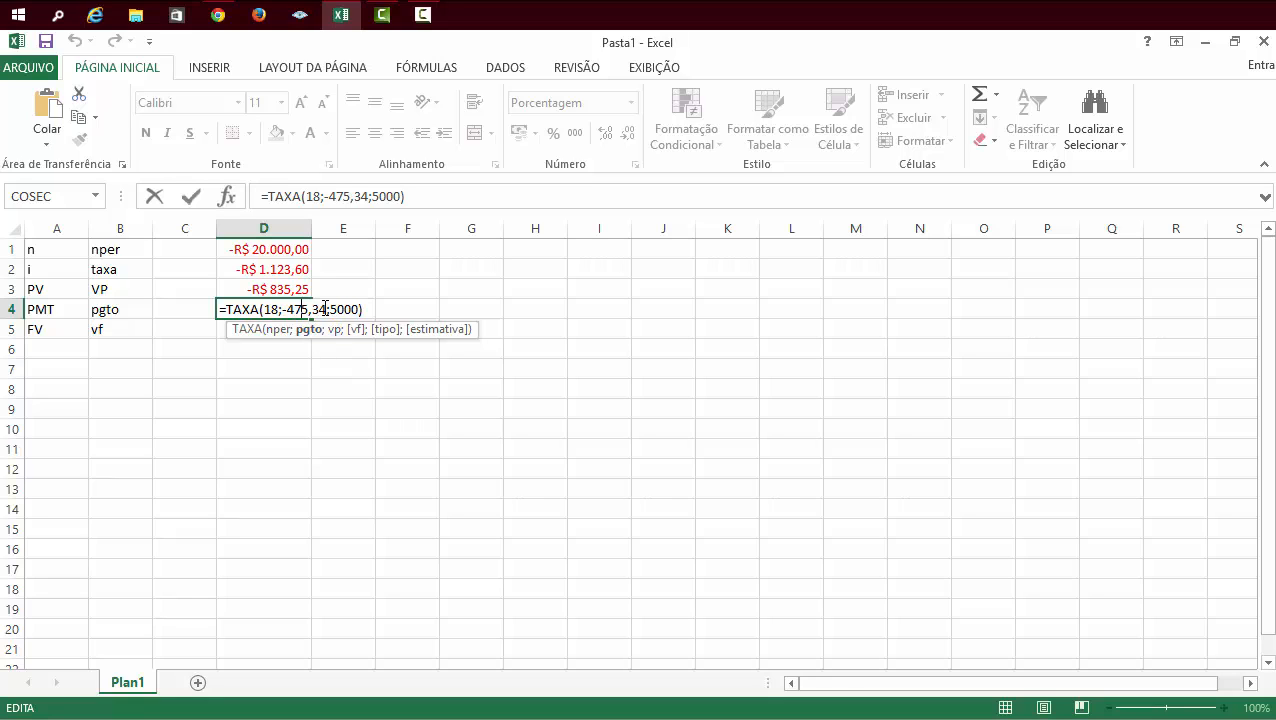
pyautogui.click(322, 308)
pyautogui.click(351, 310)
pyautogui.press('Return')
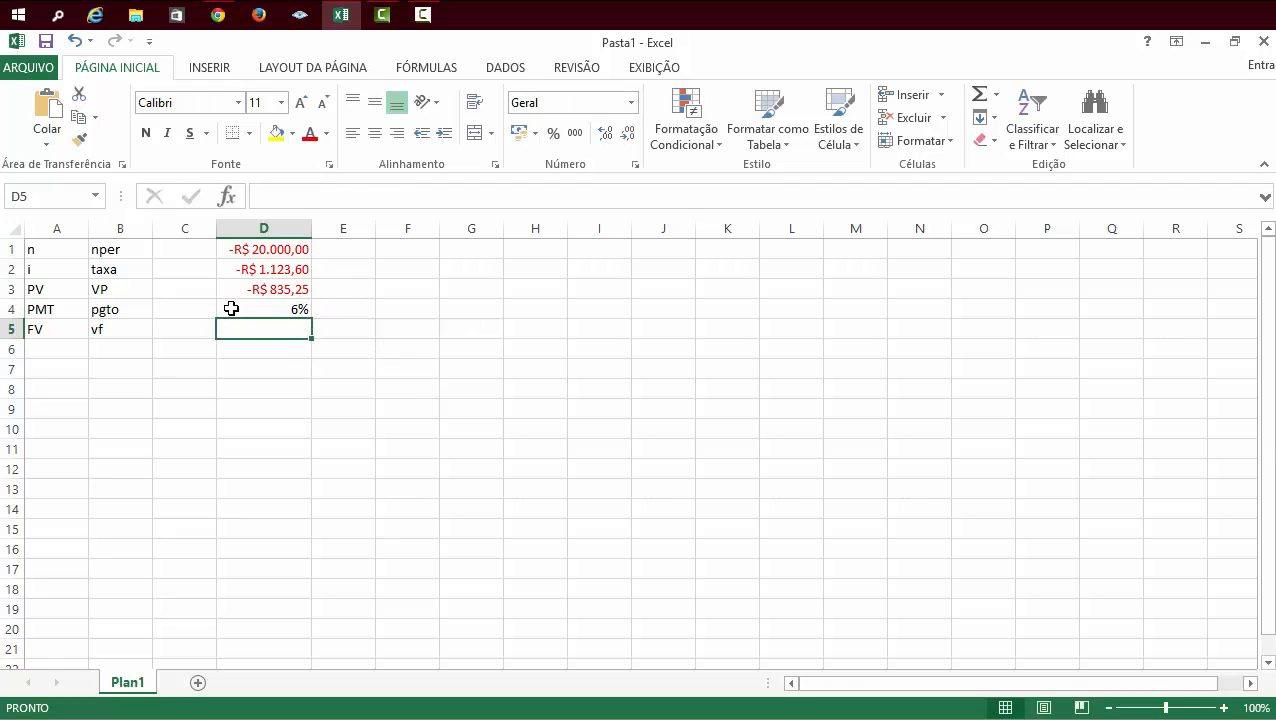
# Step: Calculate the number of periods in D5 with NPER, using a 4% rate, no payment, present value -100000 and future value 1000000
pyautogui.click(265, 310)
pyautogui.click(268, 334)
pyautogui.write('=')
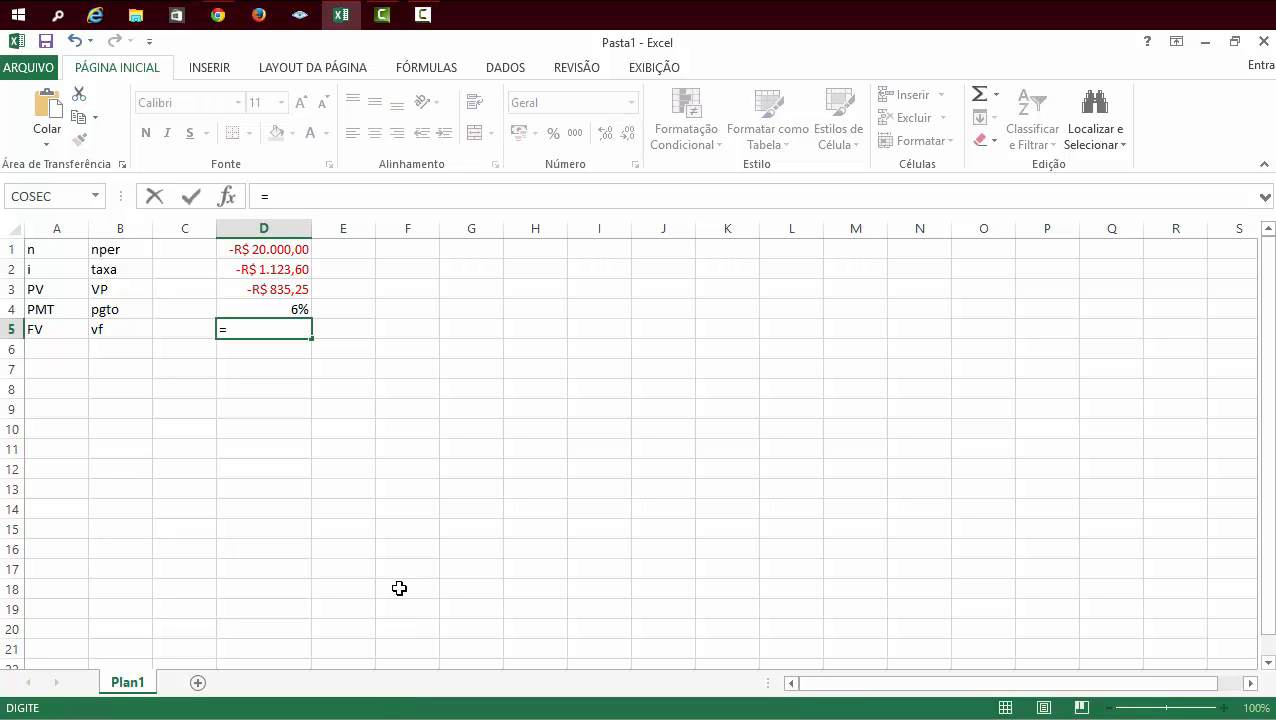
pyautogui.write('nper')
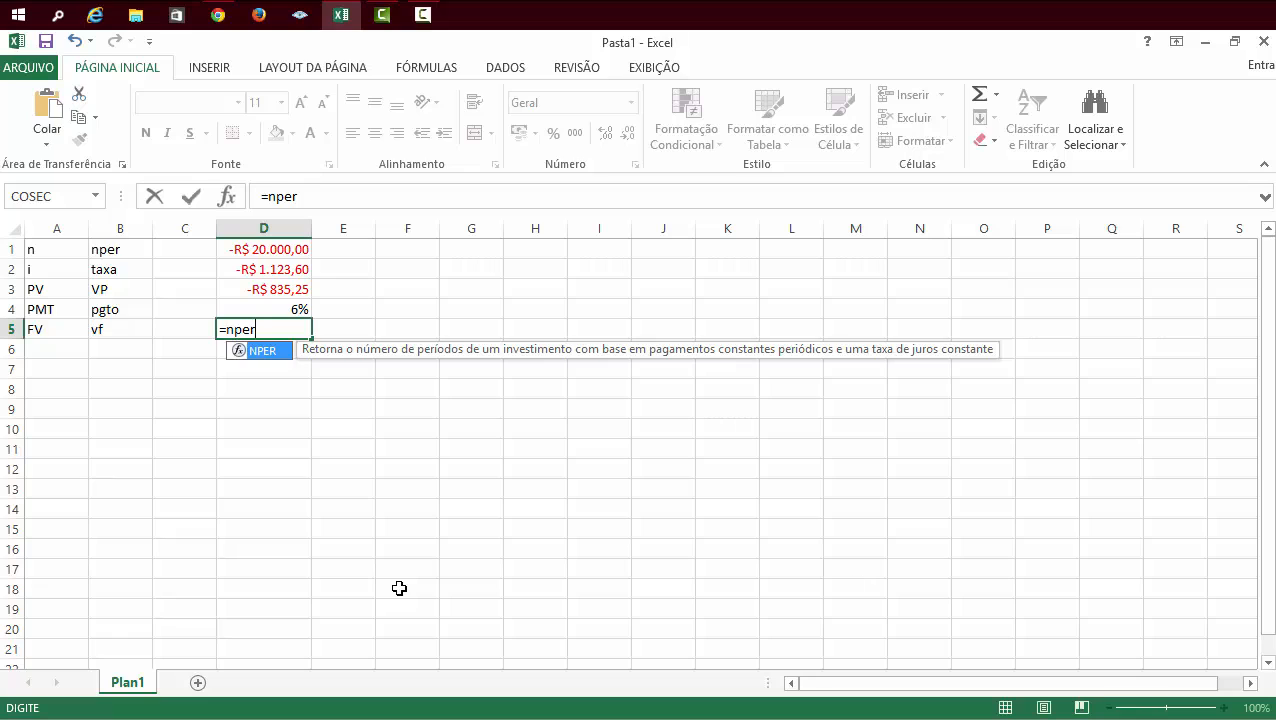
pyautogui.press('Tab')
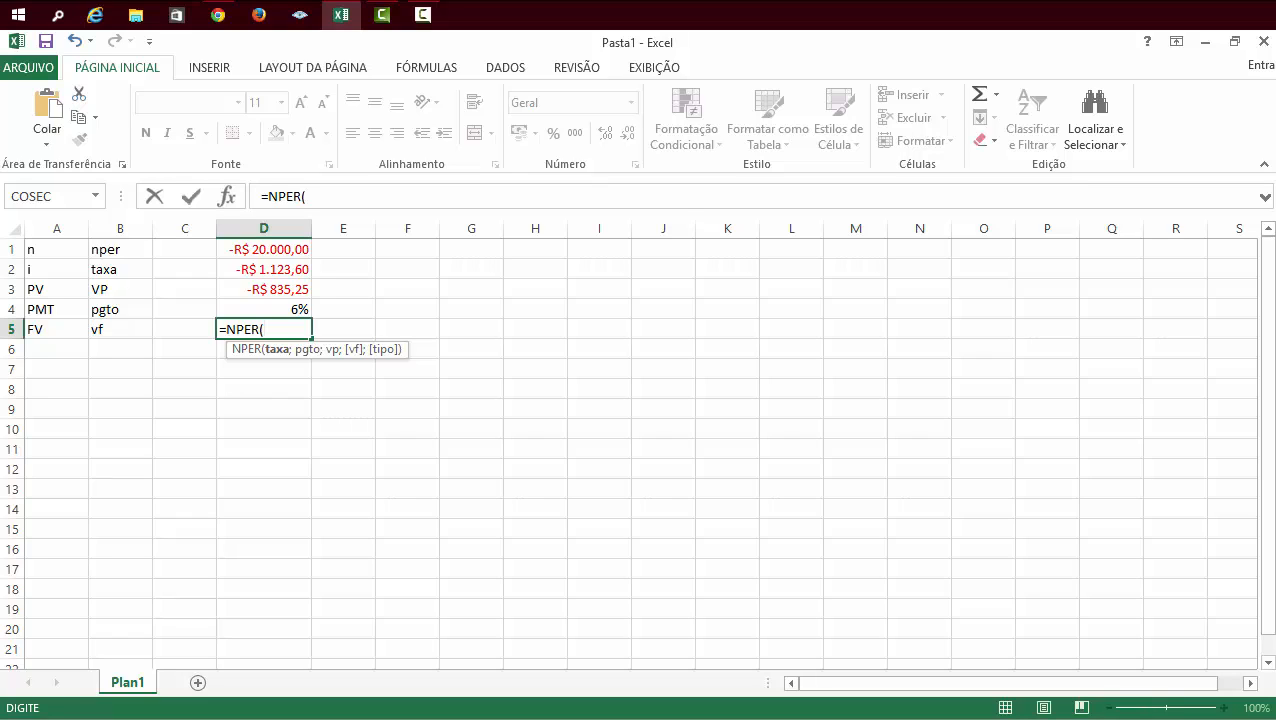
pyautogui.write('4%;')
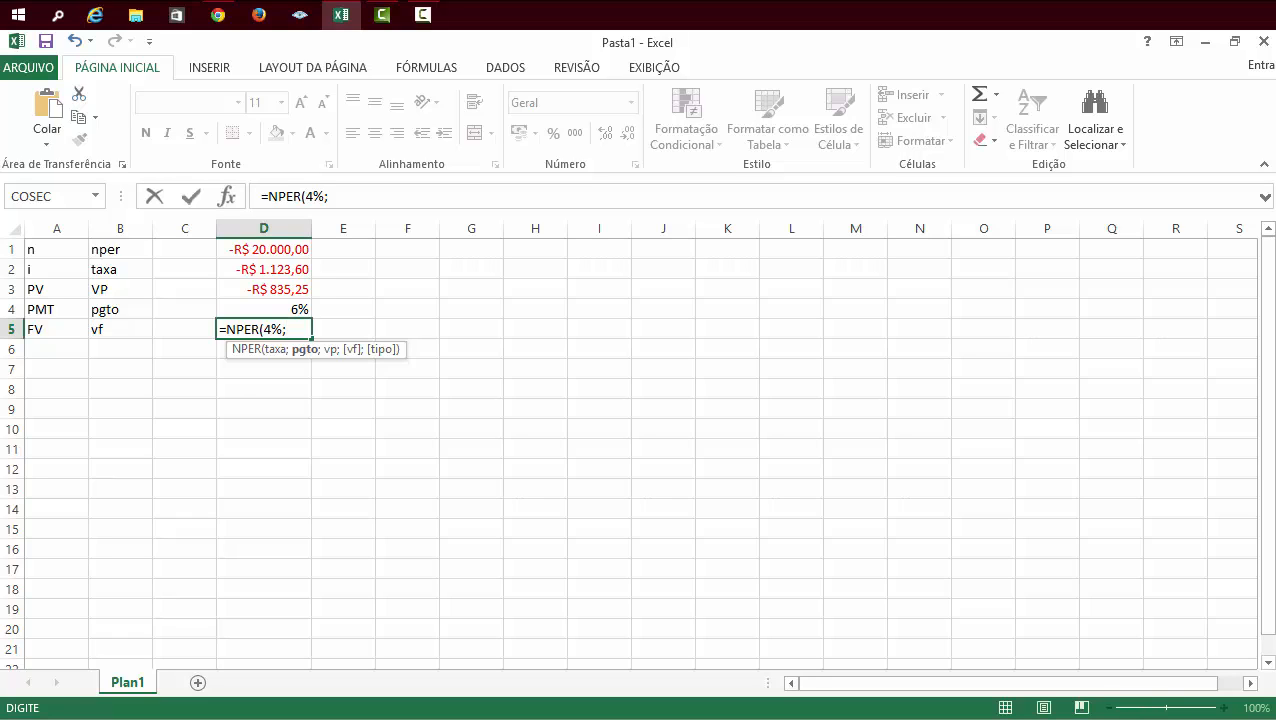
pyautogui.write(';')
pyautogui.write('-100000')
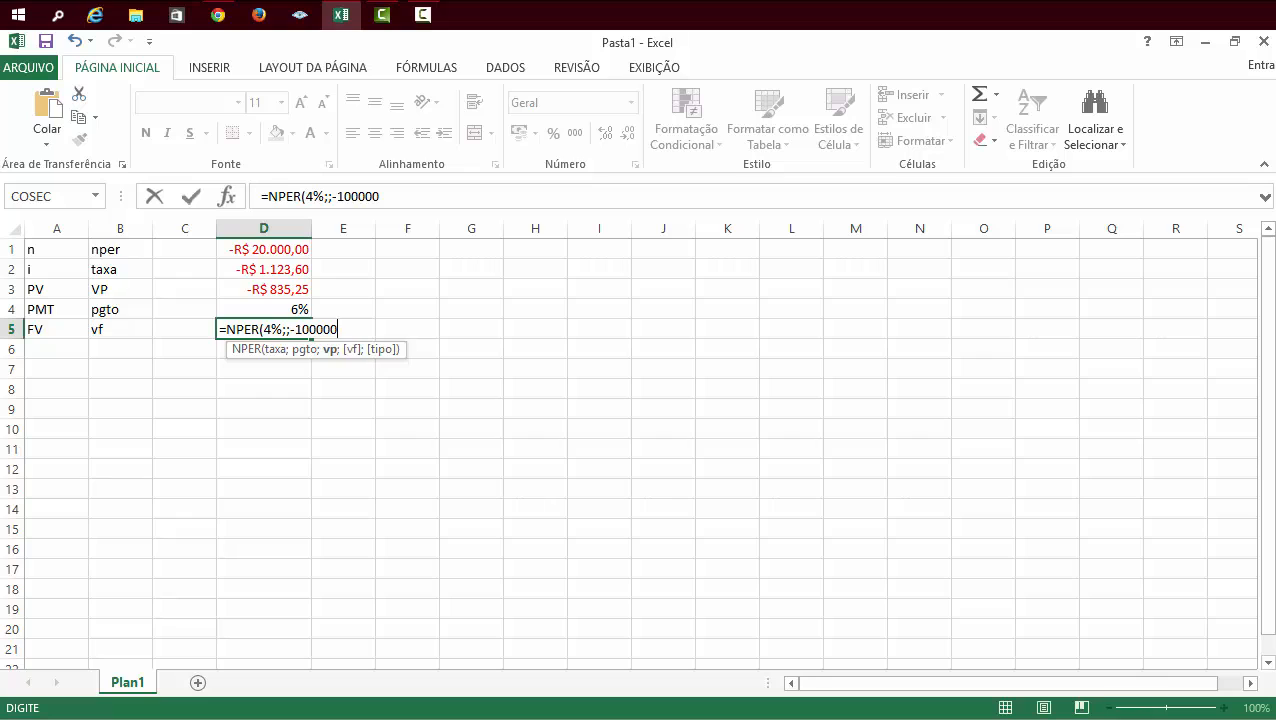
pyautogui.write(';1000000')
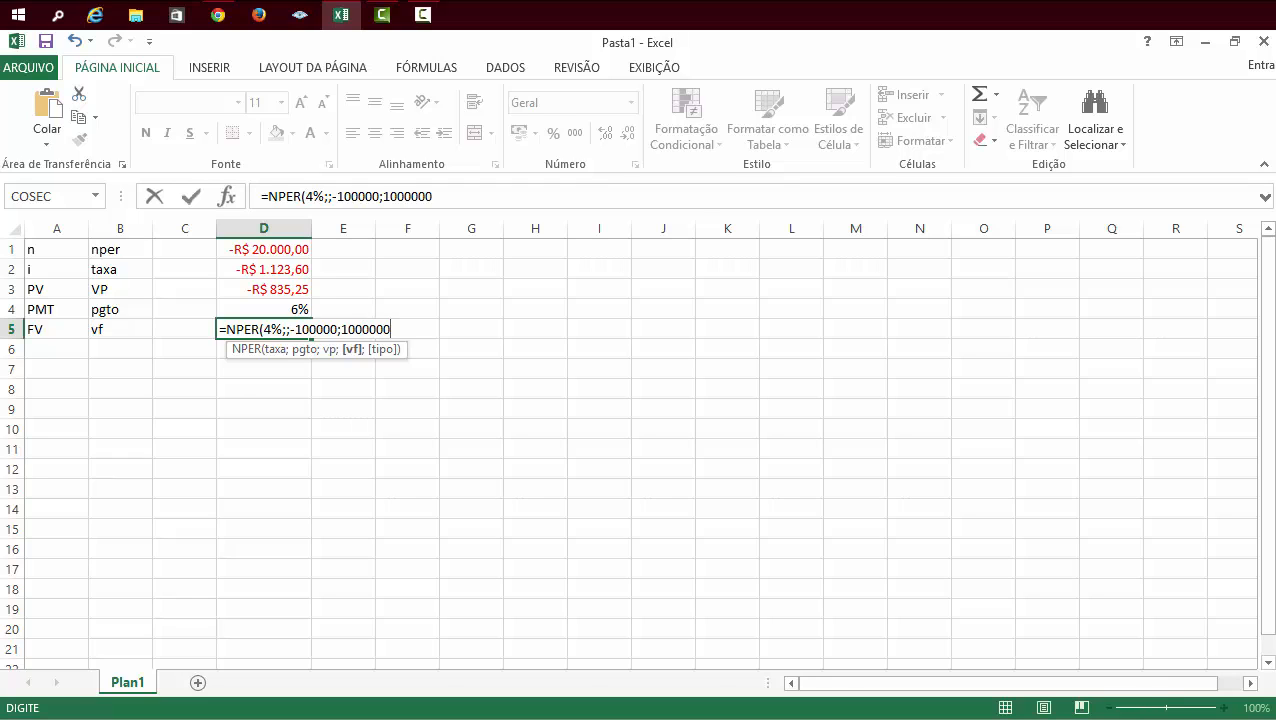
pyautogui.press('Return')
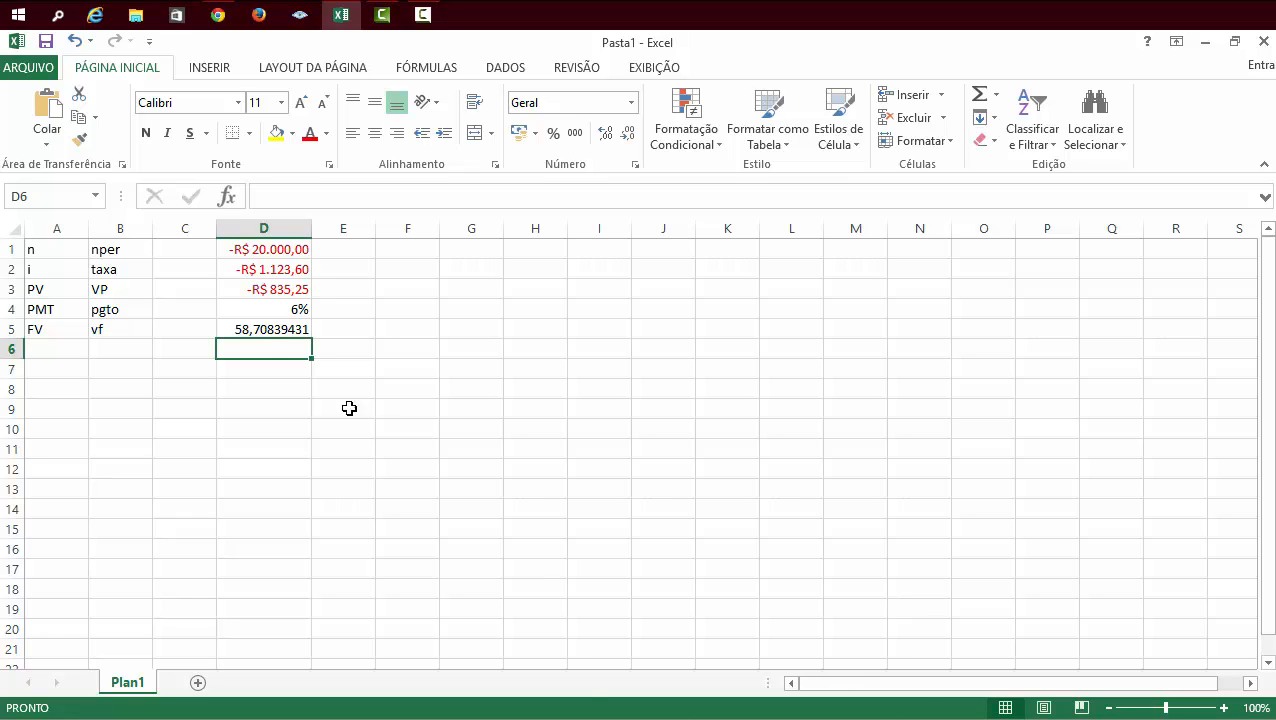
# Step: Review the NPER formula and its result in D5
pyautogui.click(274, 330)
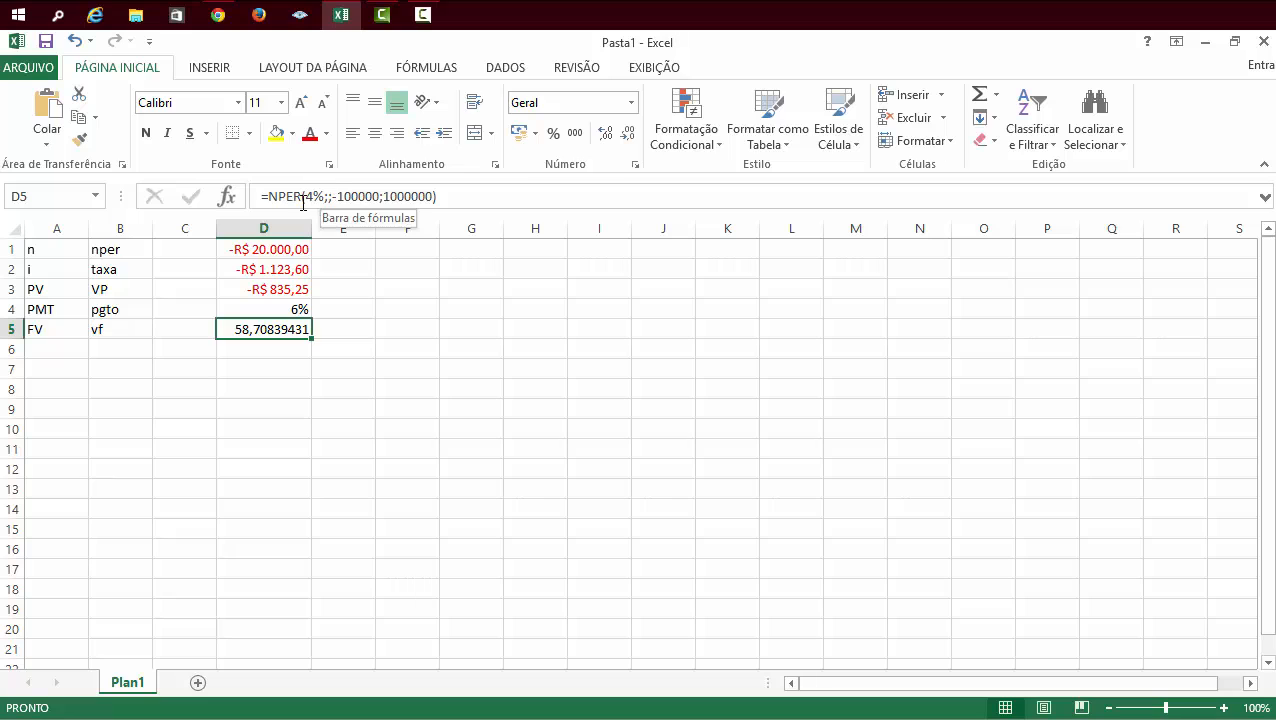
pyautogui.click(280, 348)
pyautogui.click(283, 328)
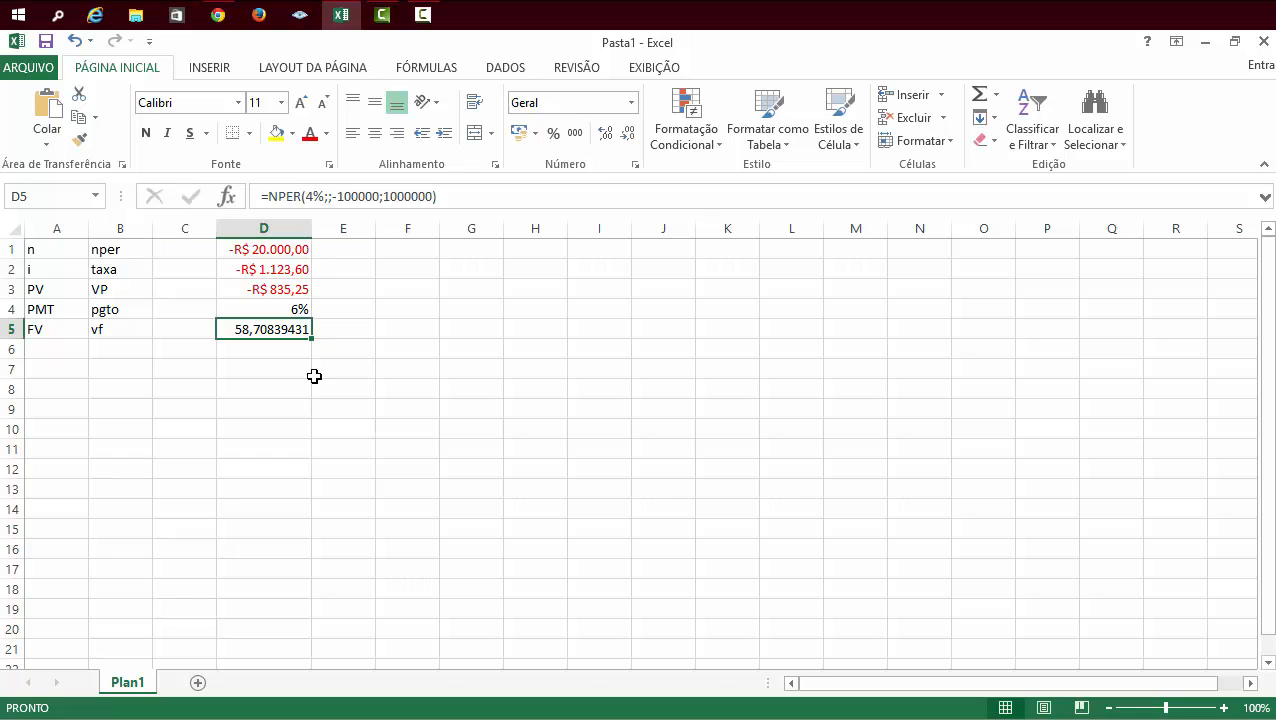
pyautogui.press('Down')
pyautogui.press('Down')
pyautogui.click(262, 347)
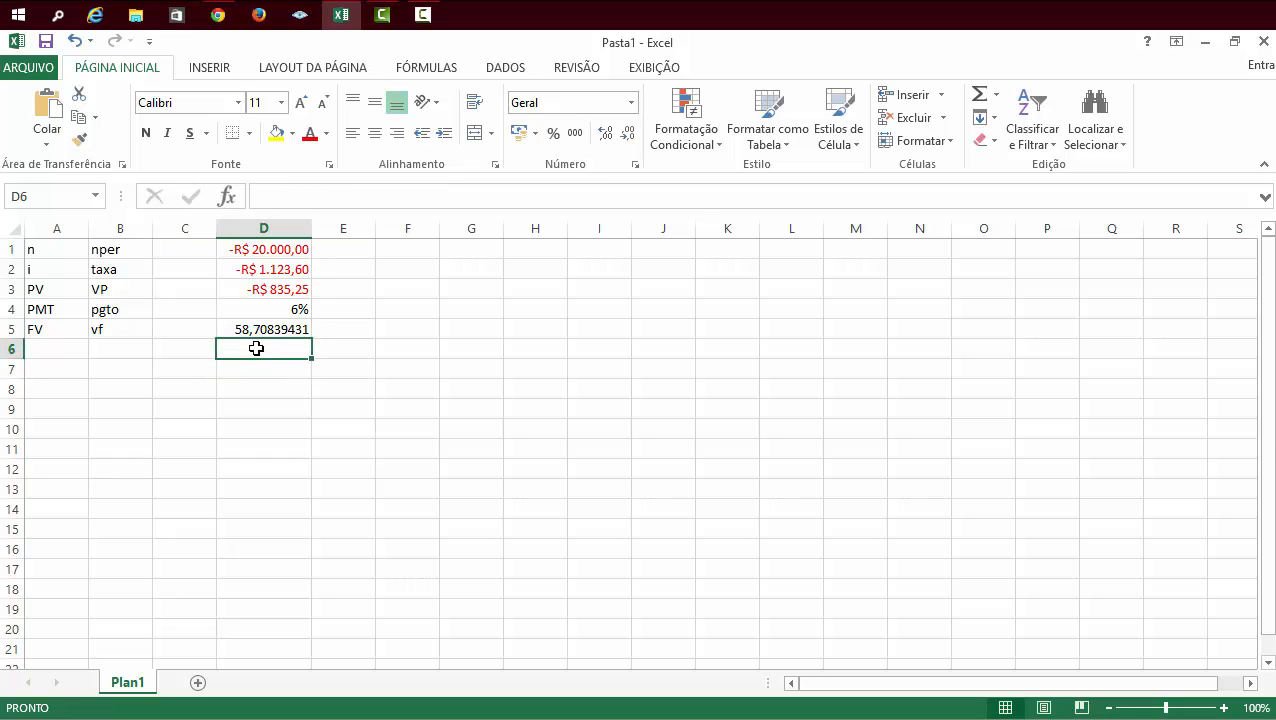
pyautogui.click(254, 322)
pyautogui.click(224, 349)
pyautogui.click(280, 385)
pyautogui.click(282, 352)
pyautogui.click(302, 391)
# Step: Calculate the number of periods in D6 with NPER, using a 4% rate, payment -10000, present value -100000 and future value 1000000
pyautogui.click(264, 346)
pyautogui.write('=')
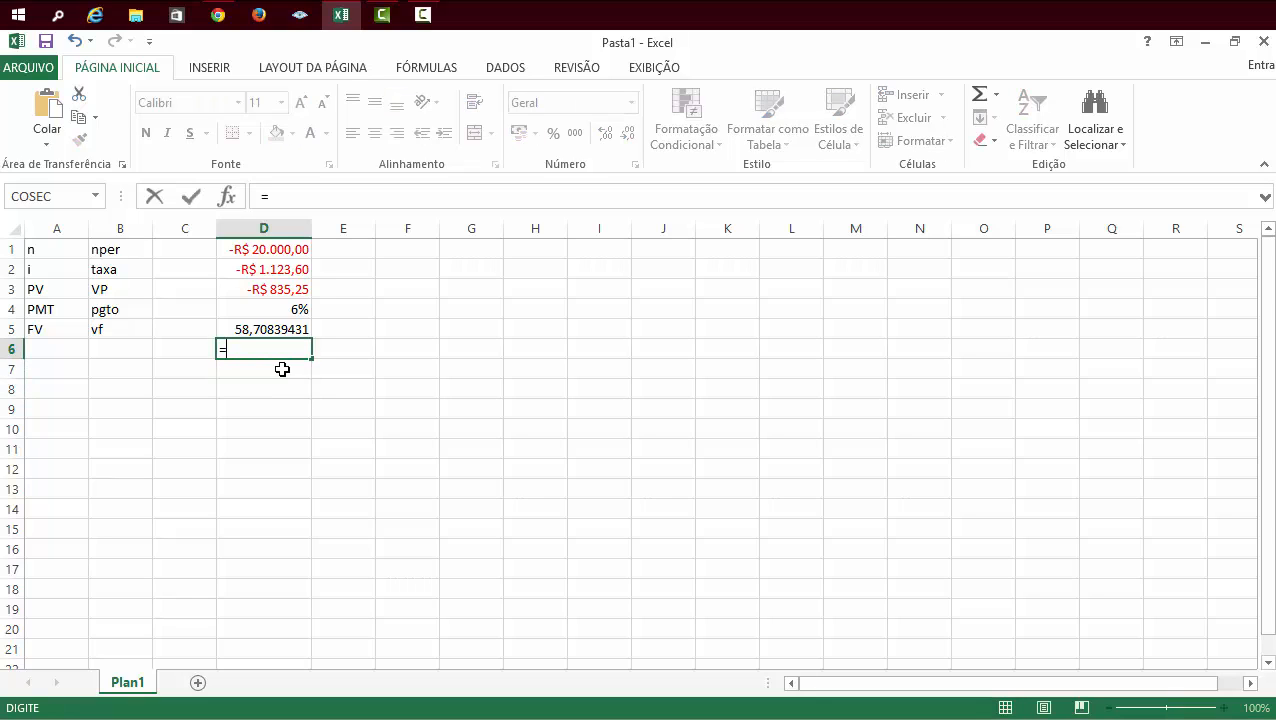
pyautogui.write('npe')
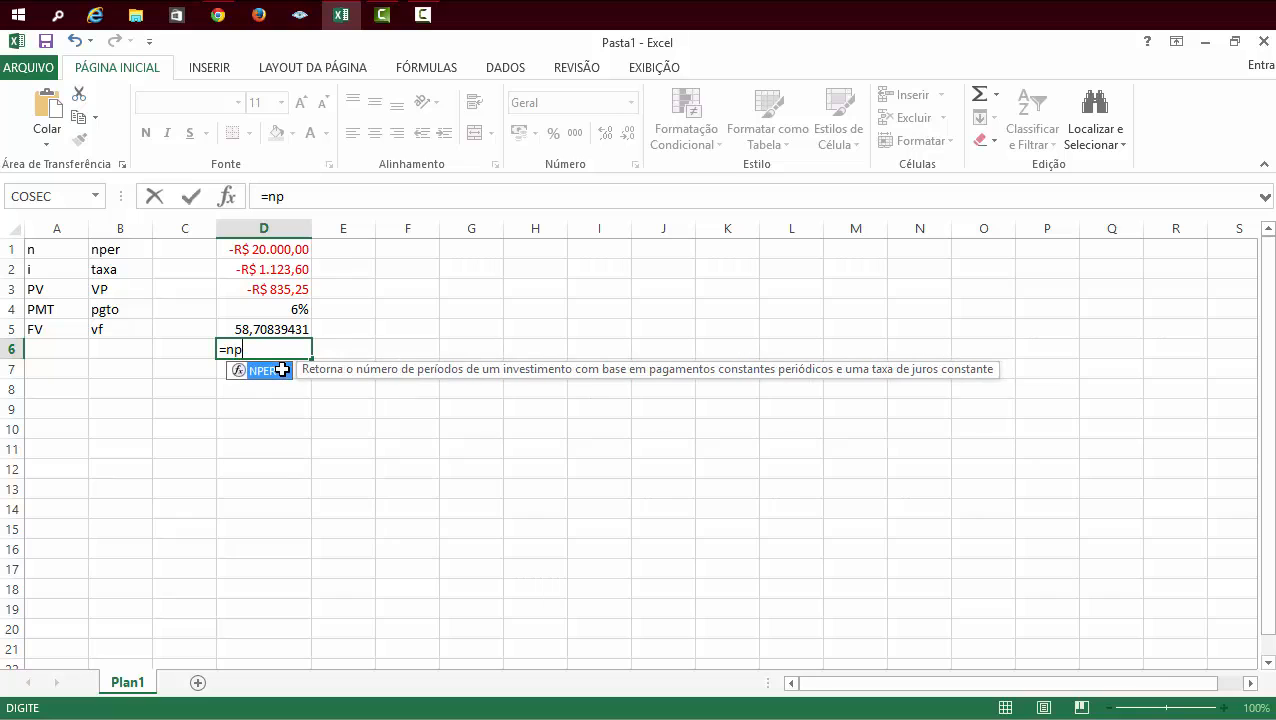
pyautogui.doubleClick(282, 370)
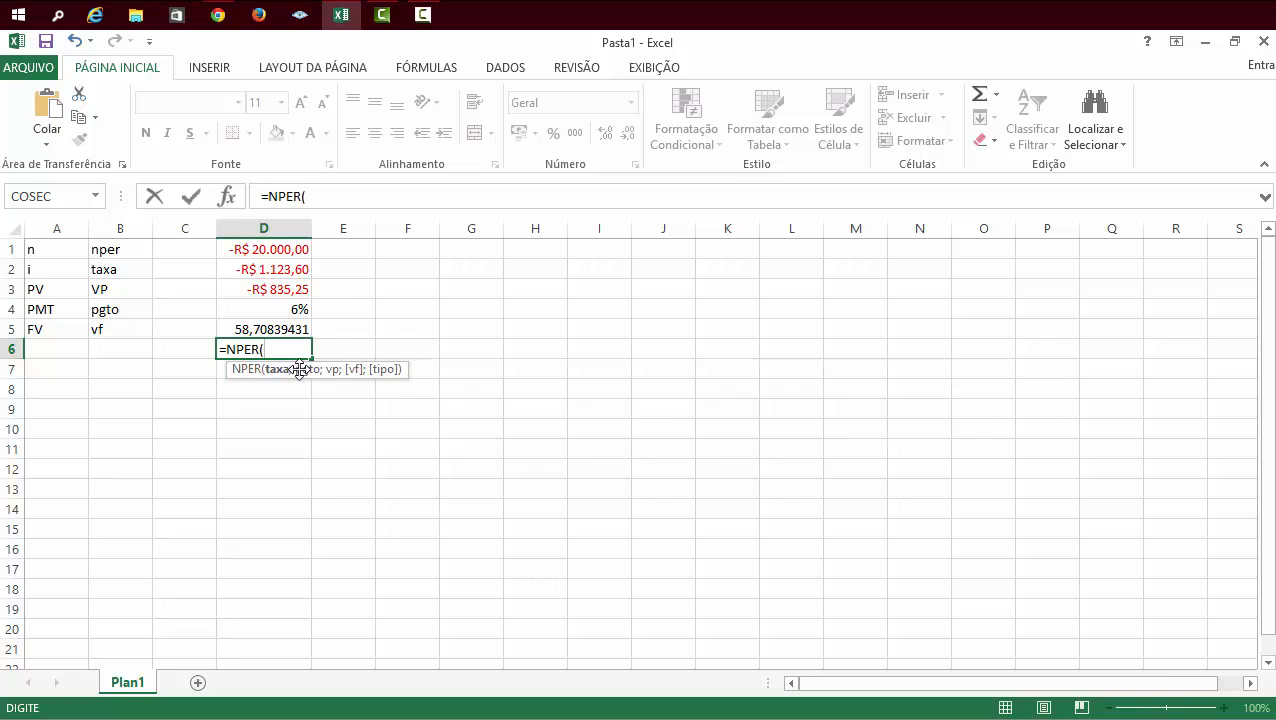
pyautogui.write('4%')
pyautogui.write(';')
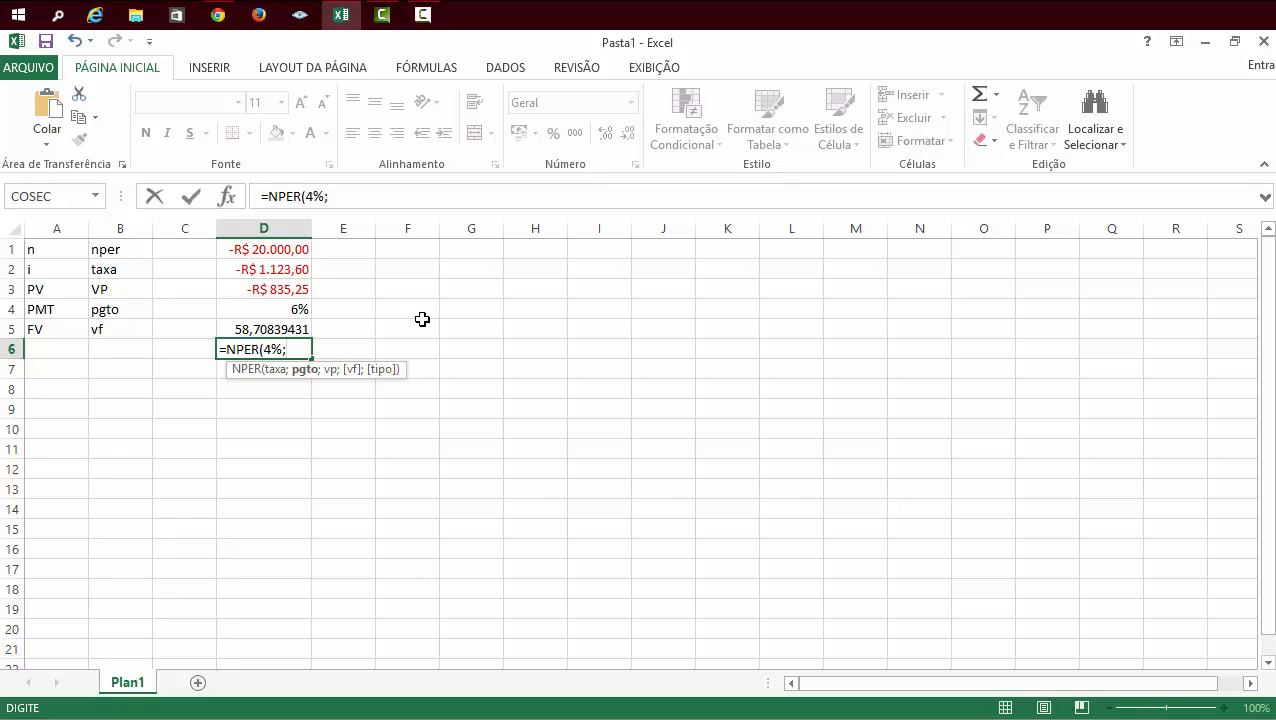
pyautogui.write('-10000;')
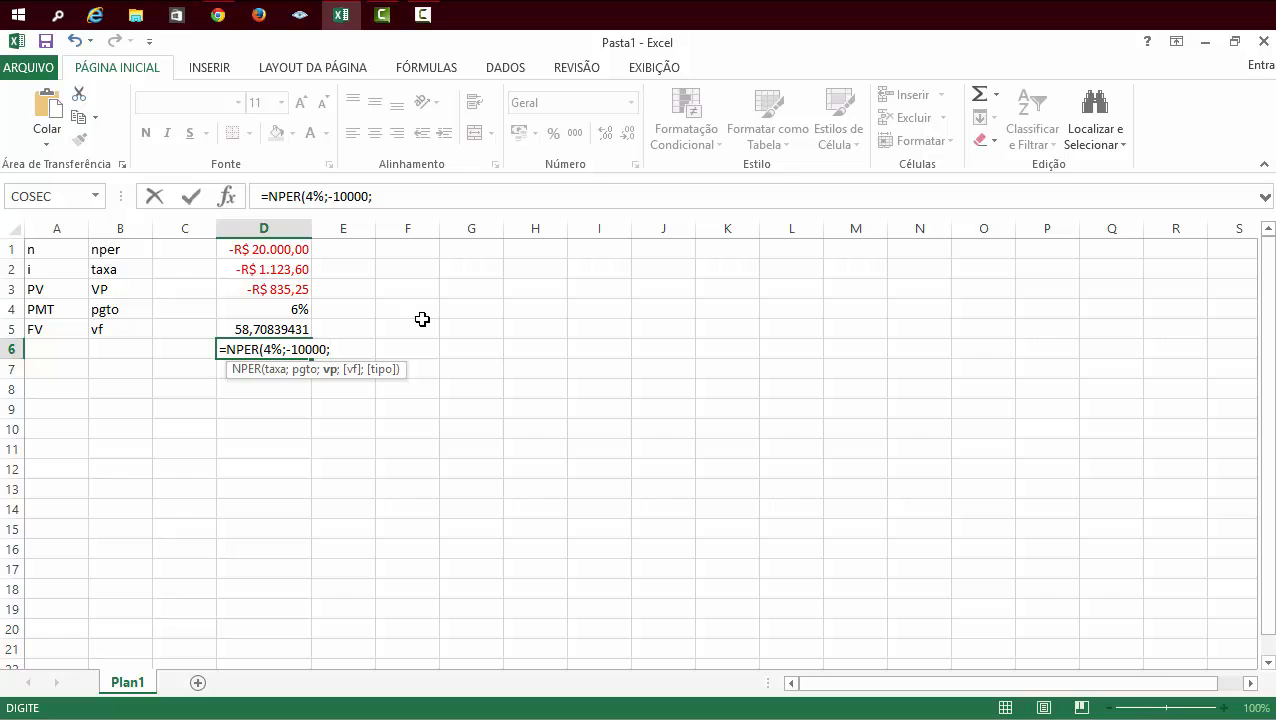
pyautogui.write('-100000;')
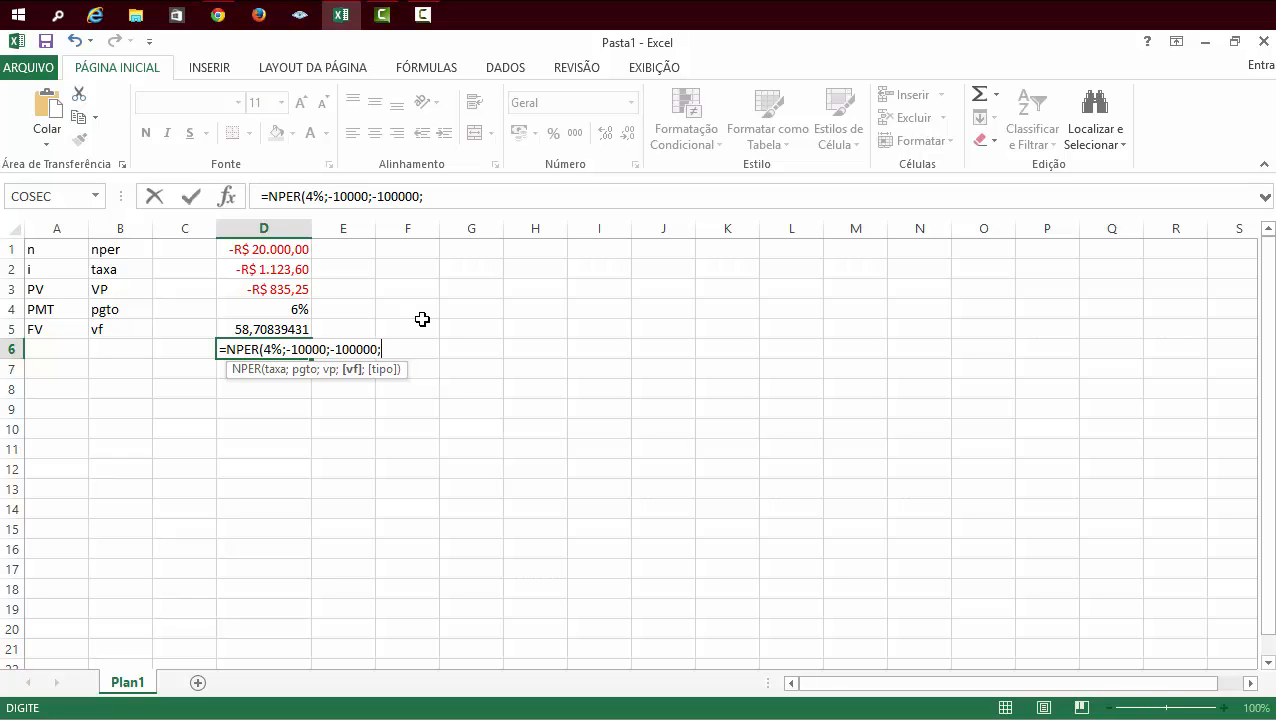
pyautogui.write('1000000')
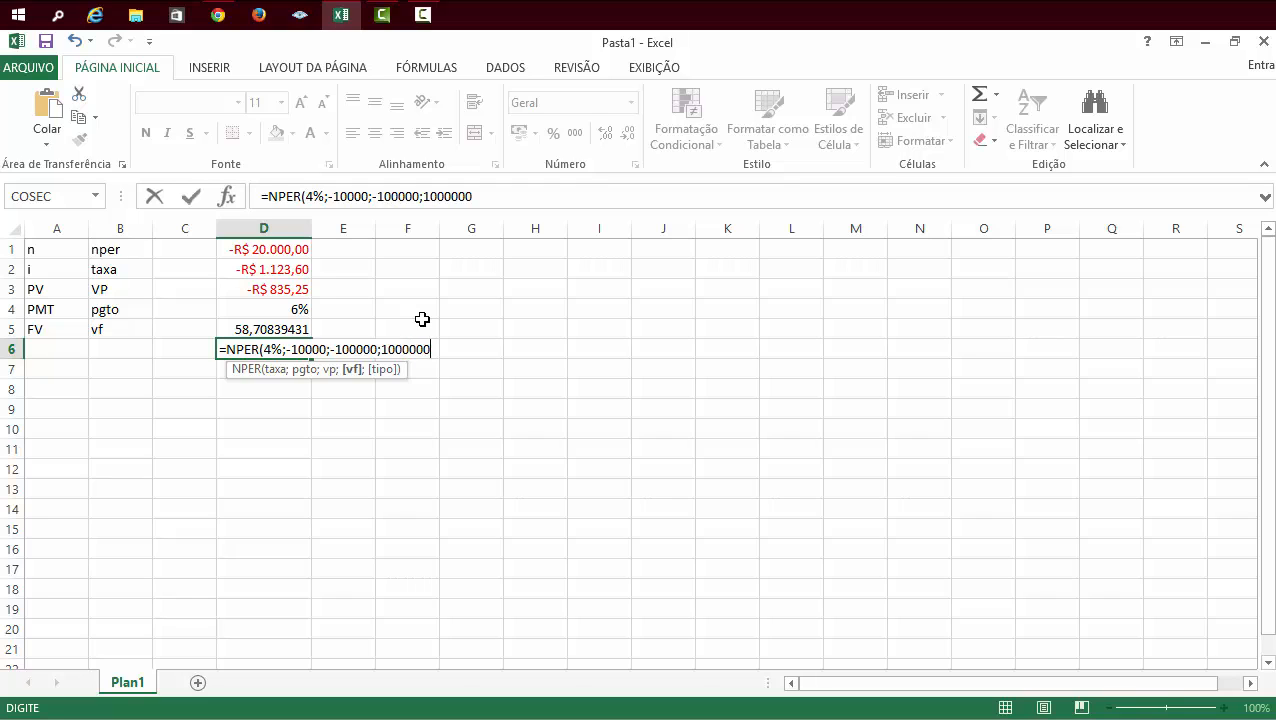
pyautogui.press('Return')
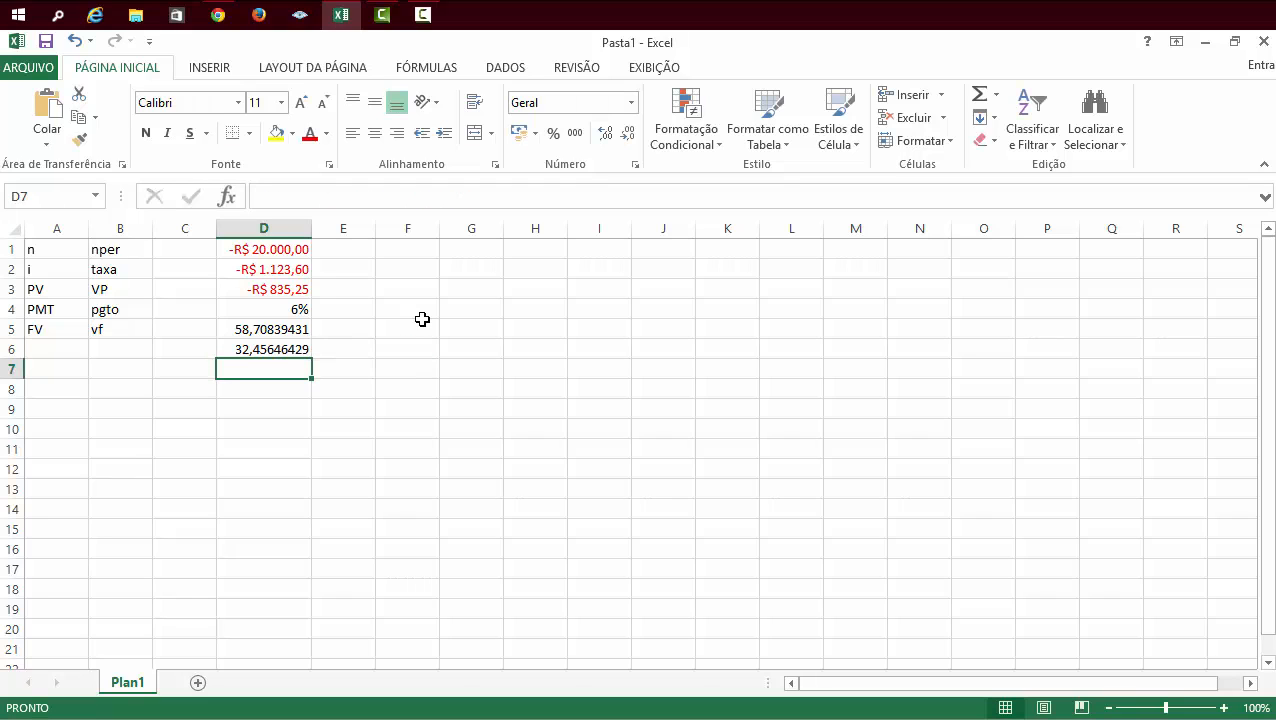
# Step: Compare the NPER formulas and results in D5 and D6
pyautogui.click(273, 330)
pyautogui.click(282, 347)
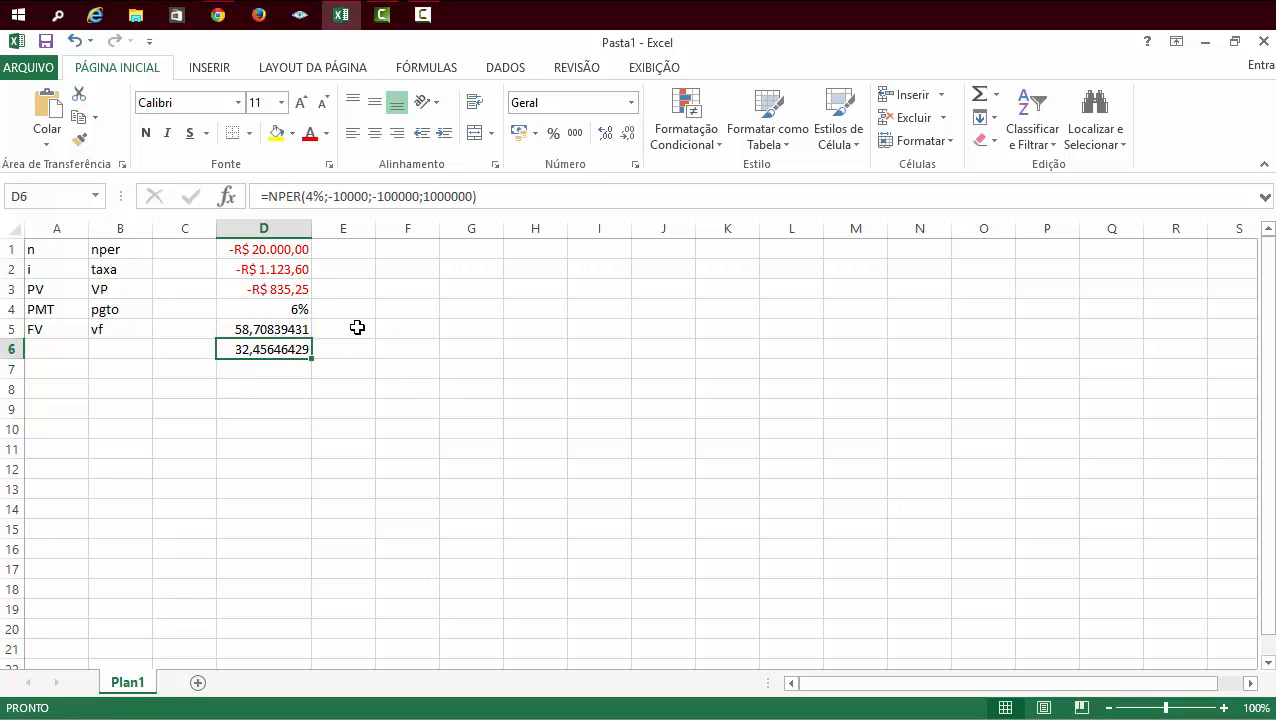
pyautogui.click(262, 330)
pyautogui.click(256, 347)
# Step: Round the number of periods from D5 up to zero decimal digits in E5 with ARREDONDAR.PARA.CIMA
pyautogui.click(345, 327)
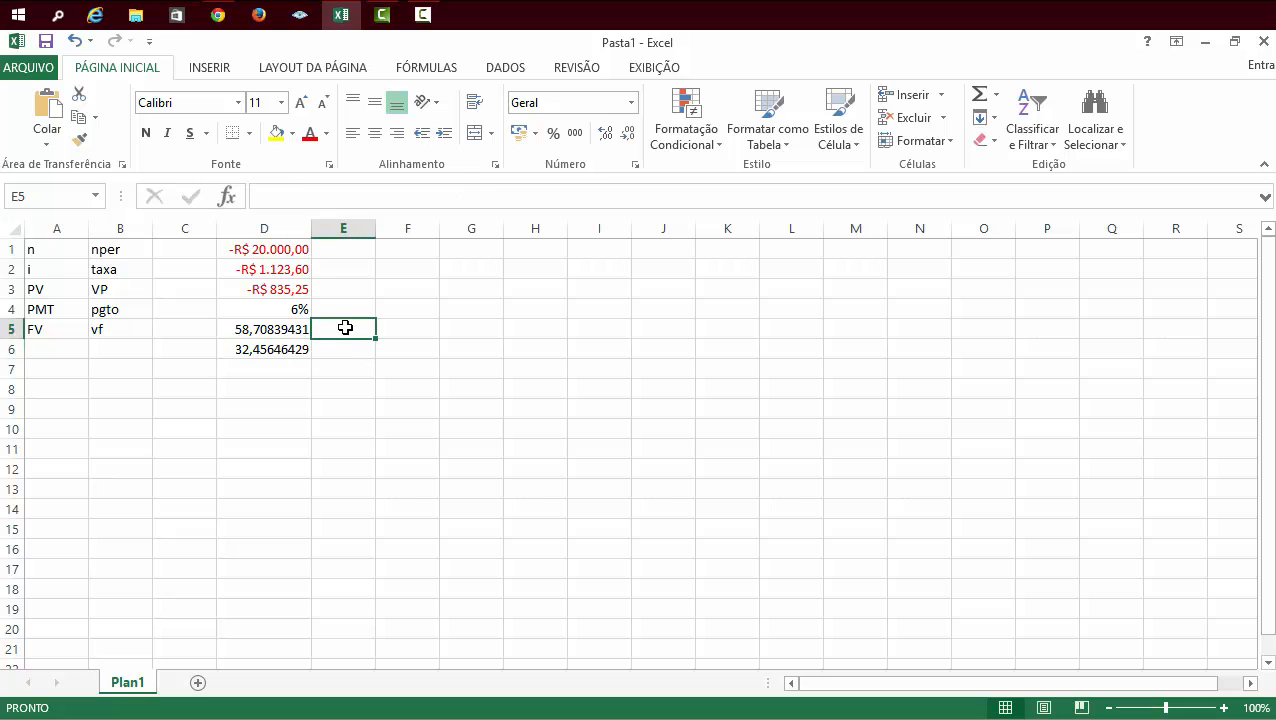
pyautogui.write('=')
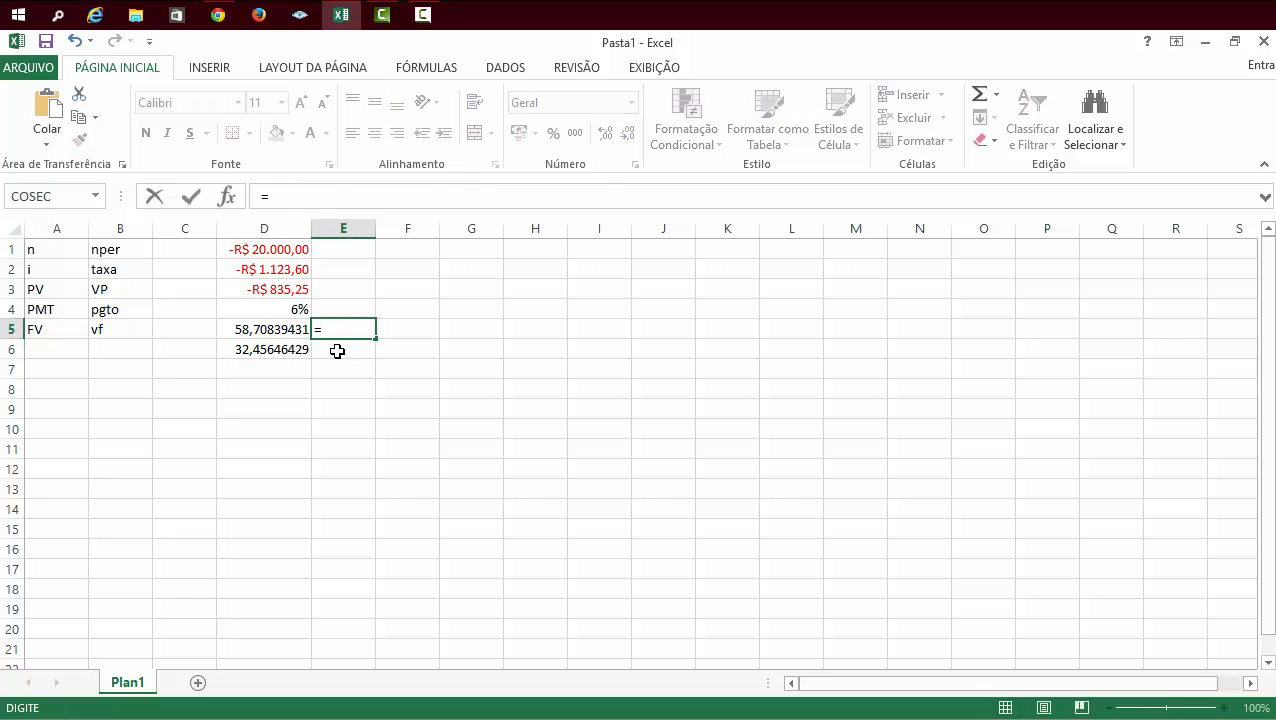
pyautogui.write('are')
pyautogui.press('BackSpace')
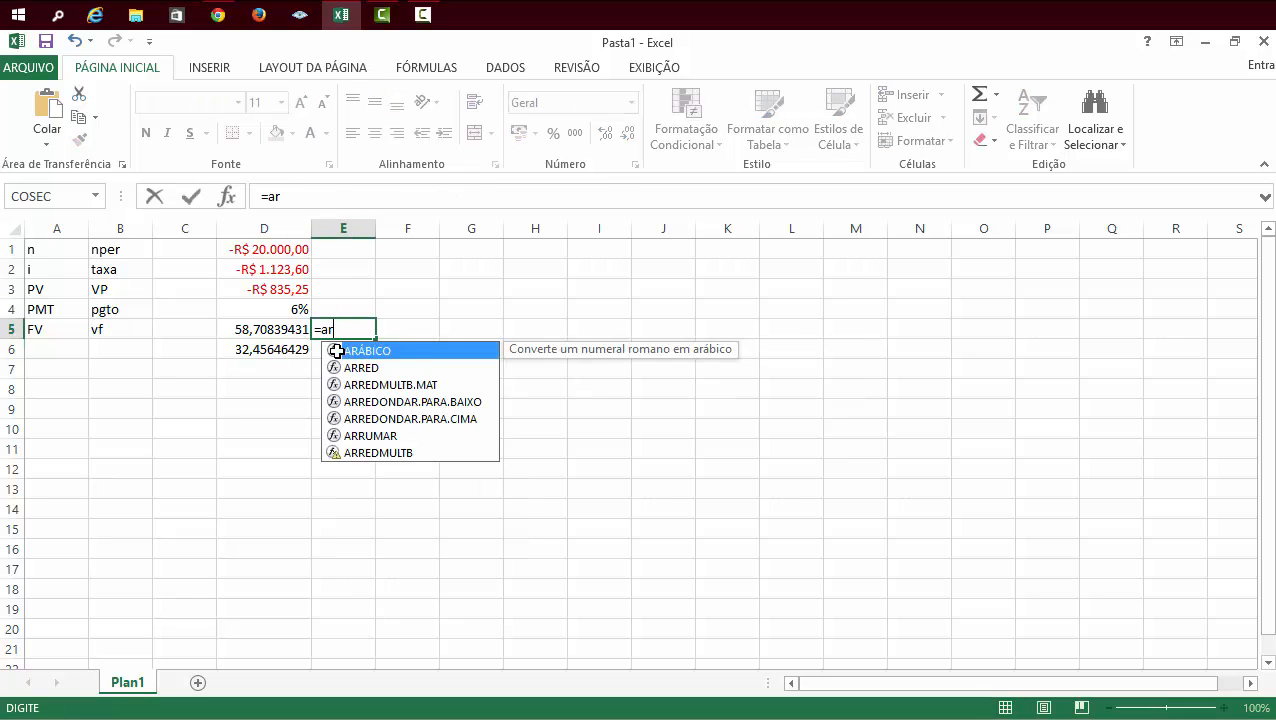
pyautogui.write('r')
pyautogui.press('Down')
pyautogui.press('Down')
pyautogui.press('Down')
pyautogui.press('Tab')
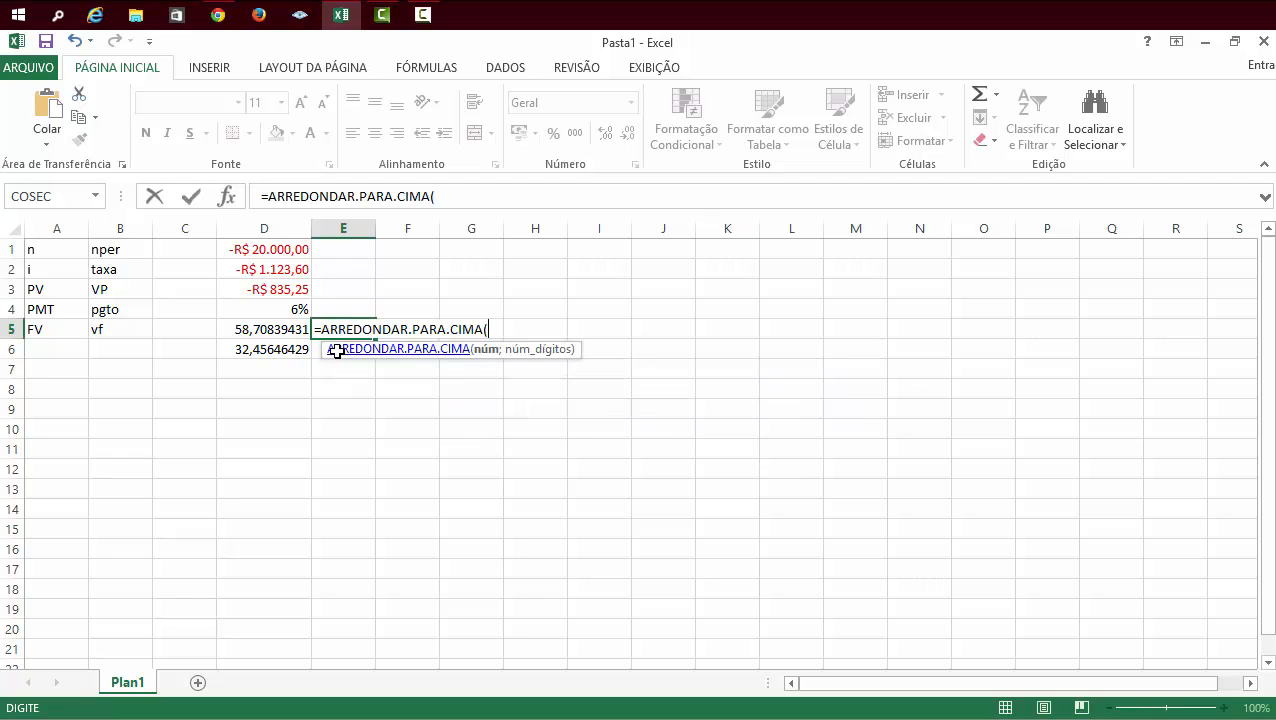
pyautogui.click(285, 328)
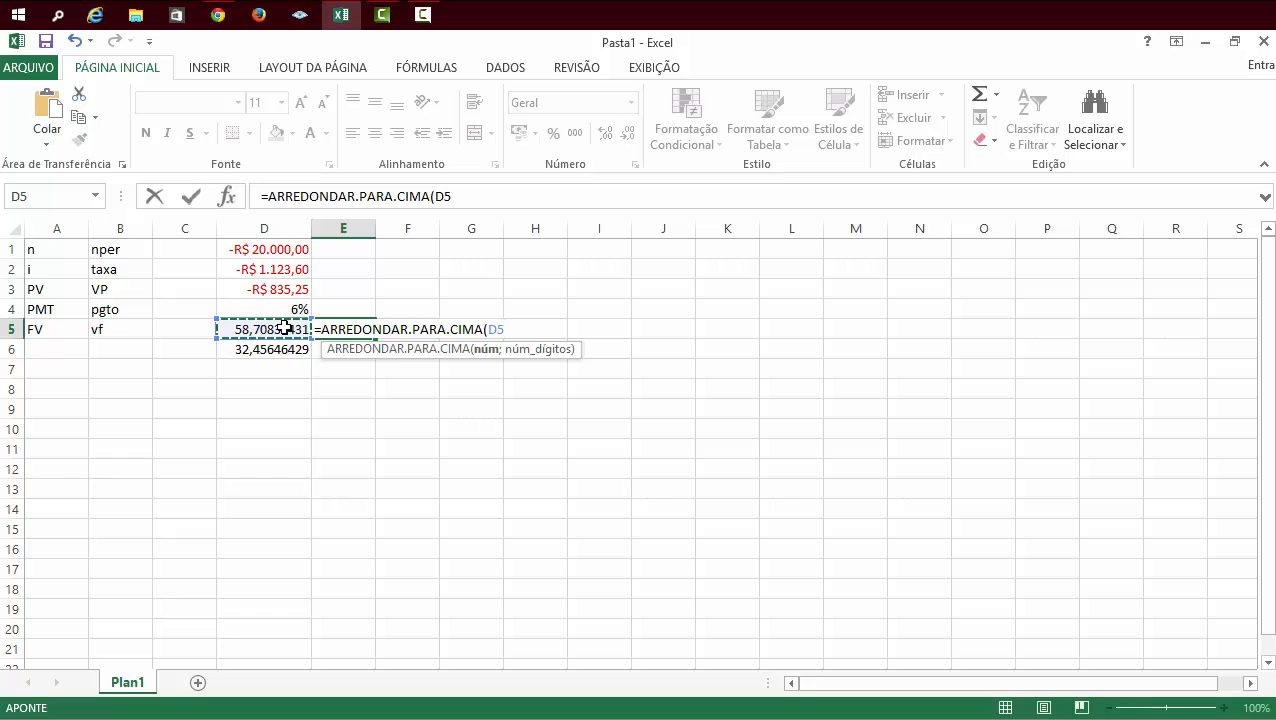
pyautogui.write(';0')
pyautogui.press('Return')
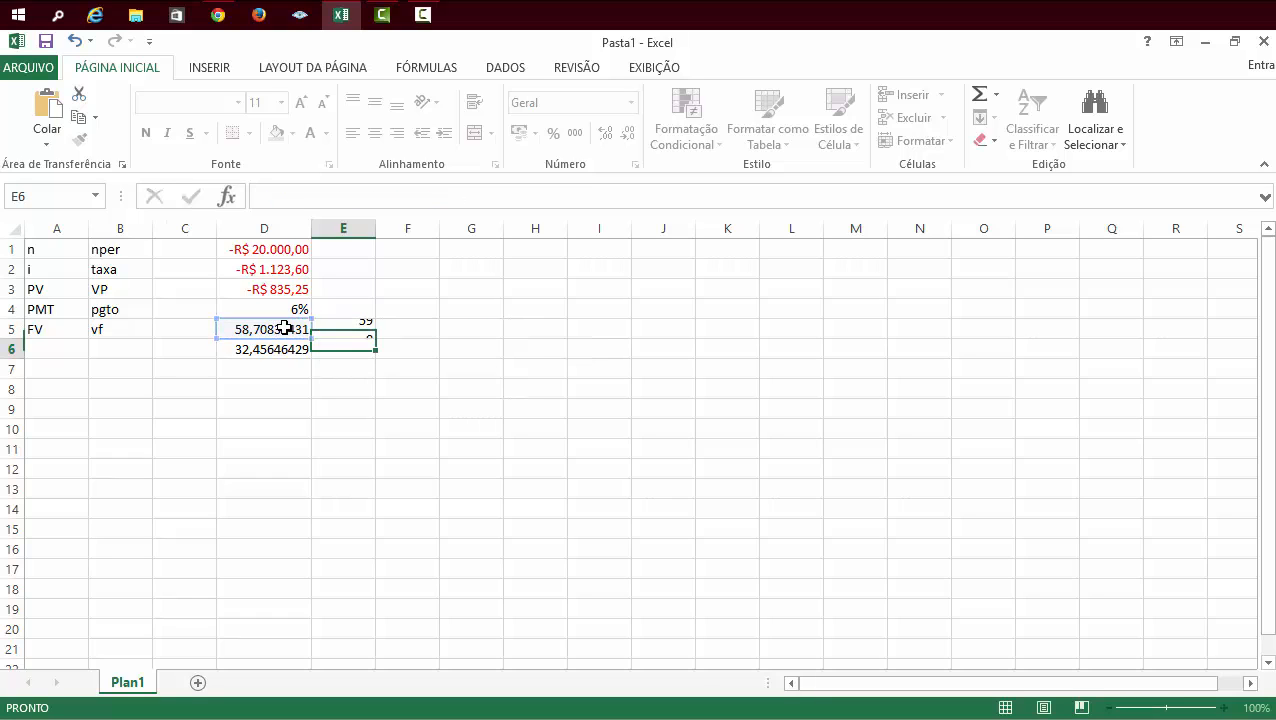
# Step: Fill the rounding formula from E5 down to E6 to round up the second number of periods
pyautogui.click(358, 331)
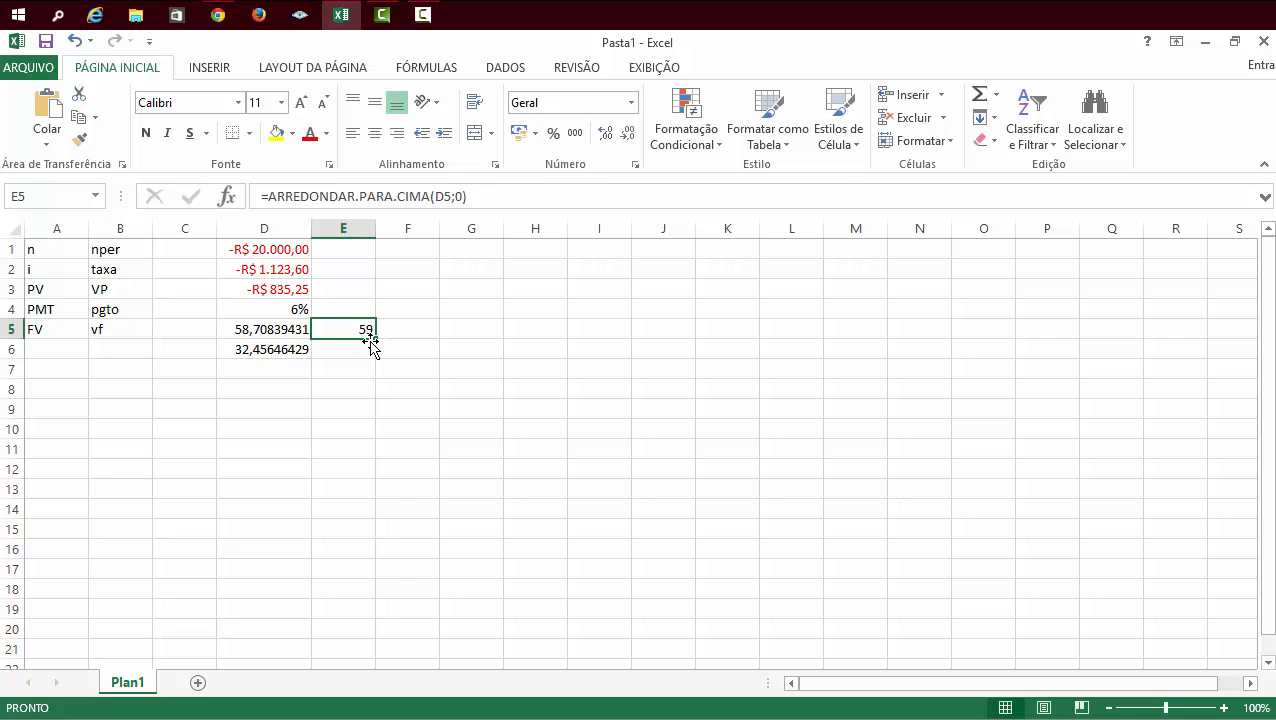
pyautogui.doubleClick(372, 342)
pyautogui.click(424, 338)
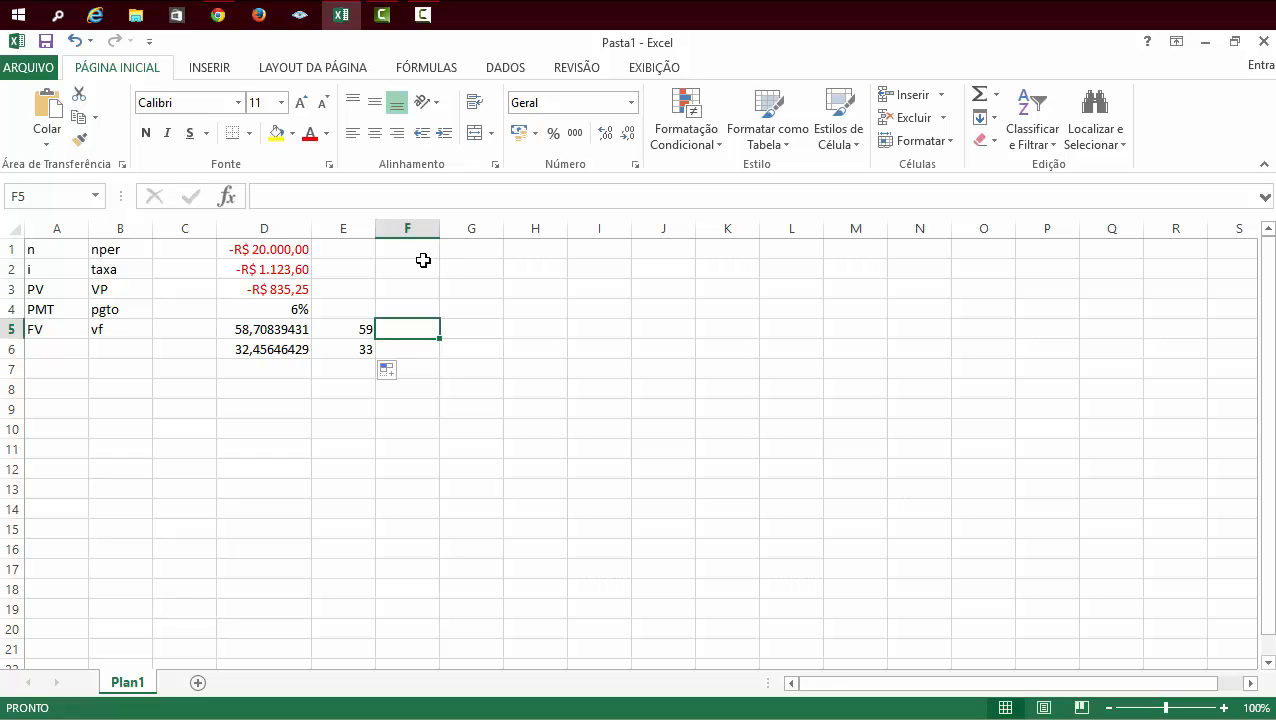
pyautogui.moveTo(42, 253); pyautogui.dragTo(361, 352)
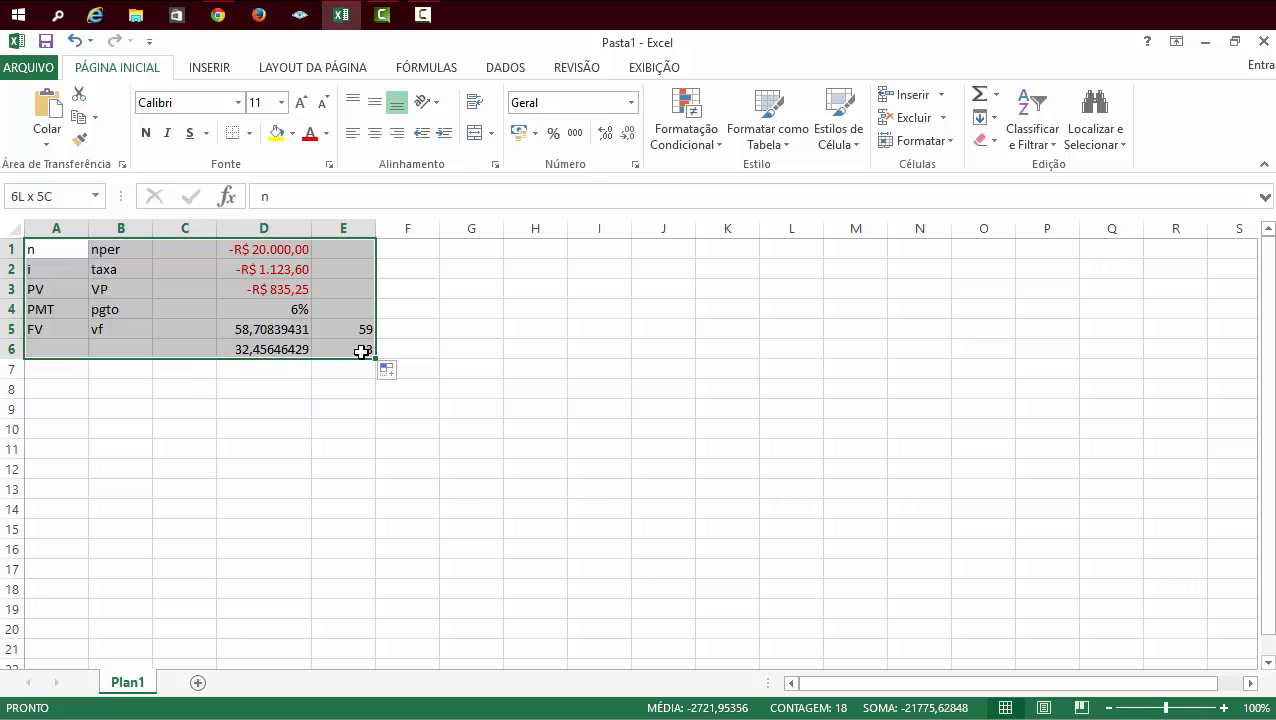
pyautogui.click(450, 313)
pyautogui.click(81, 257)
pyautogui.moveTo(81, 257); pyautogui.dragTo(340, 362)
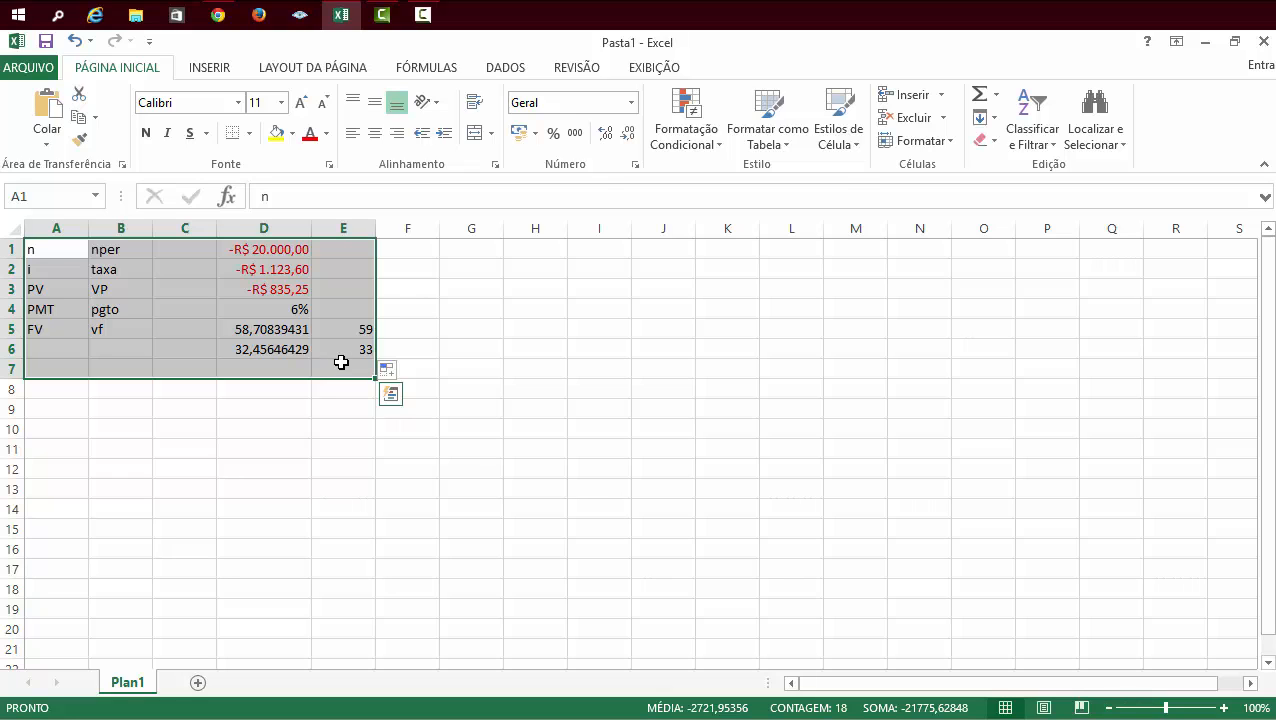
pyautogui.click(271, 350)
pyautogui.moveTo(60, 255); pyautogui.dragTo(329, 352)
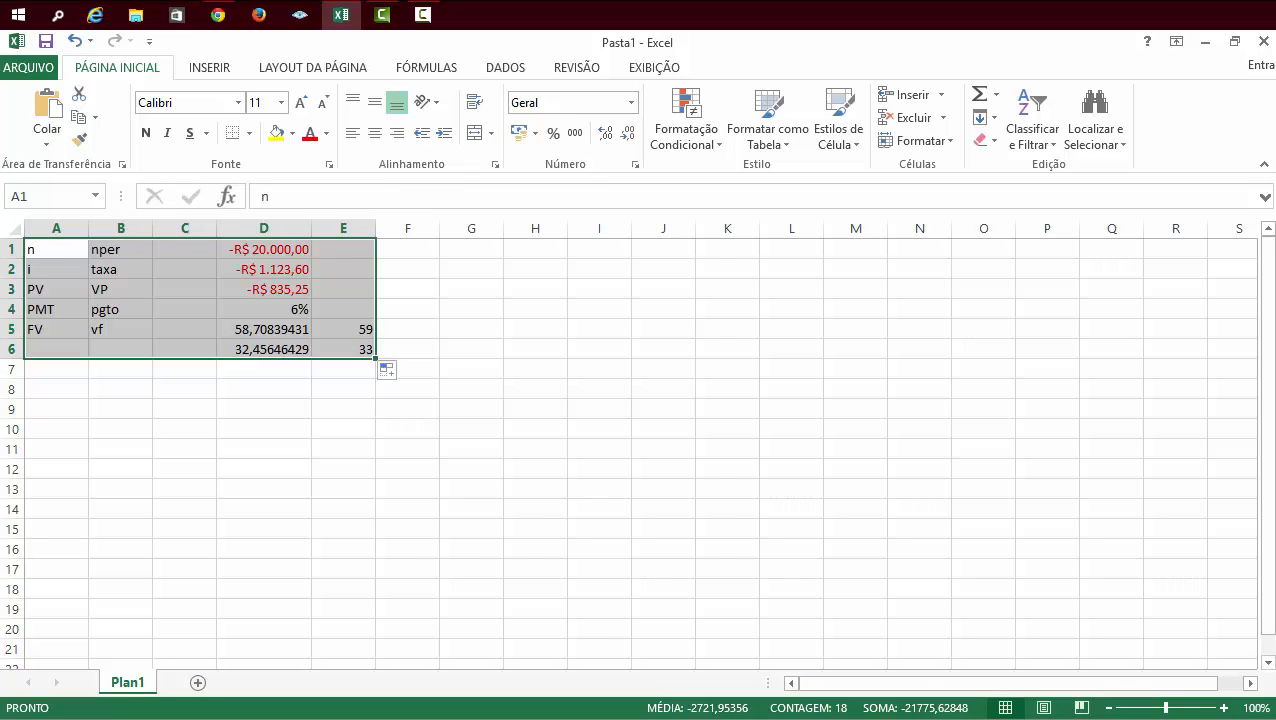